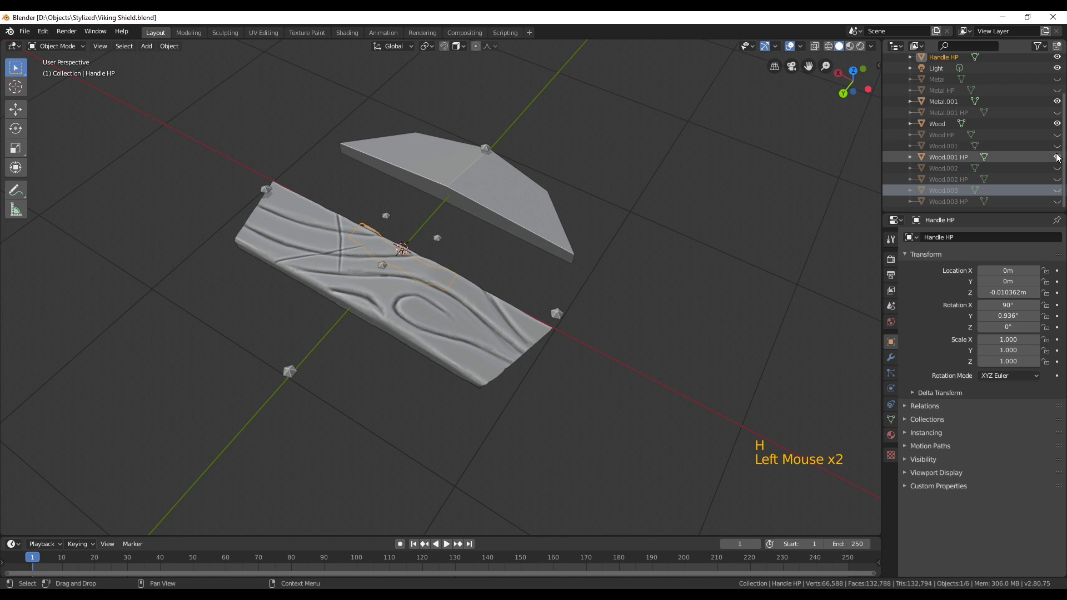
- Select the Wood plank and hide Metal.001 so only the plank and Handle HP remain in the scene
left_click(945, 123)
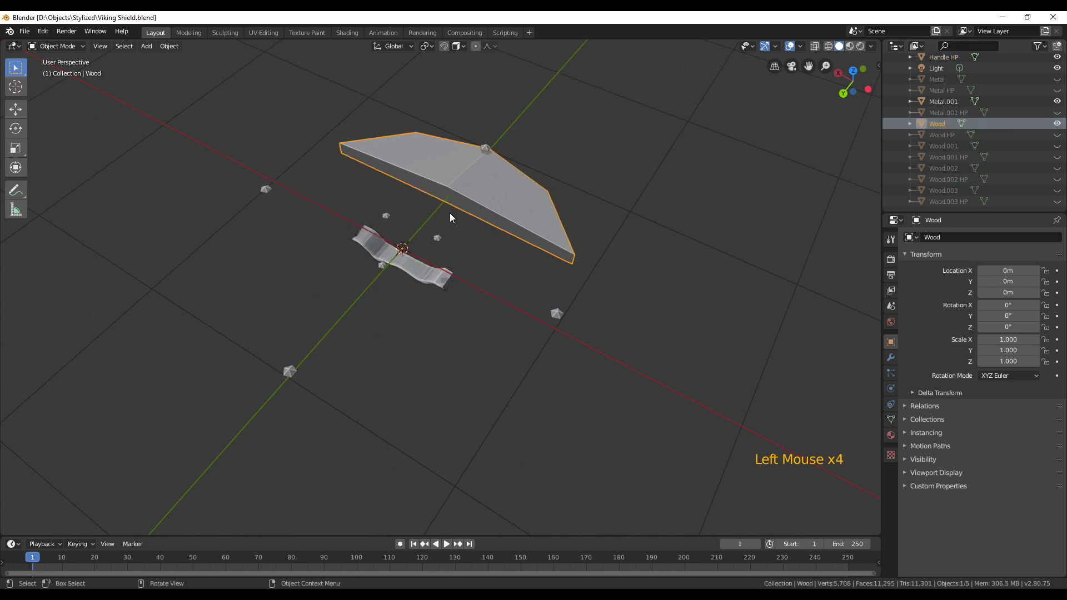
left_click(1058, 102)
scroll(691, 155, "up", 2)
middle_click_drag(690, 155, 410, 241, "shift")
left_click(317, 181)
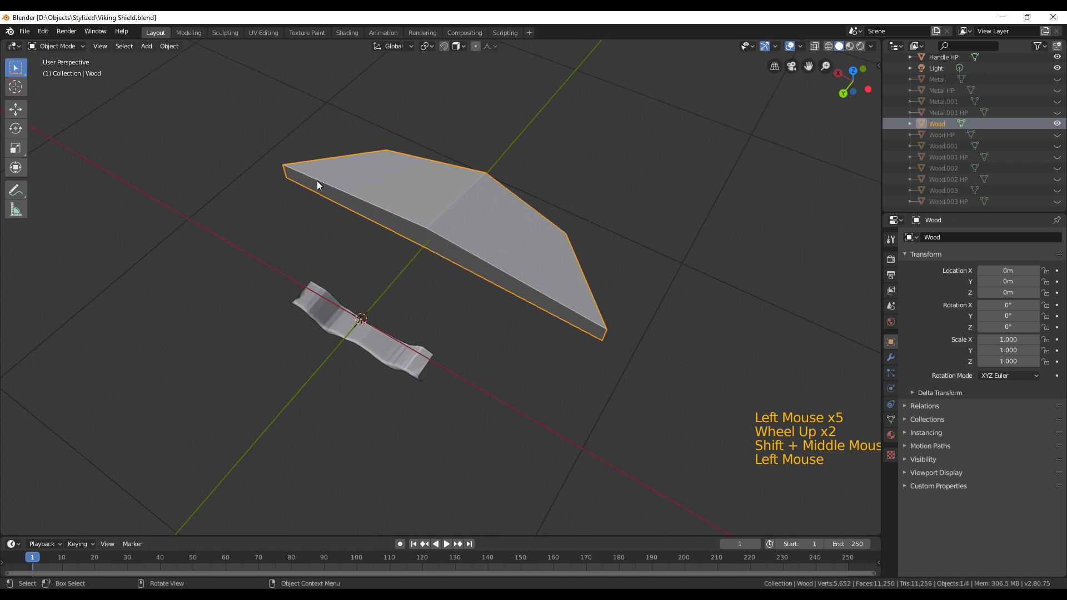
- Open the Wood plank in the UV Editing workspace with UV sync selection enabled
left_click(256, 33)
middle_click_drag(615, 309, 608, 332)
scroll(659, 345, "up", 3)
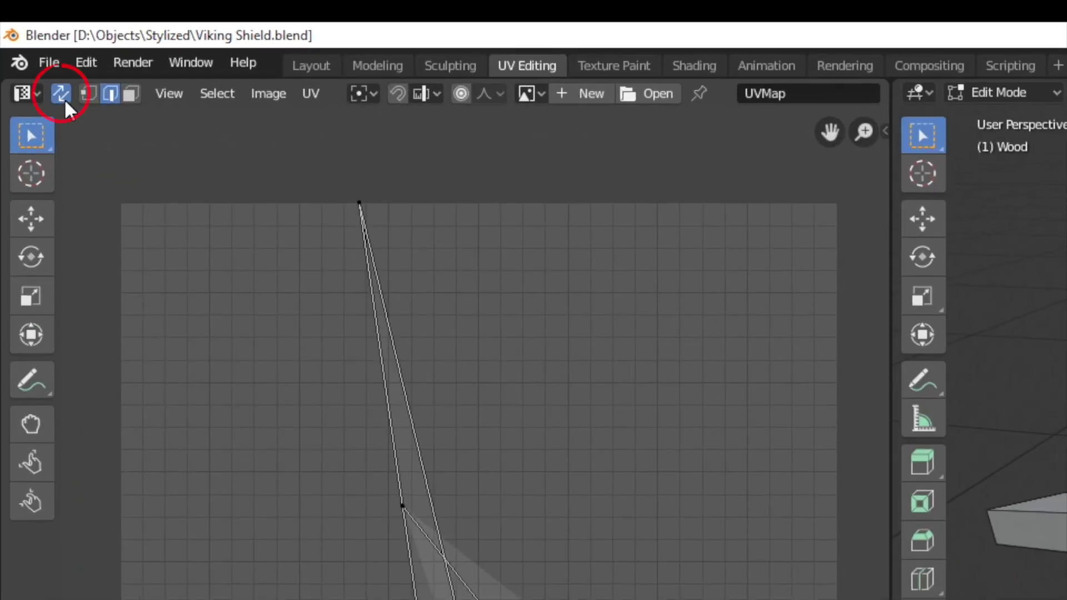
left_click(65, 98)
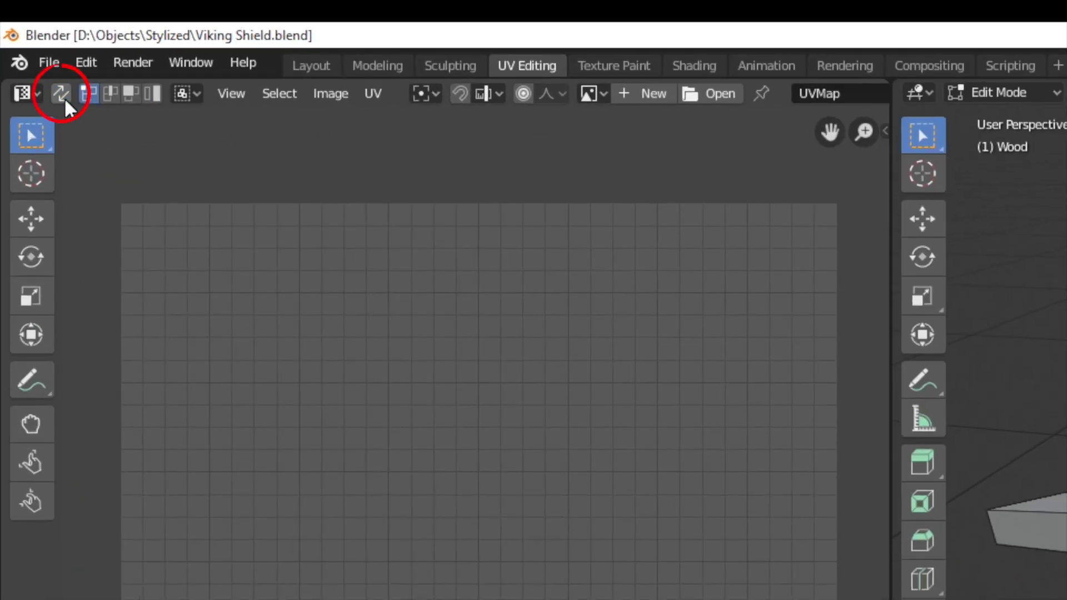
left_click(64, 98)
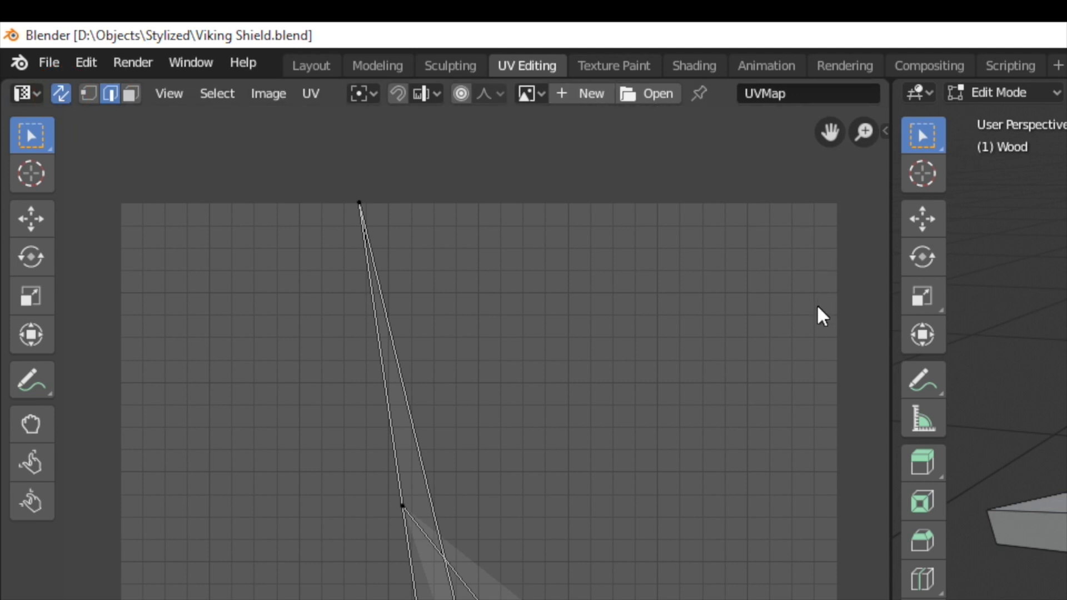
- Enable the Stretching overlay in the UV editor's display settings
key("n")
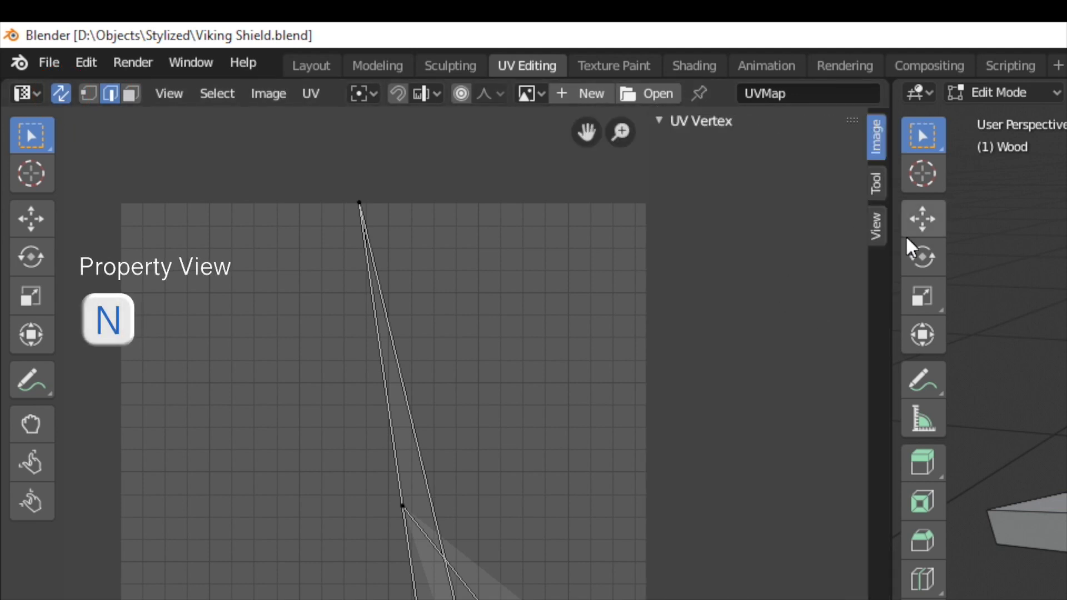
left_click(878, 225)
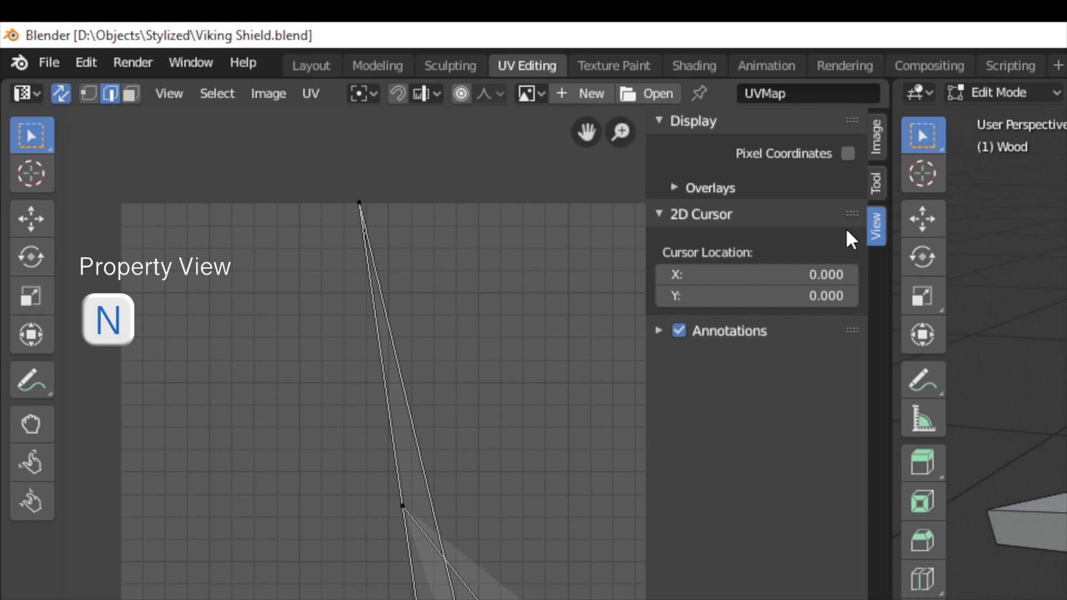
left_click(674, 189)
left_click(695, 355)
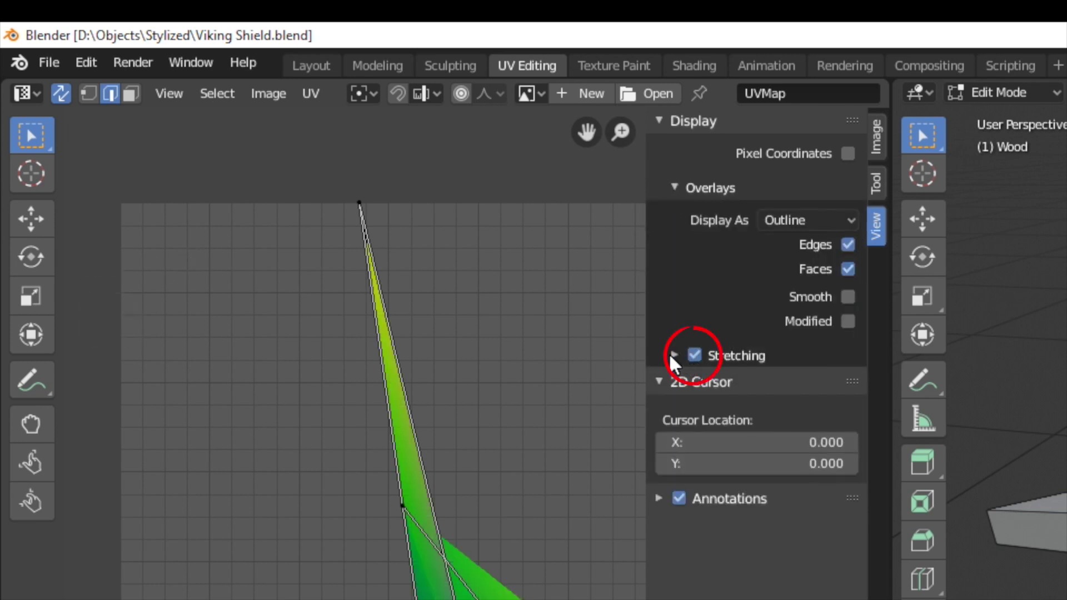
left_click(689, 359)
left_click(673, 356)
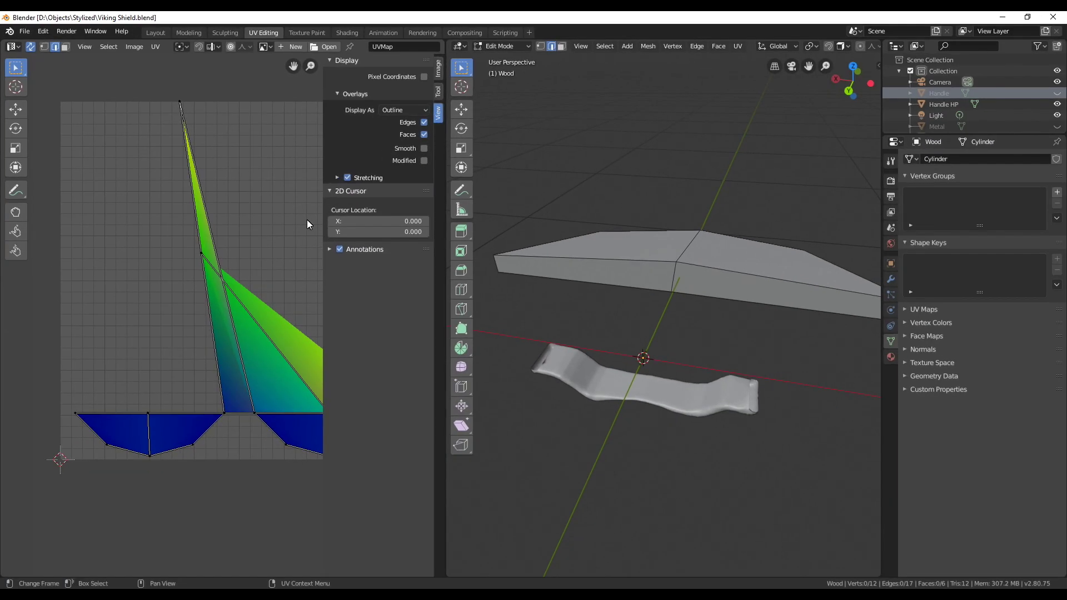
key("n")
- Unwrap the entire Wood plank mesh and return to Object Mode
middle_click_drag(696, 272, 625, 224)
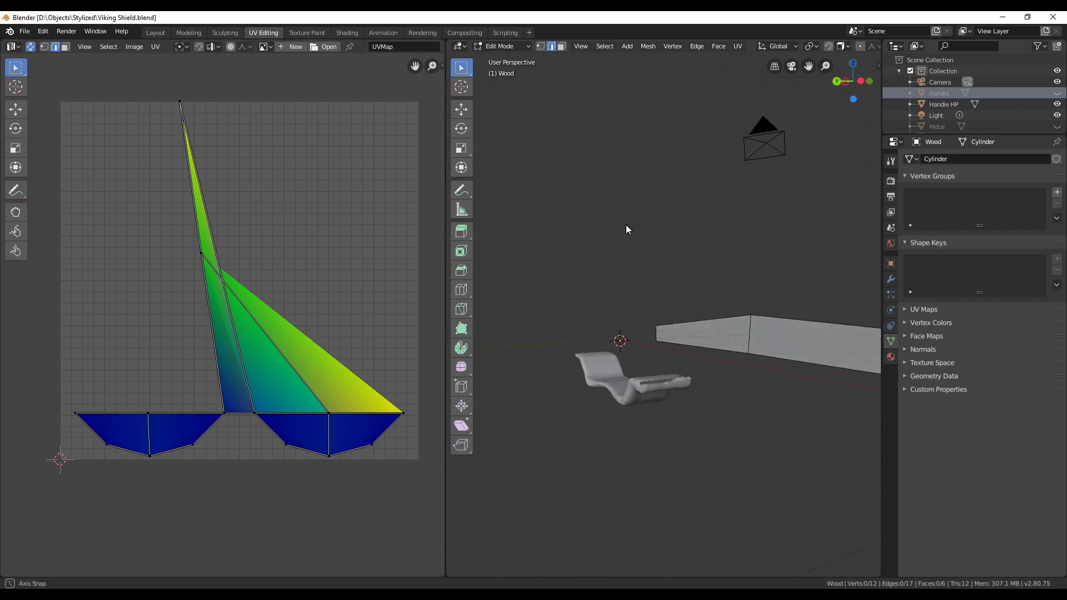
left_click(790, 358)
middle_click_drag(758, 349, 734, 343)
key("a")
key("u")
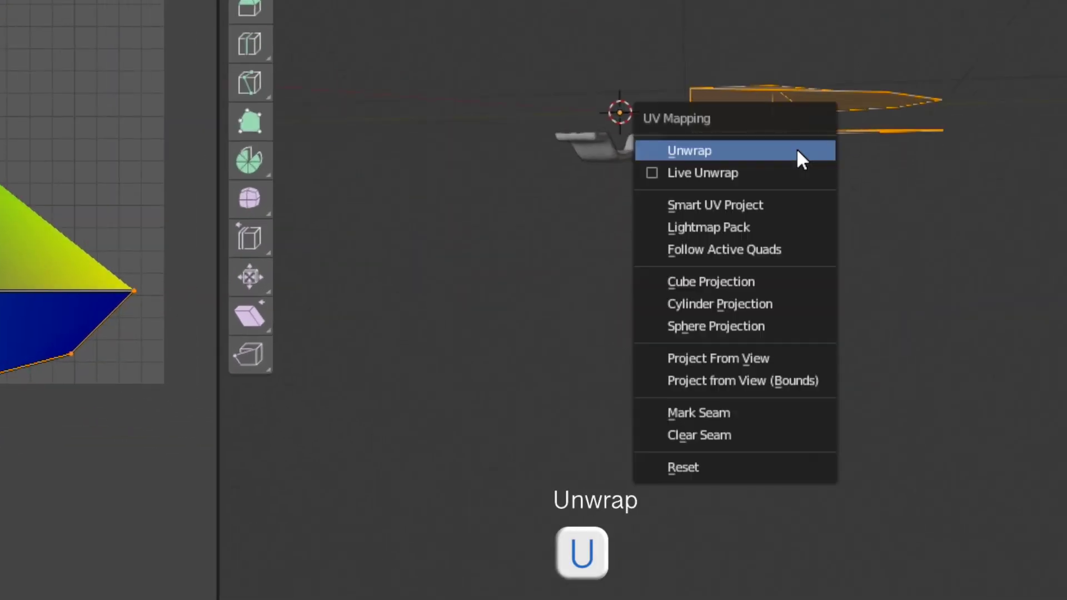
left_click(796, 150)
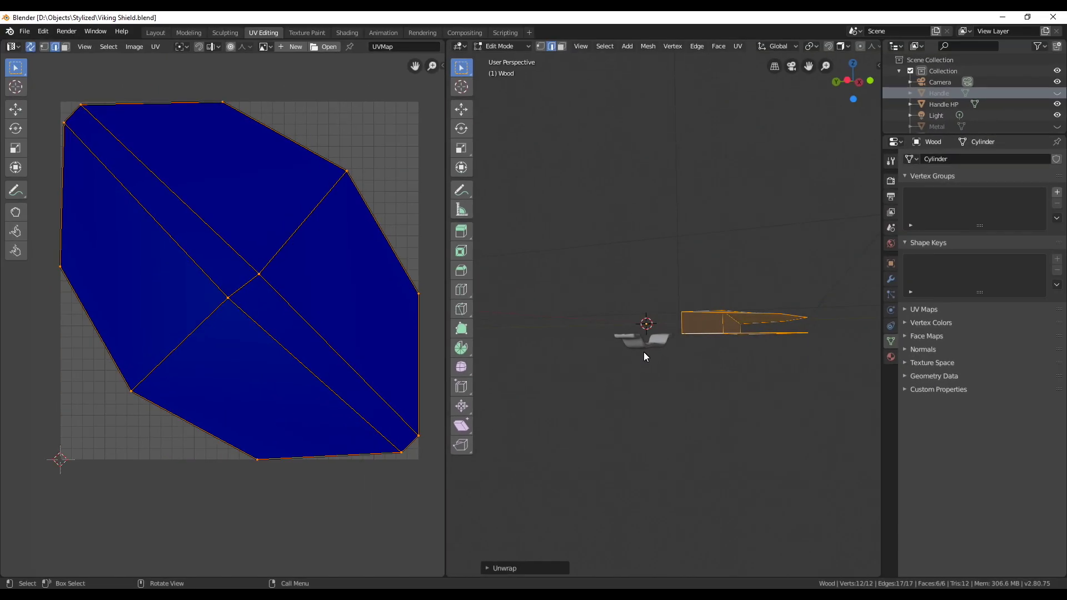
middle_click_drag(671, 357, 769, 357)
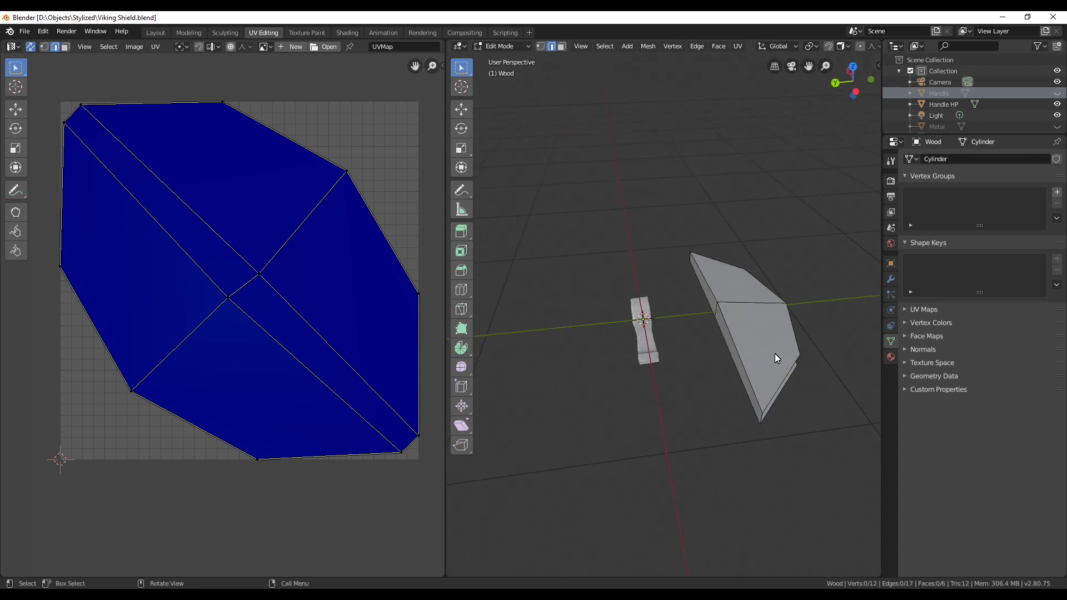
key("Tab")
- Swap Handle HP for the low-poly Handle in the scene and select the Handle
left_click(645, 337)
key("Tab")
scroll(646, 352, "up", 3)
middle_click_drag(651, 398, 691, 394)
key("Tab")
scroll(964, 118, "down", 2)
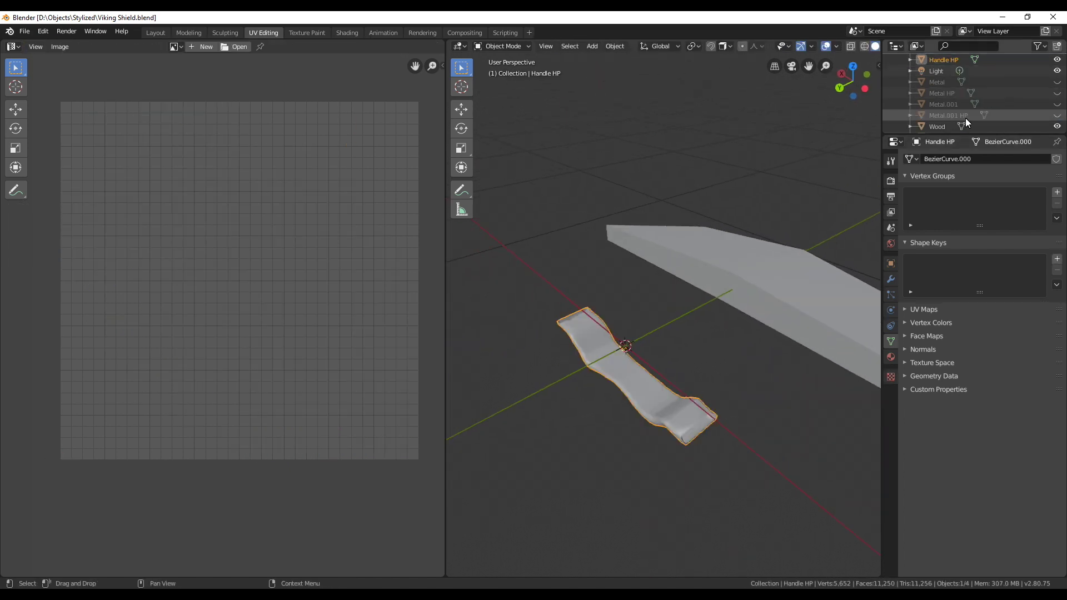
left_click(1057, 82)
left_click(1057, 70)
left_click(934, 72)
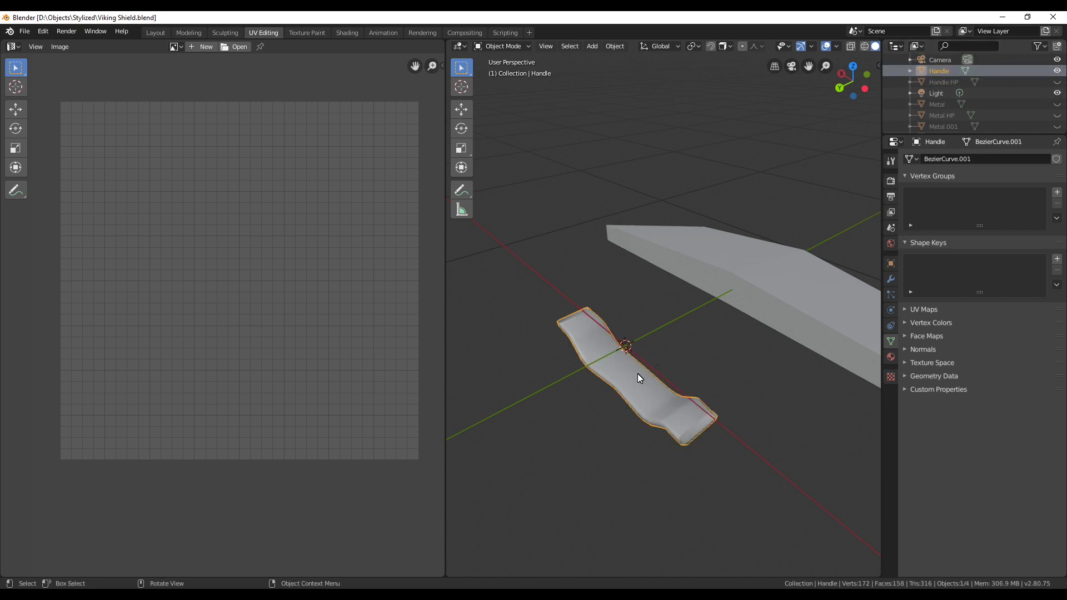
- Mark a seam on the lengthwise edge loop along the Handle's side
key("Tab")
middle_click_drag(629, 399, 657, 373)
left_click(638, 423, "alt")
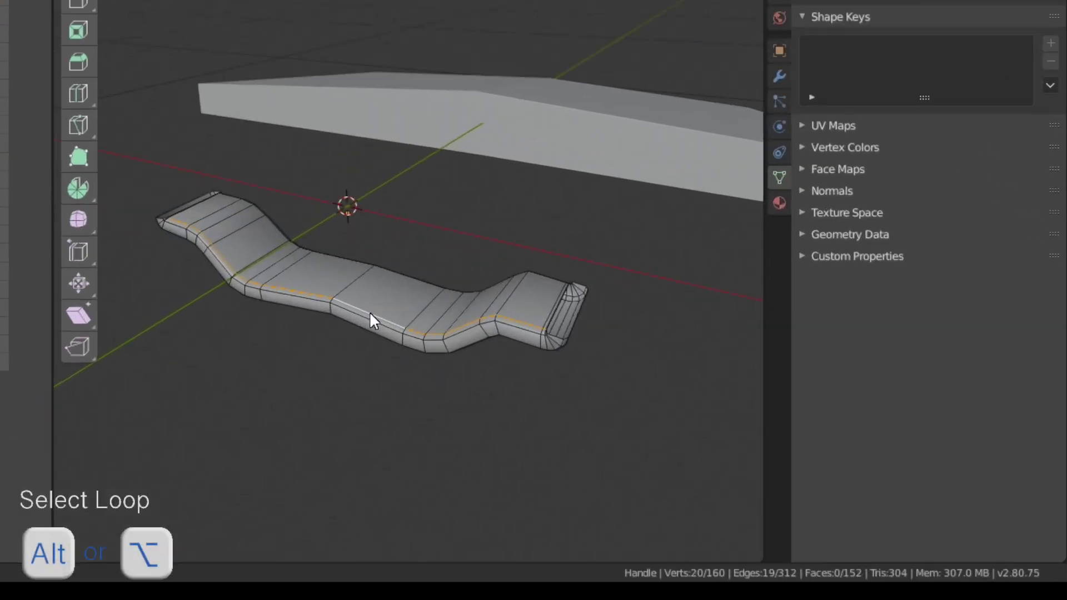
key("ctrl+e")
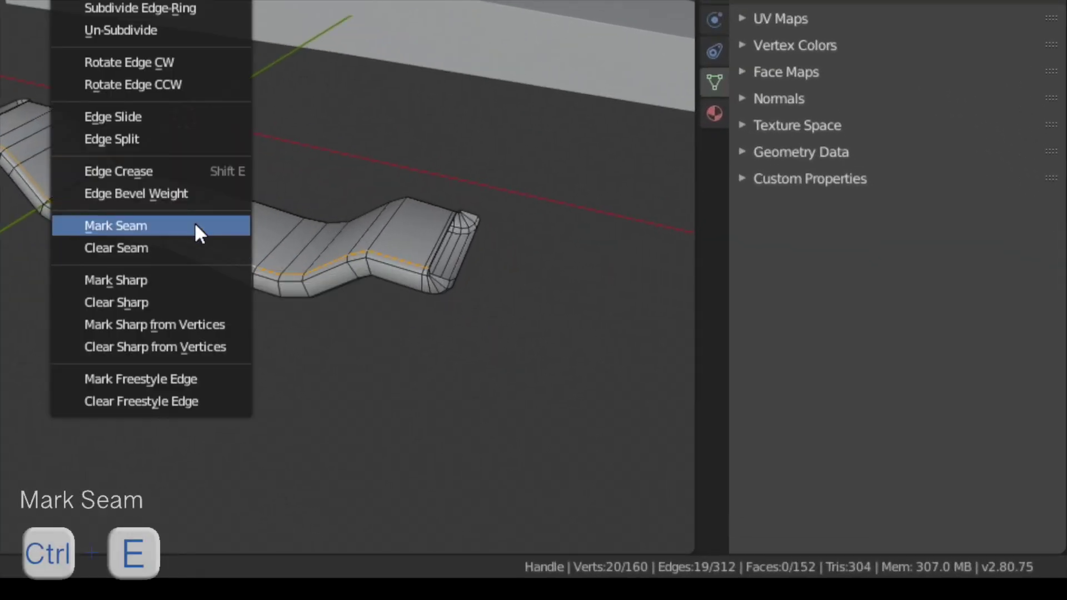
left_click(195, 225)
- Unwrap the entire Handle mesh and return to Object Mode
key("a")
key("u")
left_click(194, 225)
scroll(661, 384, "down", 2)
middle_click_drag(661, 384, 681, 340)
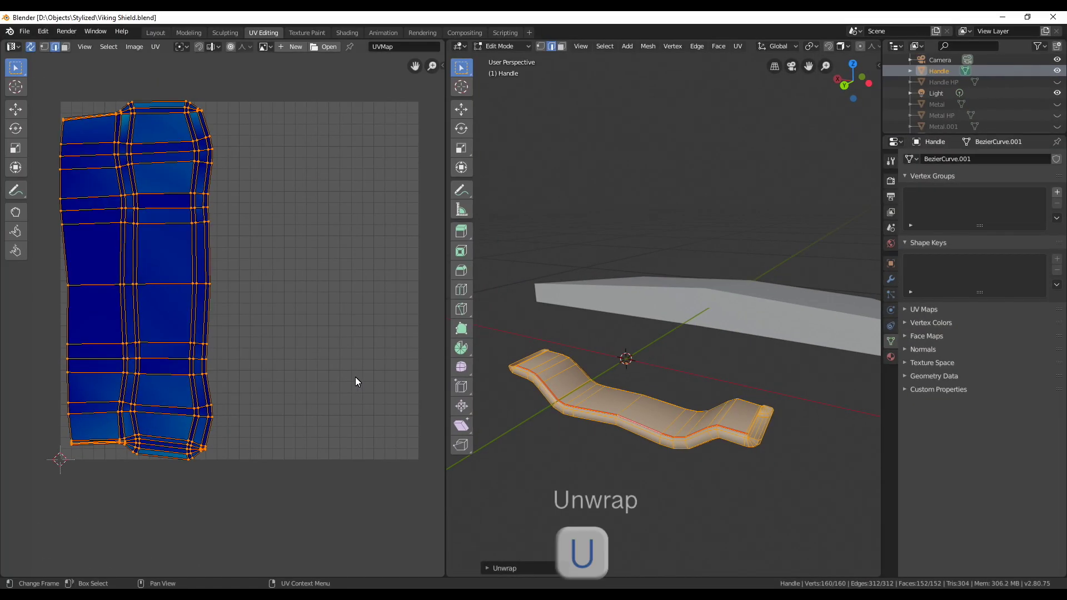
key("Tab")
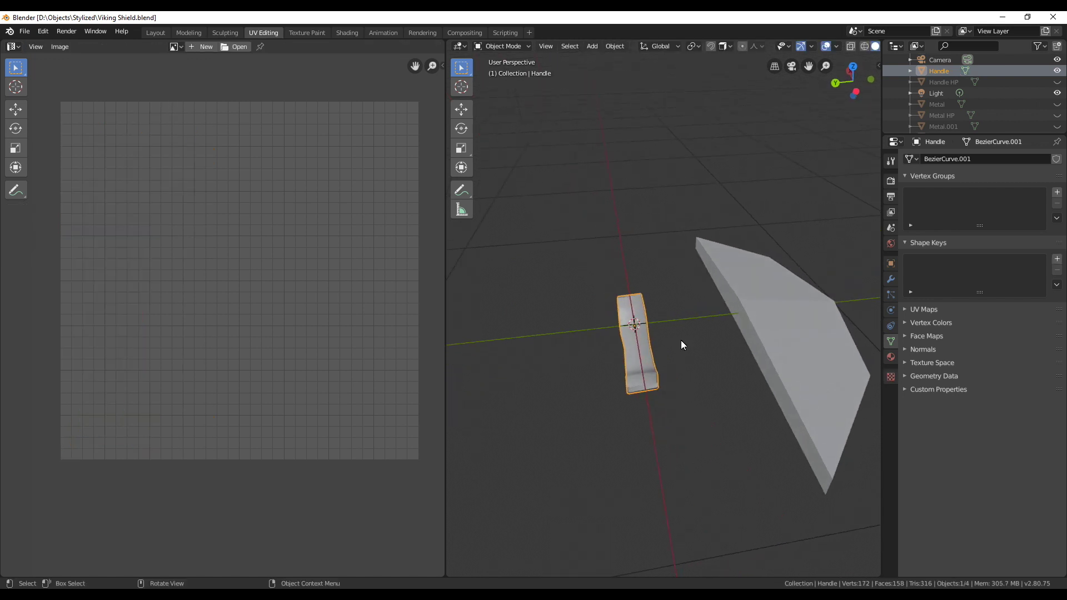
- Unhide Wood.001 and make it the active object
scroll(1035, 125, "down", 2)
scroll(1022, 106, "down", 2)
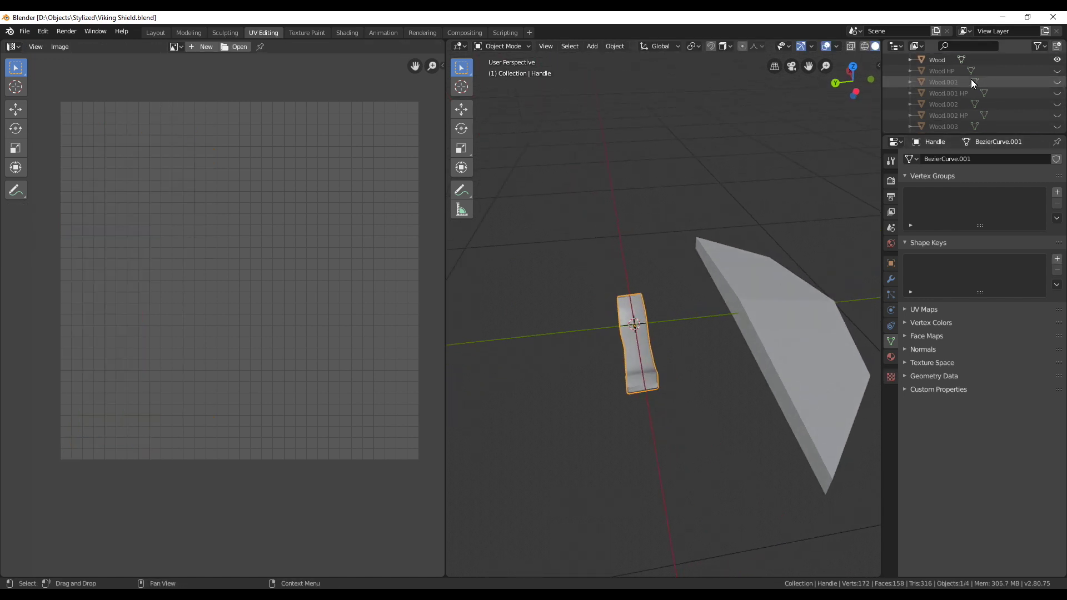
left_click(944, 83)
left_click(1056, 82)
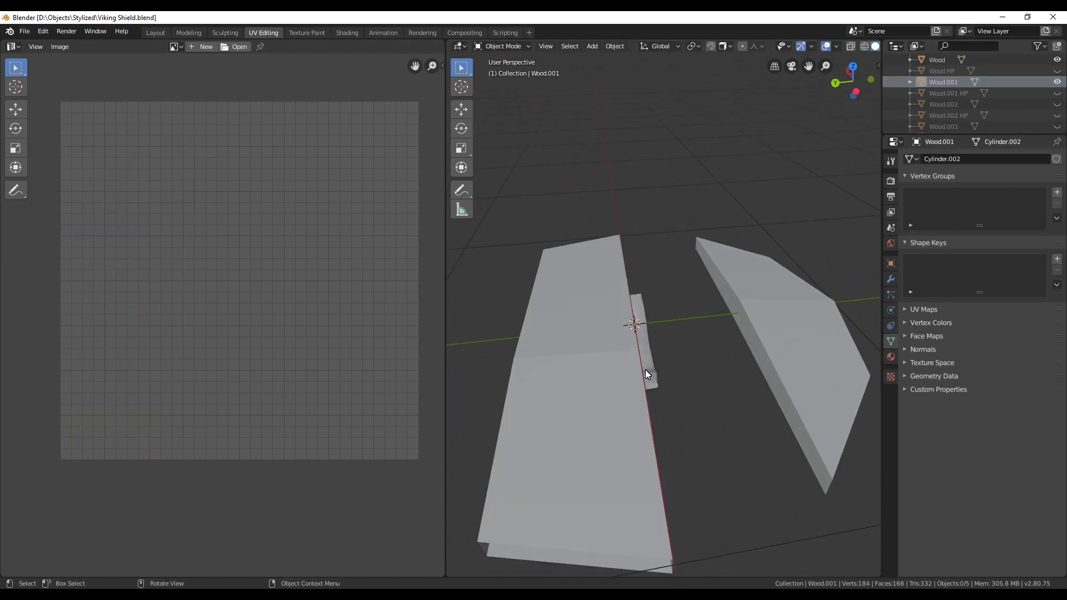
scroll(616, 372, "down", 2)
- Mark a seam on Wood.001's lower edges along the shield's centreline
key("Tab")
middle_click_drag(614, 380, 596, 338)
left_click(594, 351, "alt")
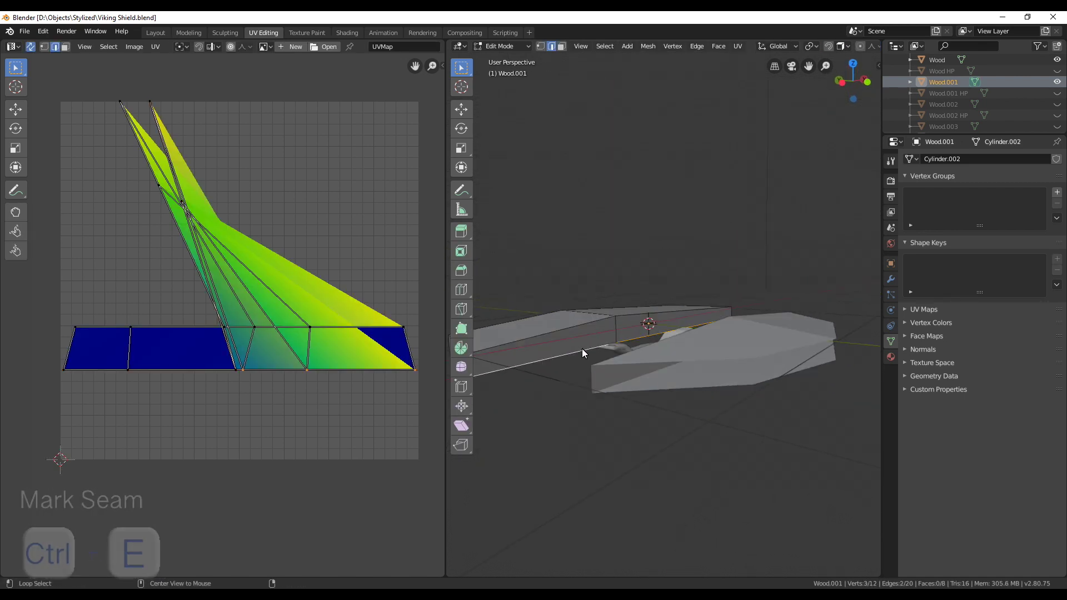
key("ctrl+e")
left_click(581, 348)
- Unwrap the entire Wood.001 mesh and return to Object Mode
key("a")
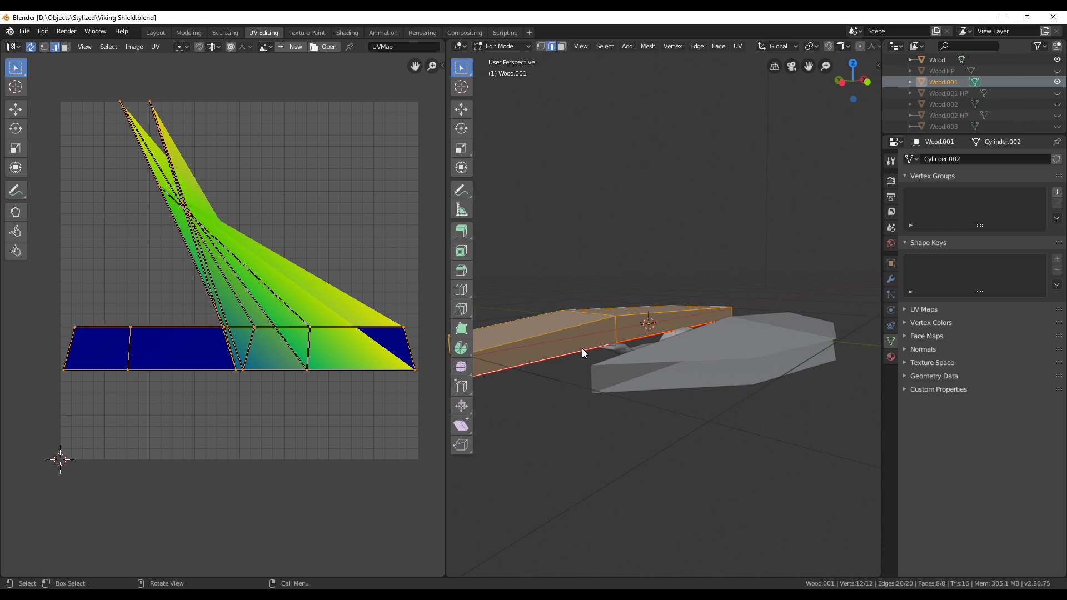
key("u")
left_click(582, 349)
middle_click_drag(583, 328, 744, 259)
key("Tab")
- Unhide Wood.002 and unwrap its whole mesh
left_click(1056, 104)
left_click(549, 328)
key("Tab")
middle_click_drag(549, 328, 605, 331)
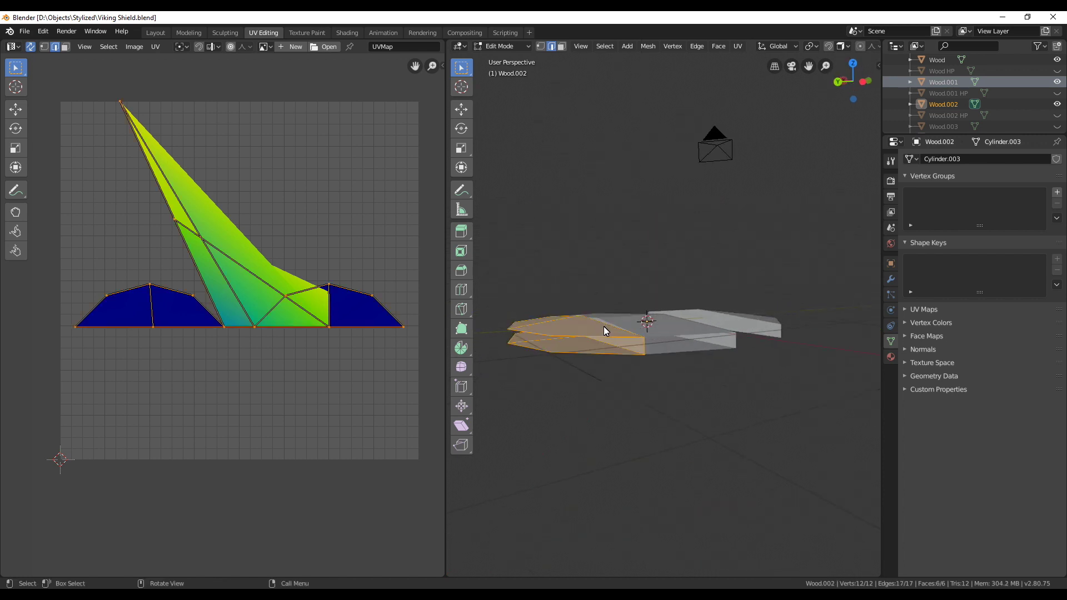
key("u")
left_click(603, 328)
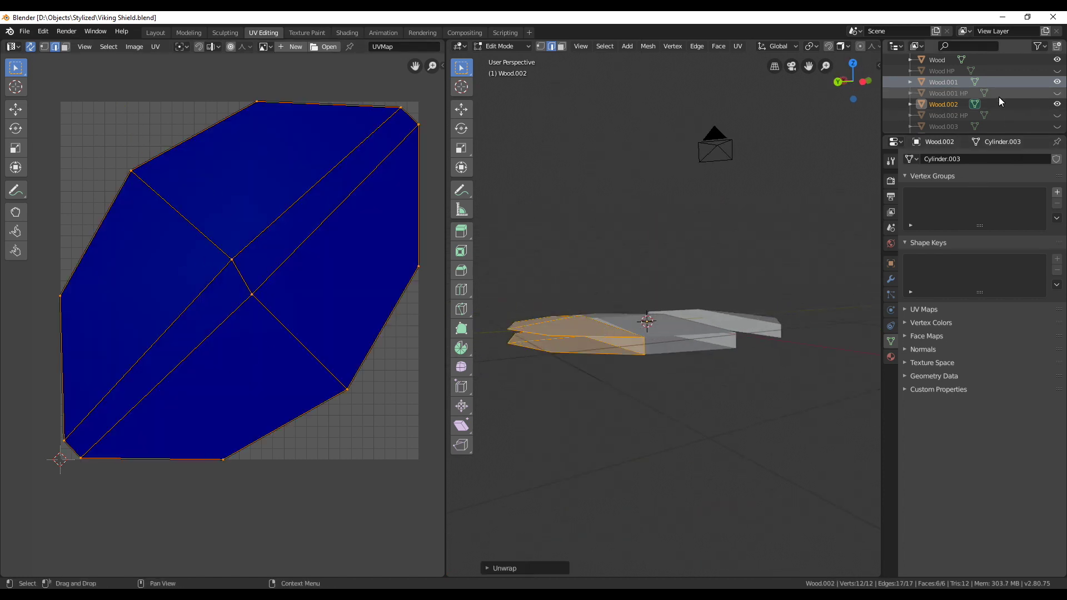
- Unhide Wood.003 and clear the mesh selection on Wood.002
scroll(998, 96, "down", 1)
left_click(951, 112)
left_click(1057, 112)
middle_click_drag(785, 311, 675, 352)
left_click(675, 352)
middle_click_drag(693, 410, 658, 351)
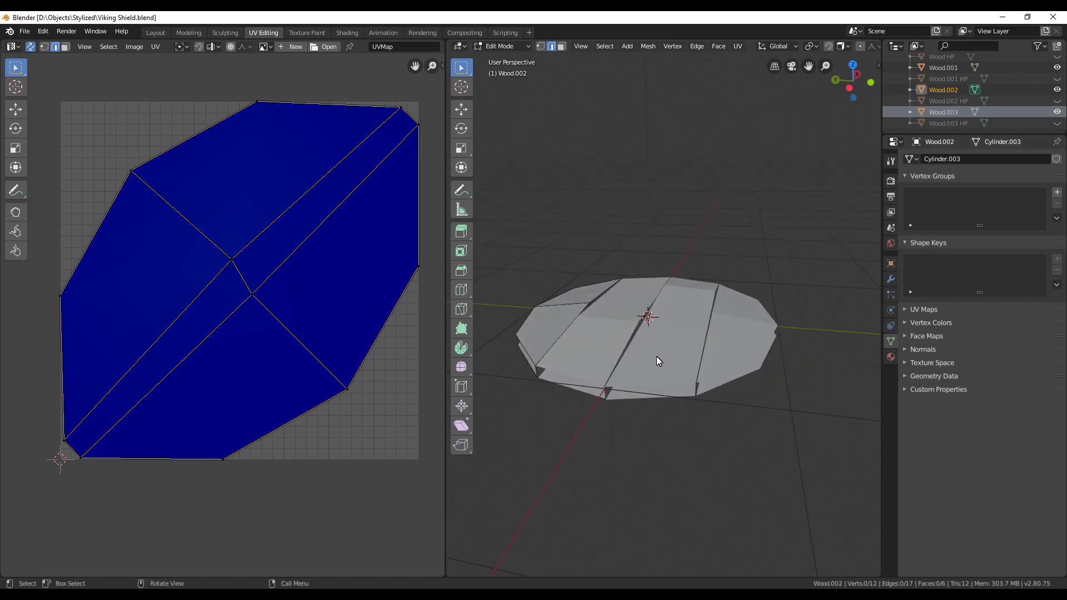
- Mark a seam on Wood.003's lower edges along the shield's centreline
key("Tab")
left_click(658, 352)
key("Tab")
scroll(713, 401, "up", 3)
middle_click_drag(715, 403, 724, 334)
left_click(631, 221, "alt")
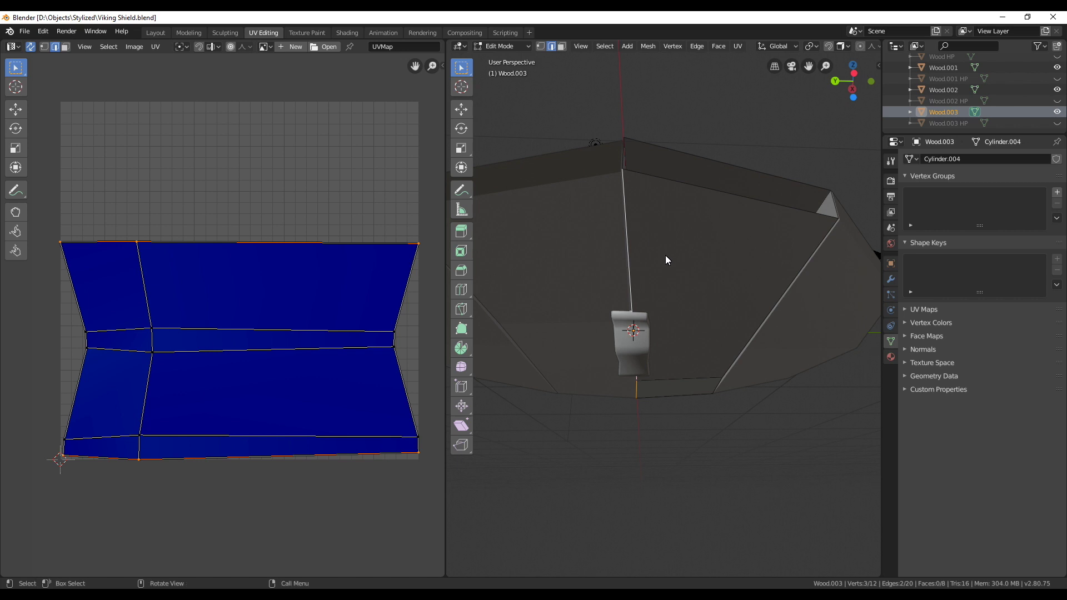
middle_click_drag(665, 255, 668, 295)
key("ctrl+e")
left_click(670, 363)
- Unwrap the entire Wood.003 mesh and deselect everything
key("a")
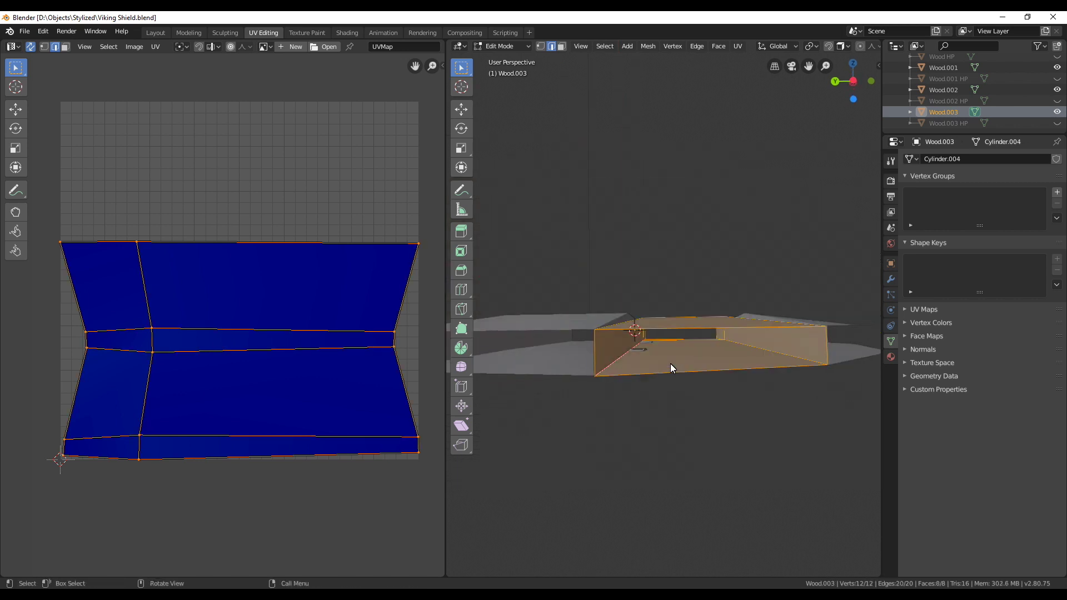
key("u")
left_click(669, 364)
key("alt+a")
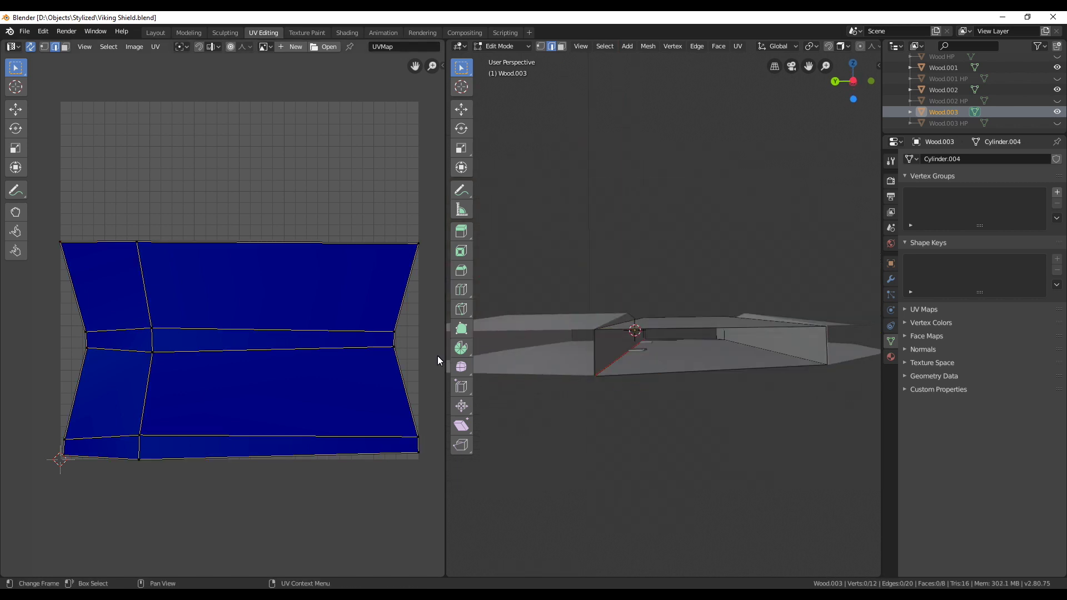
- Unhide the low-poly Metal object and open its mesh in Edit Mode
scroll(645, 302, "down", 3)
middle_click_drag(644, 301, 641, 353)
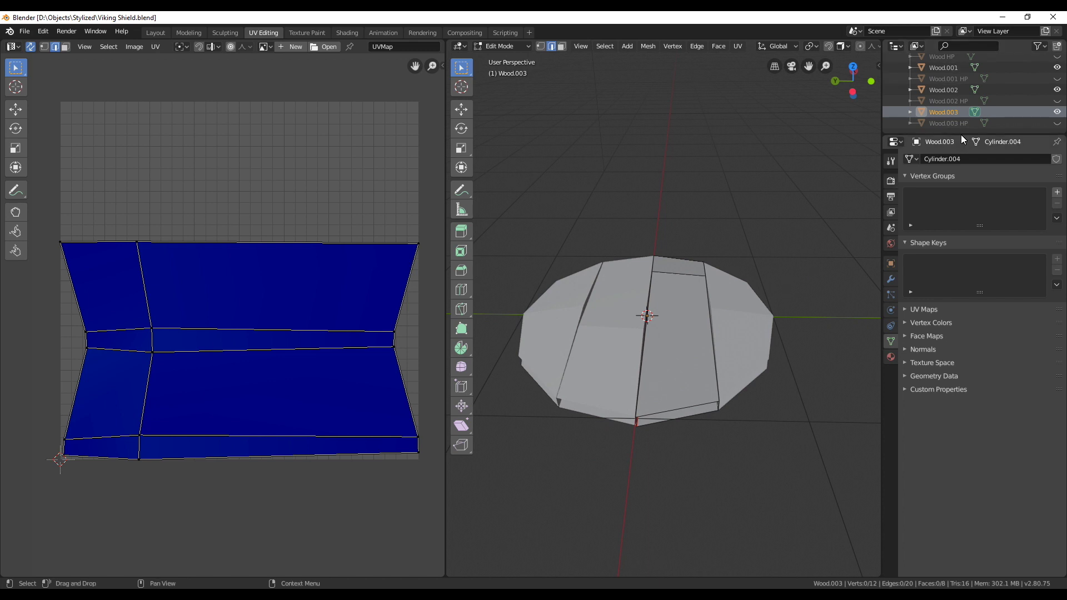
scroll(964, 105, "up", 4)
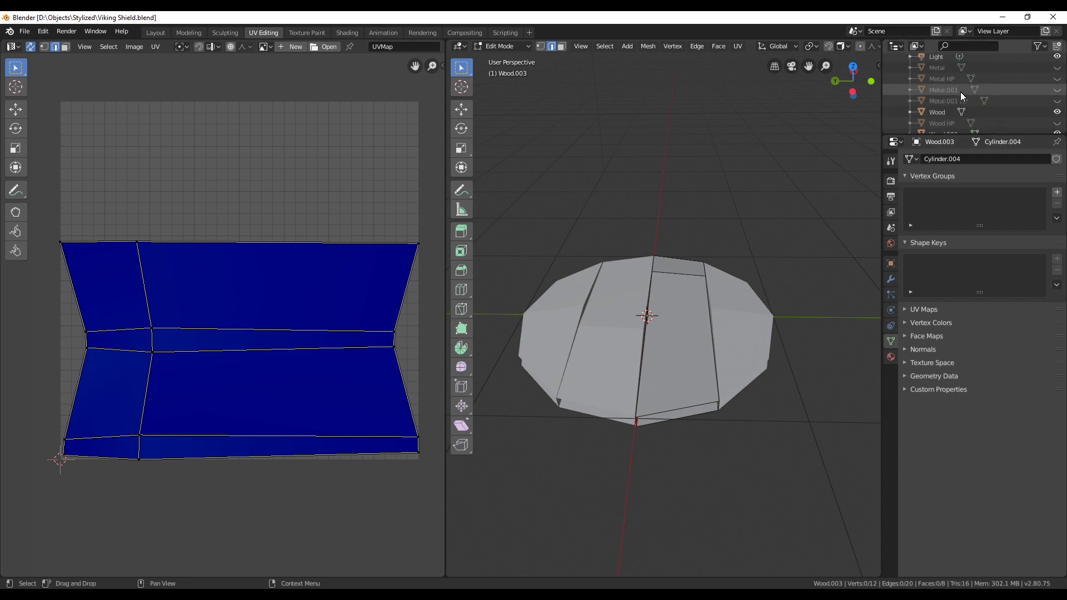
left_click(1056, 67)
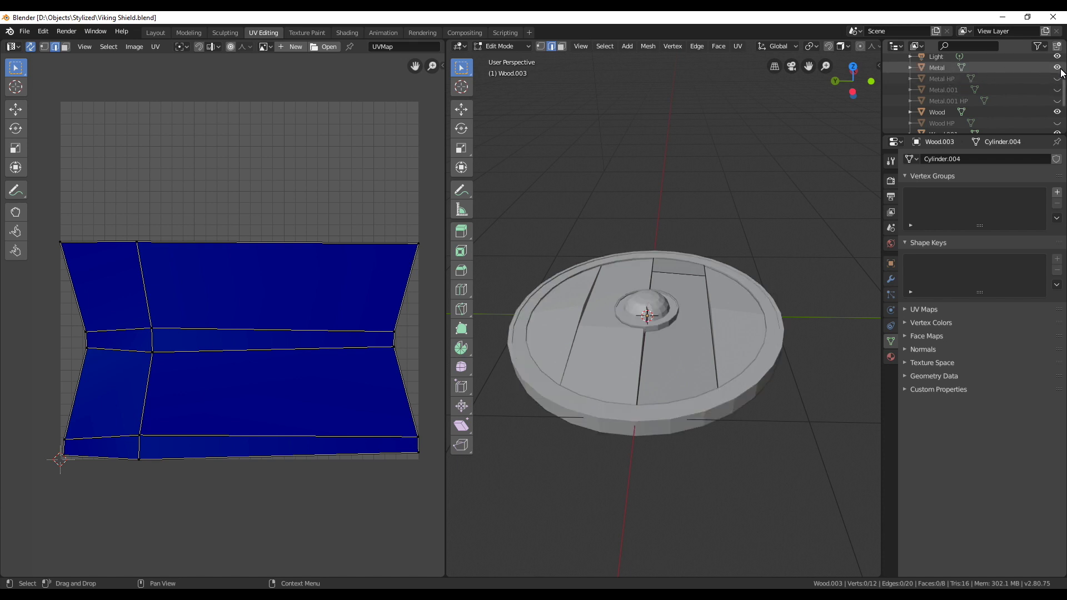
key("Tab")
left_click(776, 340)
key("Tab")
- Mark a seam on the edge loop around the base of the Metal object's central dome
middle_click_drag(775, 340, 660, 360)
scroll(702, 358, "up", 2)
scroll(655, 342, "up", 3)
left_click(658, 334, "alt")
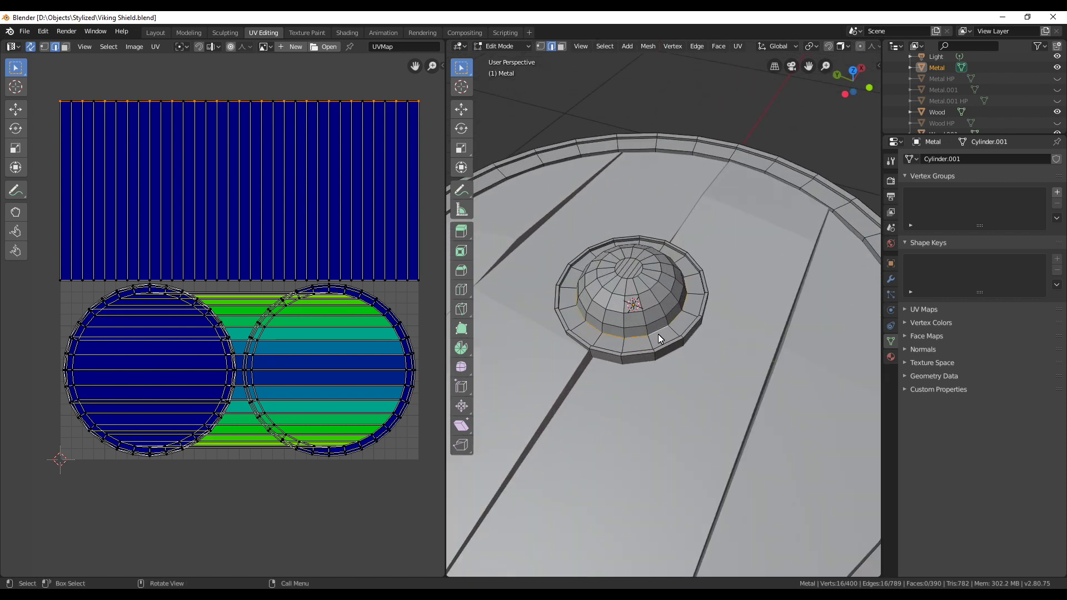
key("ctrl+e")
left_click(657, 335)
- Mark a seam on the edges running from the dome's top cap down across its flange to the outer rim
middle_click_drag(748, 398, 619, 392)
left_click(634, 375, "alt")
left_click(692, 342, "alt")
middle_click_drag(691, 342, 693, 388)
key("ctrl+e")
left_click(693, 388)
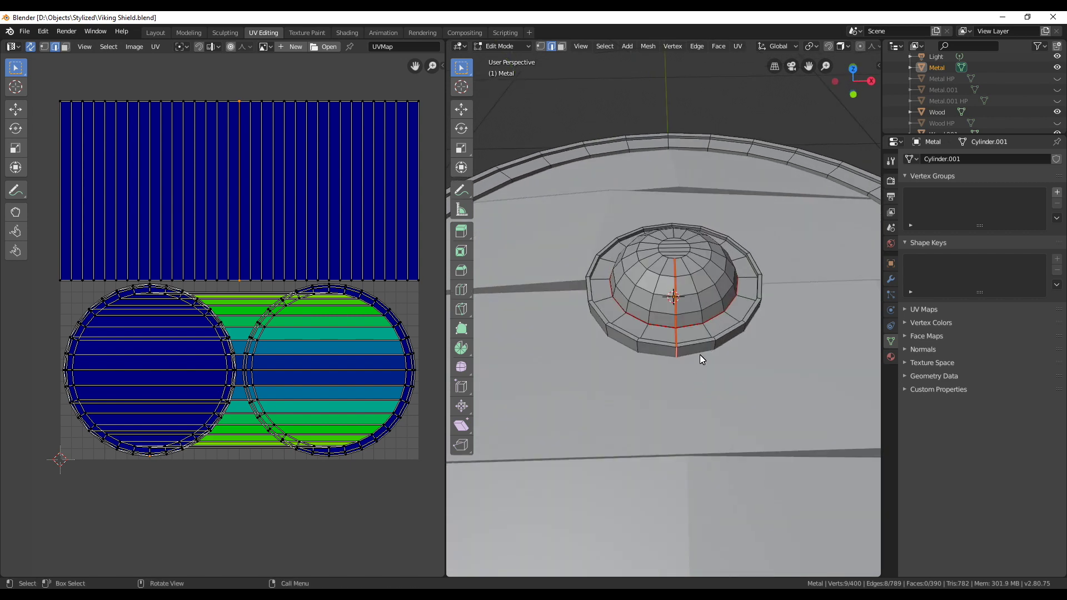
- Mark a seam on the edges around the flat cap at the top of the Metal dome
scroll(700, 355, "up", 2)
middle_click_drag(681, 220, 677, 247)
left_click(678, 241, "alt")
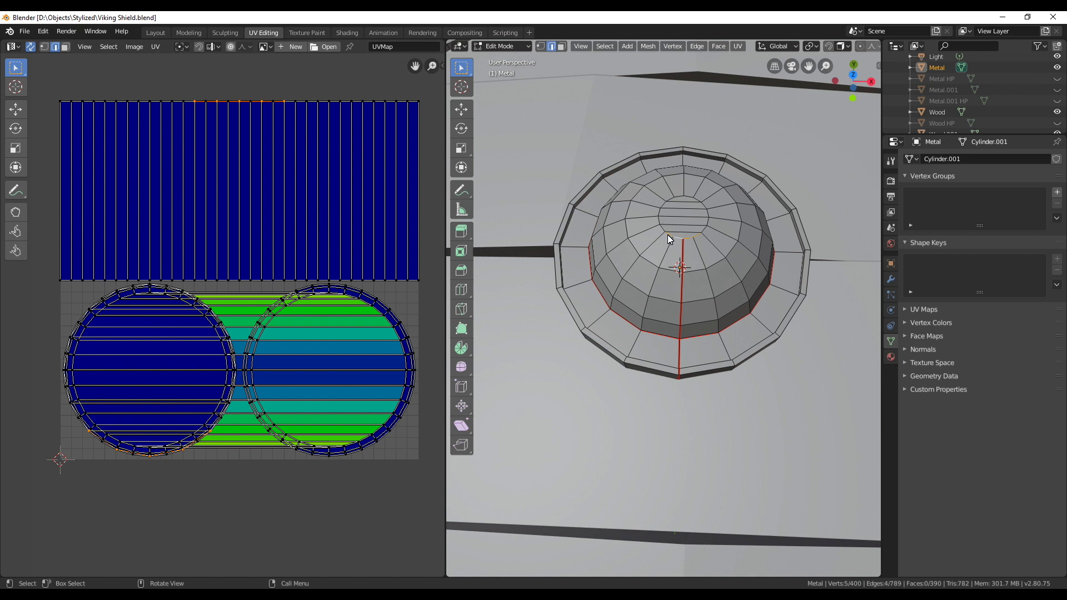
left_click(678, 197, "alt")
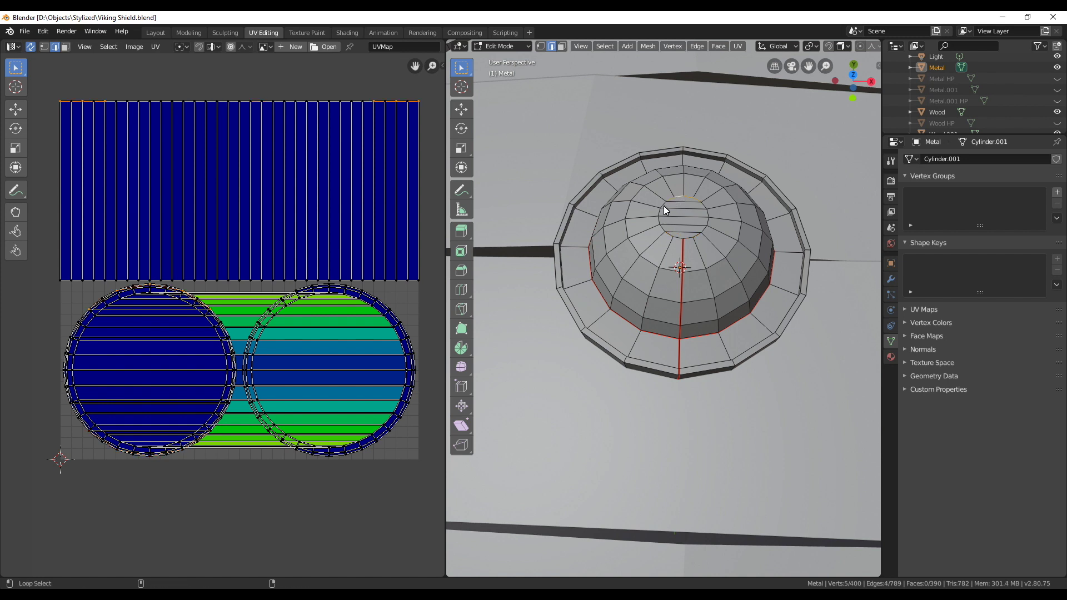
left_click(703, 231, "alt+shift")
key("ctrl+e")
left_click(703, 231)
- Clear the seam from a single edge of the dome's top cap outline
left_click(698, 265)
key("ctrl+e")
left_click(698, 268)
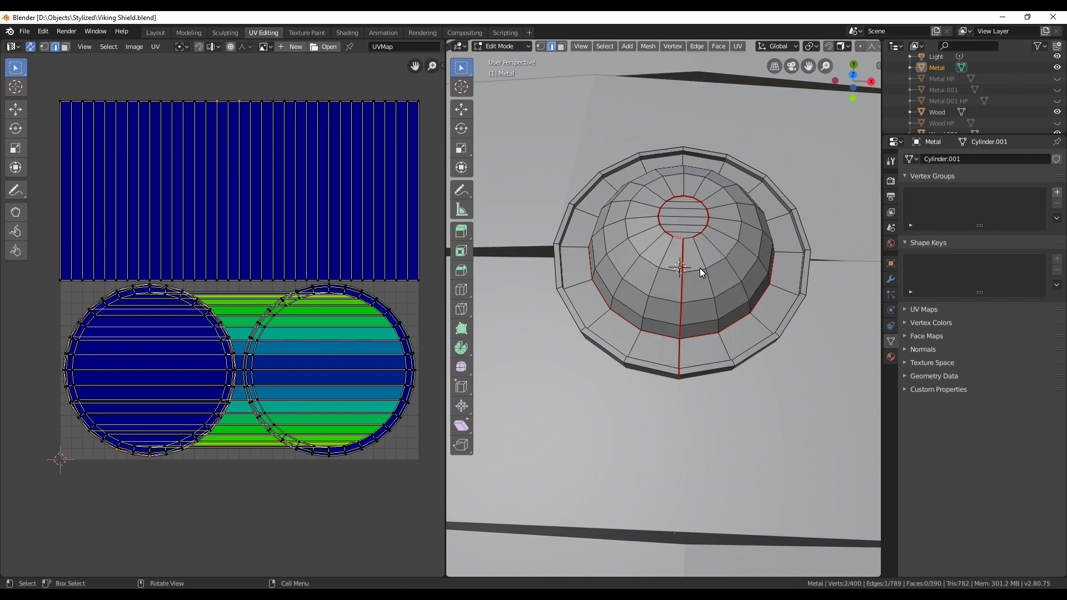
- Unwrap the entire Metal mesh and pick out its parts in the UV layout
key("a")
key("u")
left_click(698, 268)
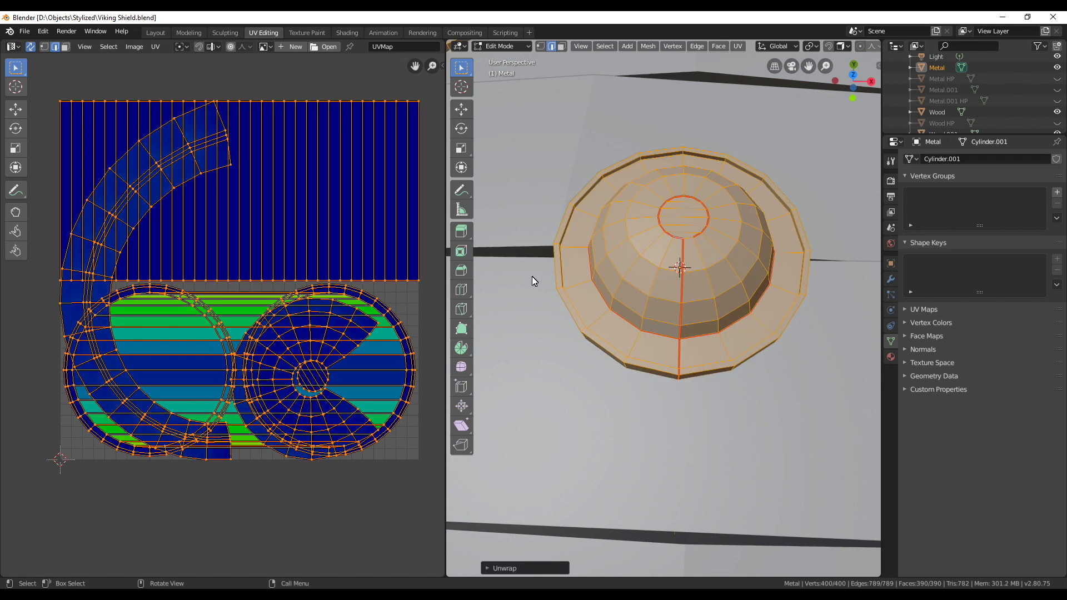
scroll(362, 302, "down", 2)
left_click(225, 306)
key("b")
left_click_drag(195, 368, 195, 372)
- Mark a seam on the edge loop crossing the shield's outer metal rim at one place
scroll(601, 265, "down", 5)
middle_click_drag(663, 345, 649, 269)
left_click(668, 368, "ctrl")
middle_click_drag(668, 369, 671, 435)
key("ctrl+e")
left_click(671, 436)
- Mark a seam on the edge loop running all the way around the back of the metal rim
middle_click_drag(718, 480, 670, 242)
scroll(599, 193, "up", 5)
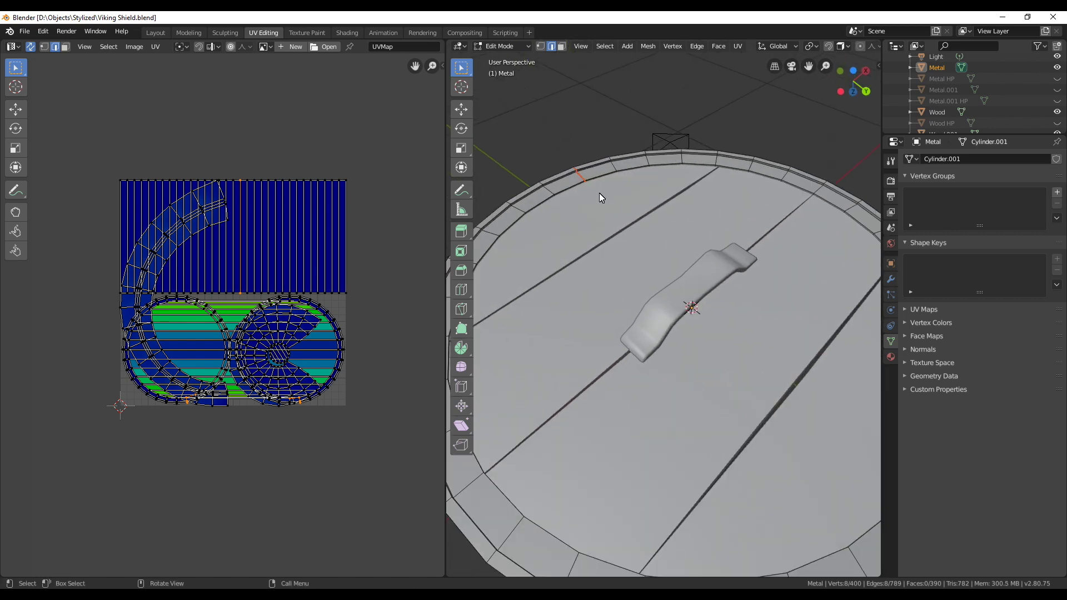
middle_click_drag(602, 177, 642, 265, "shift")
scroll(642, 265, "up", 3)
left_click(629, 149, "alt")
key("ctrl+e")
left_click(606, 210)
- Unwrap the whole Metal mesh with the rim seams and inspect the UV islands
key("a")
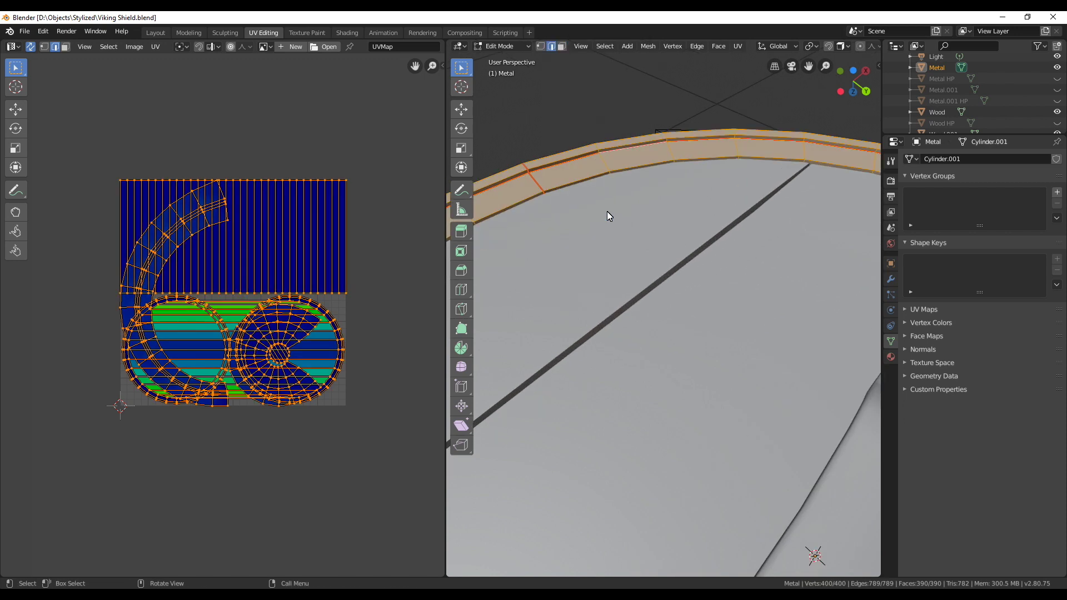
key("u")
left_click(579, 248)
scroll(208, 370, "up", 6)
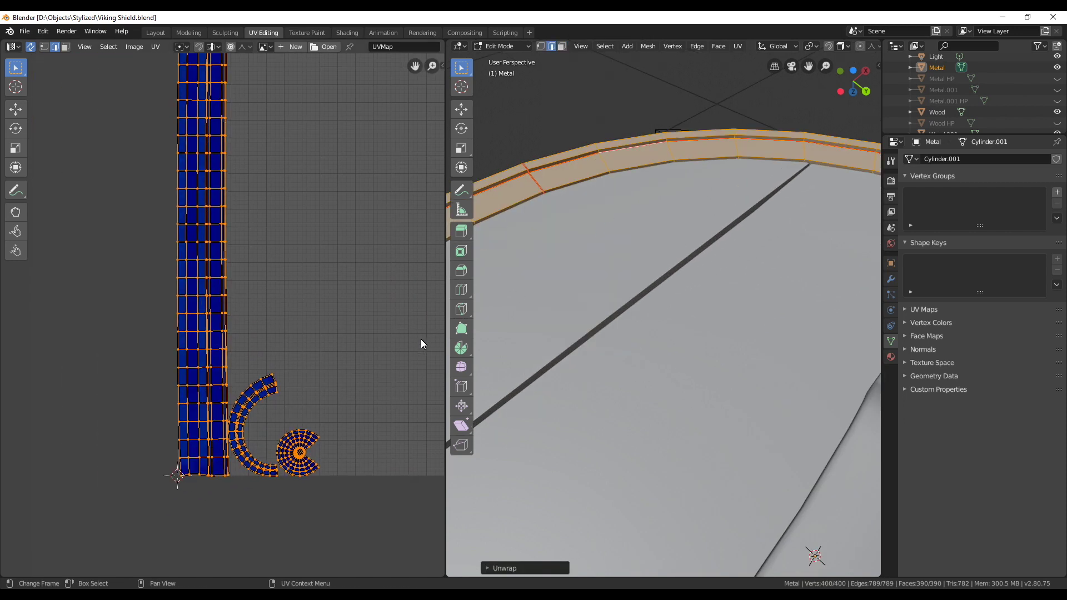
scroll(339, 351, "down", 5)
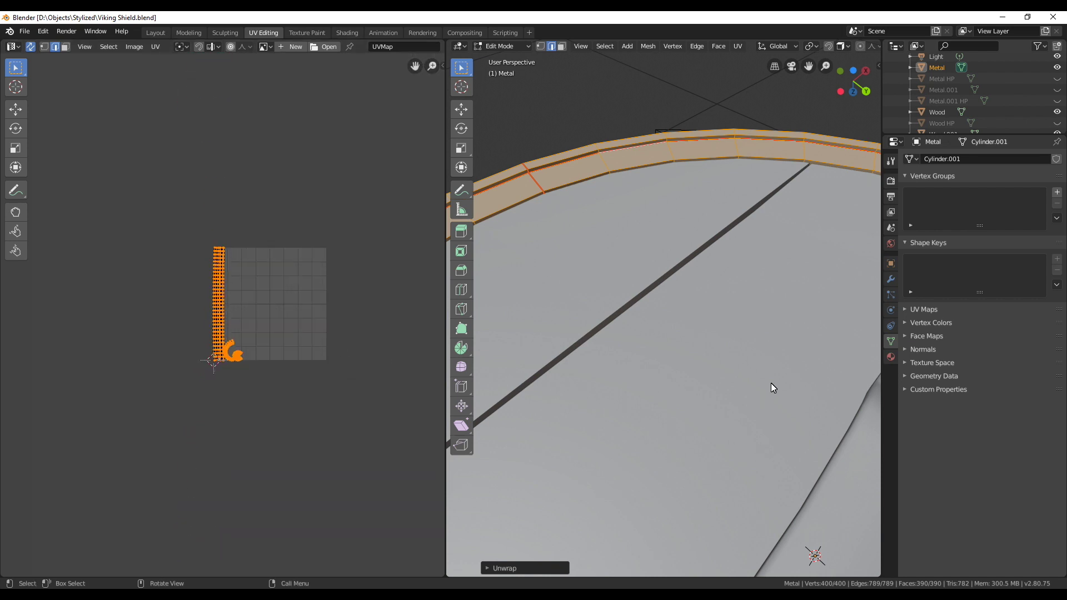
- Mark a second seam across the metal rim, directly opposite the first cross seam
scroll(744, 406, "down", 3)
scroll(739, 418, "down", 3)
middle_click_drag(728, 434, 678, 421)
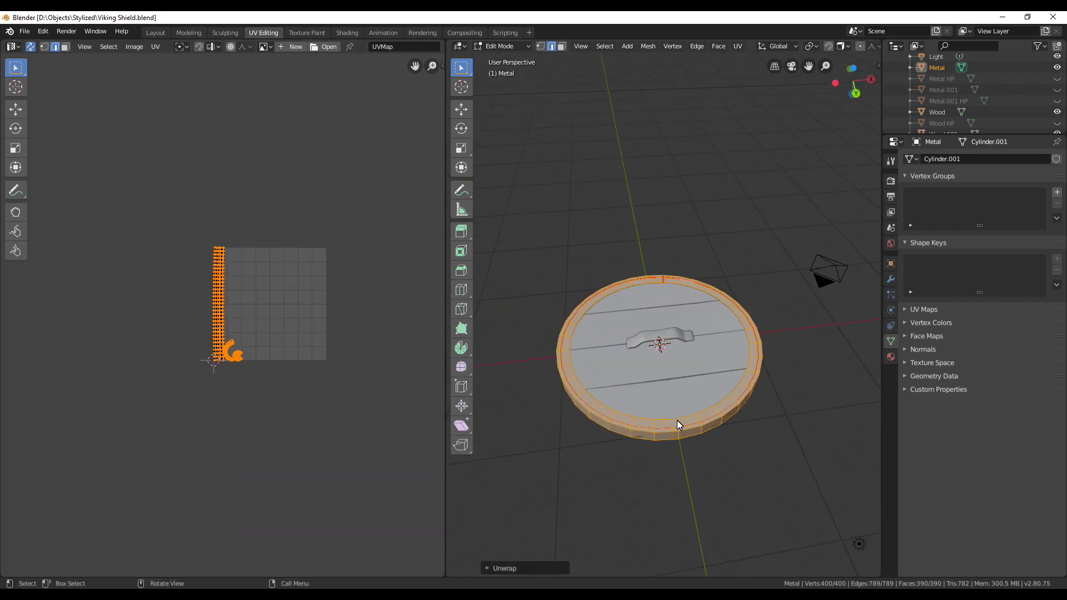
left_click(648, 502, "alt")
key("ctrl+e")
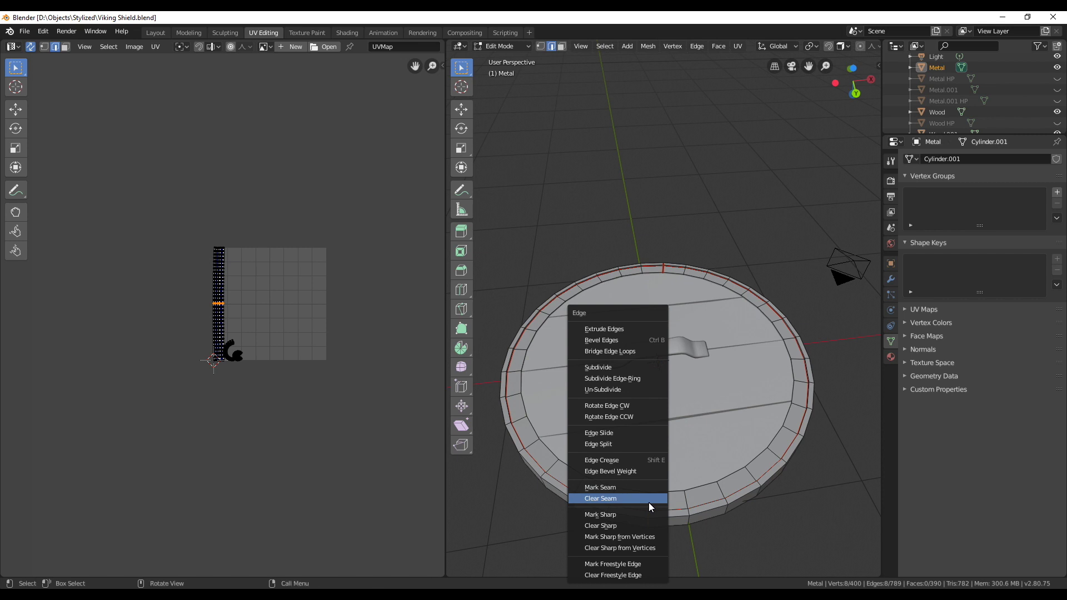
left_click(646, 490)
- Unwrap the entire Metal mesh again, deselect everything and return to Object Mode
key("a")
key("u")
left_click(645, 488)
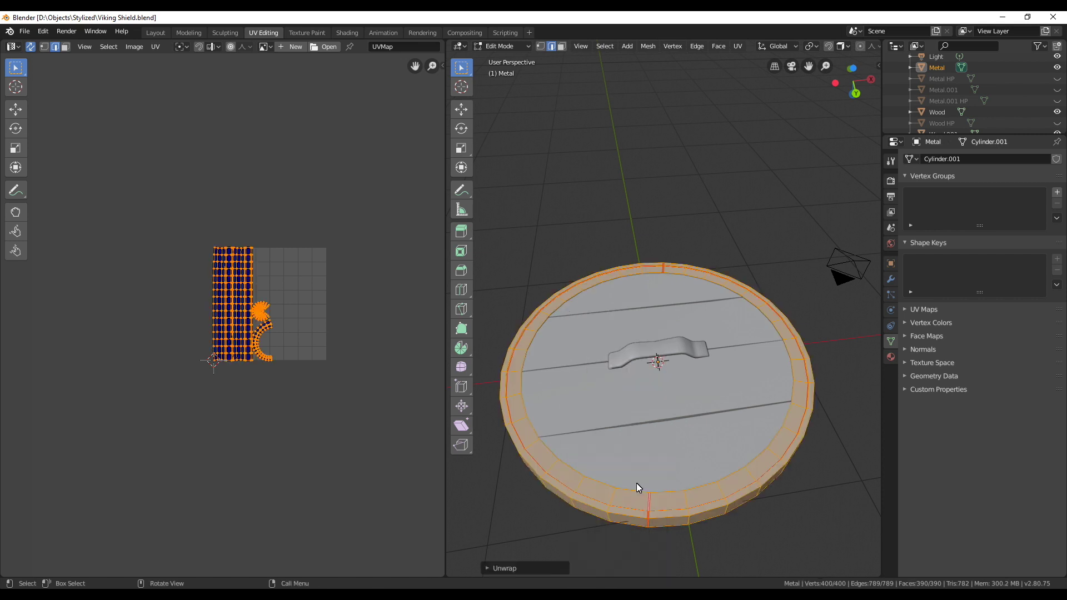
scroll(312, 358, "up", 3)
key("alt+a")
mouse_move(661, 339)
middle_mouse_down()
mouse_move(675, 389)
mouse_move(657, 324)
mouse_move(673, 336)
middle_mouse_up()
key("Tab")
middle_click_drag(707, 277, 739, 299)
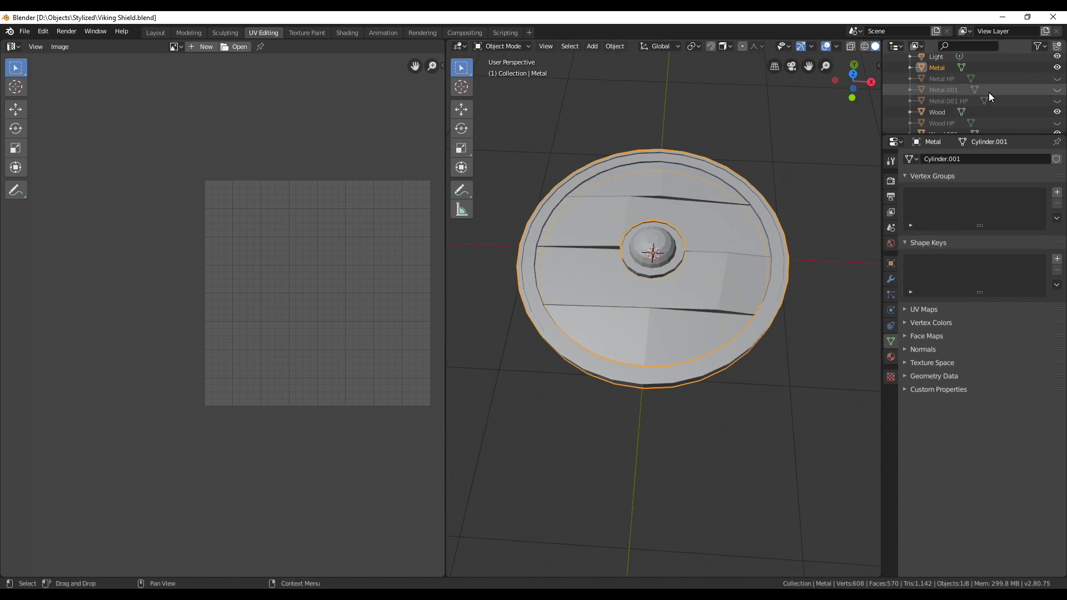
- Select the low-poly Handle and Metal objects, unhide Metal.001 and add it to the selection
scroll(1001, 97, "up", 2)
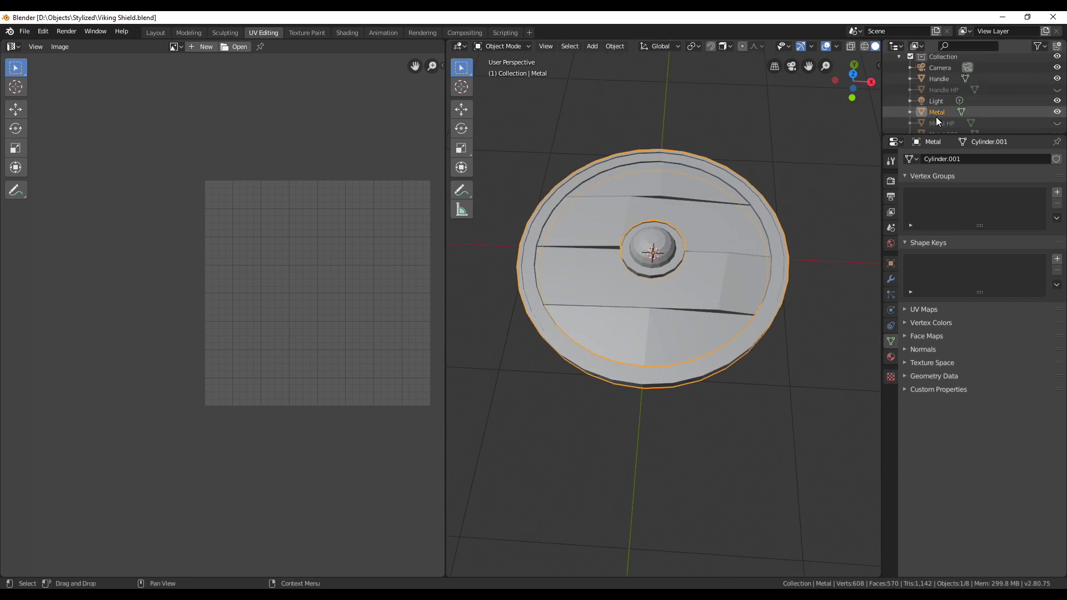
left_click(938, 80)
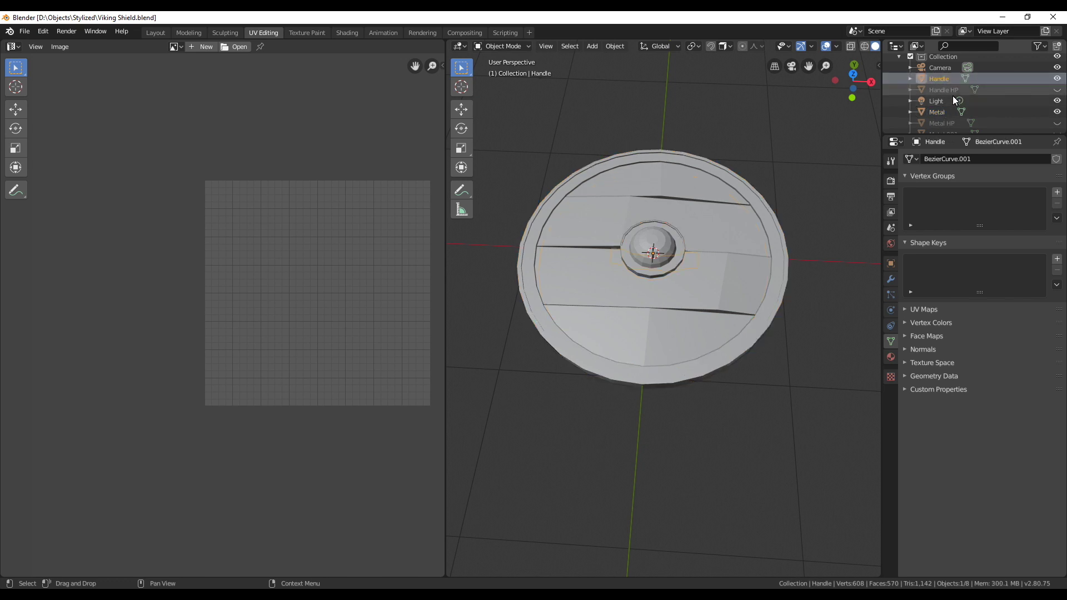
left_click(939, 114)
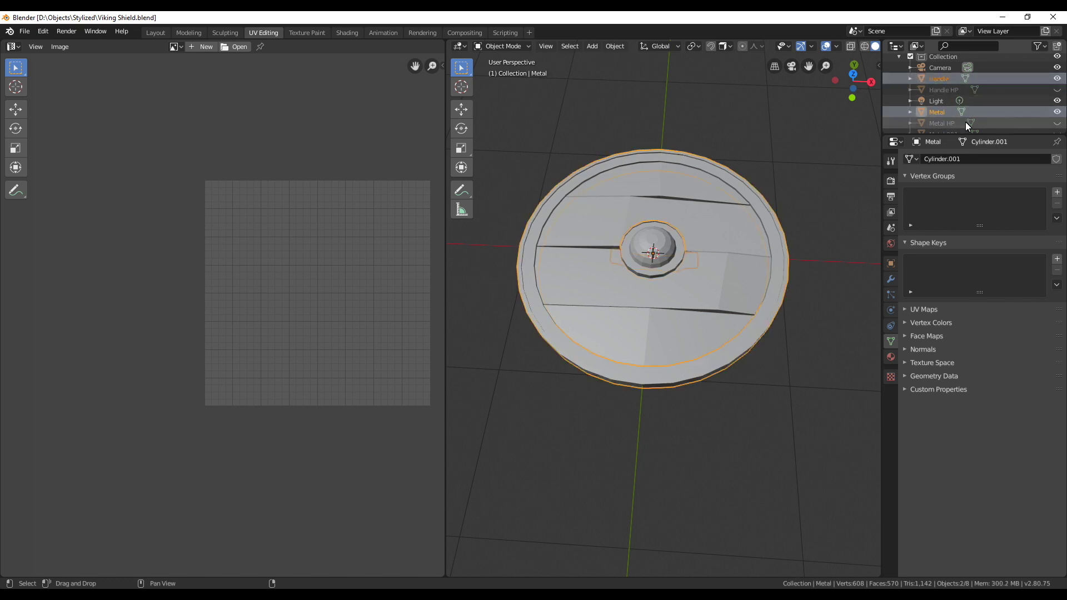
scroll(968, 117, "down", 1)
left_click(1056, 112)
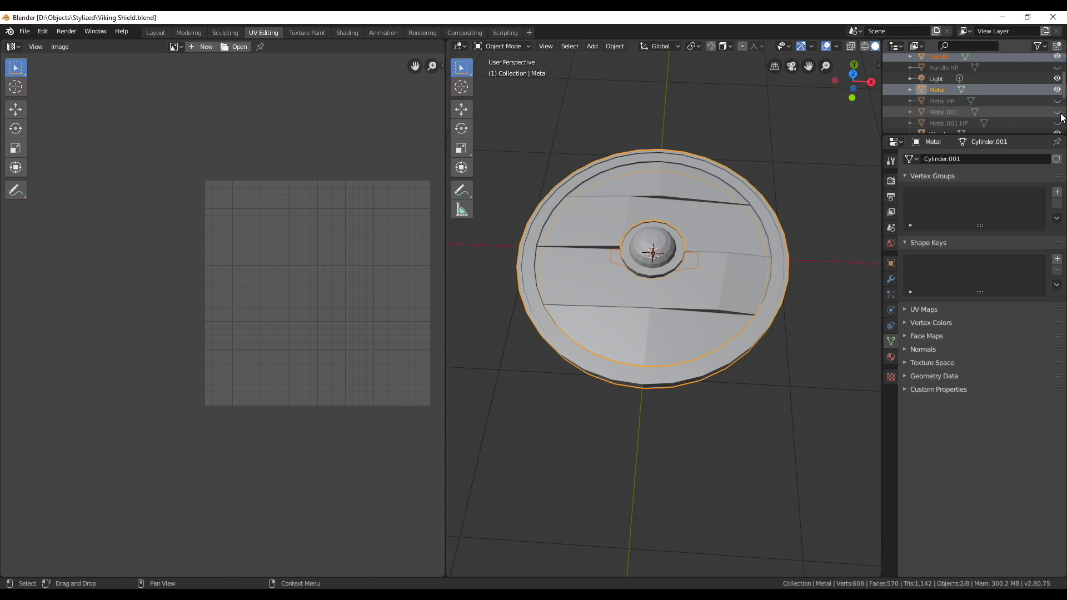
left_click(959, 112, "ctrl")
- Add the low-poly Wood, Wood.001, Wood.002 and Wood.003 objects to the selection
scroll(995, 115, "down", 2)
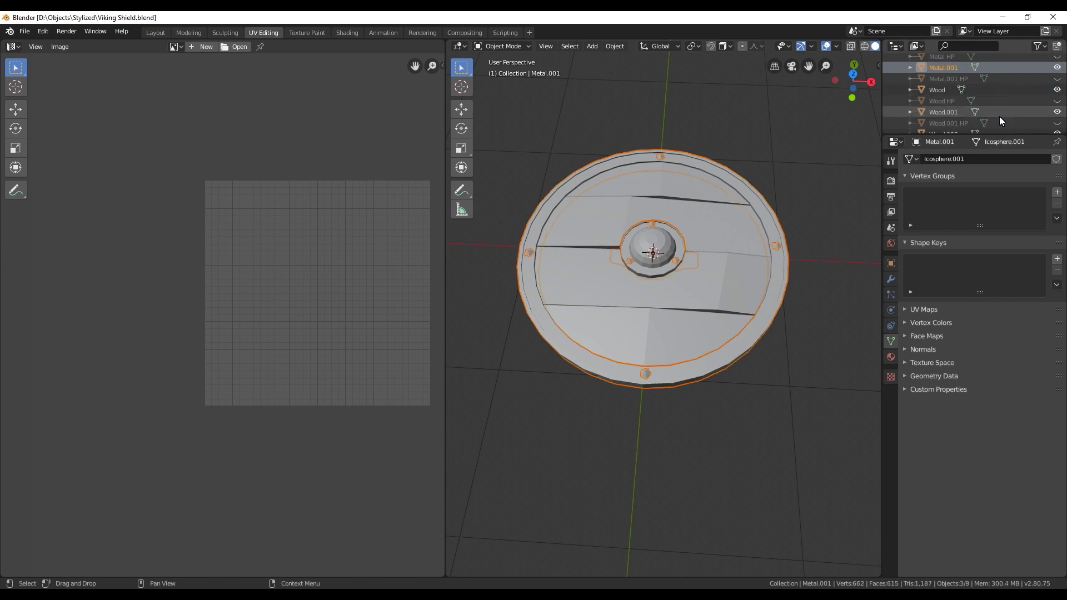
left_click(941, 90, "ctrl")
left_click(947, 113, "ctrl")
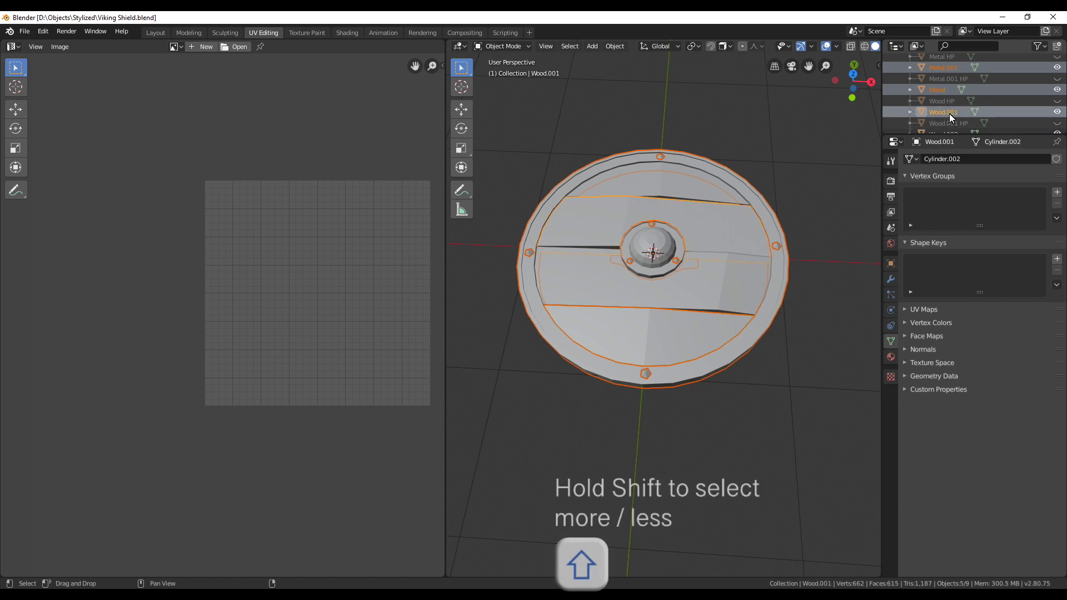
scroll(947, 126, "down", 2)
left_click(945, 91, "ctrl")
left_click(945, 112, "ctrl")
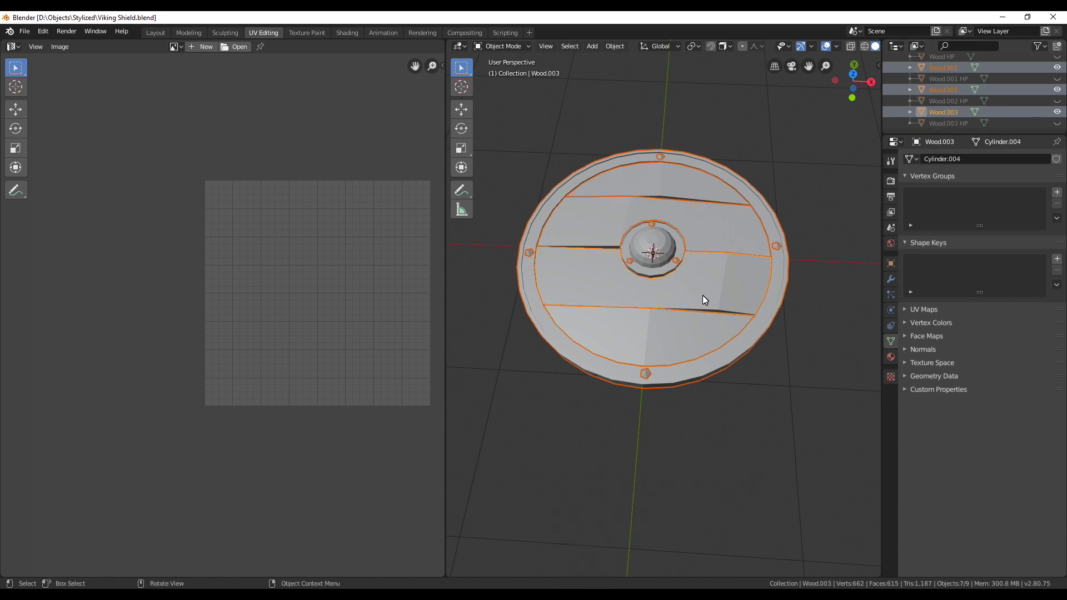
- Unwrap all the selected objects together in Edit Mode with an island margin of 0.02
key("Tab")
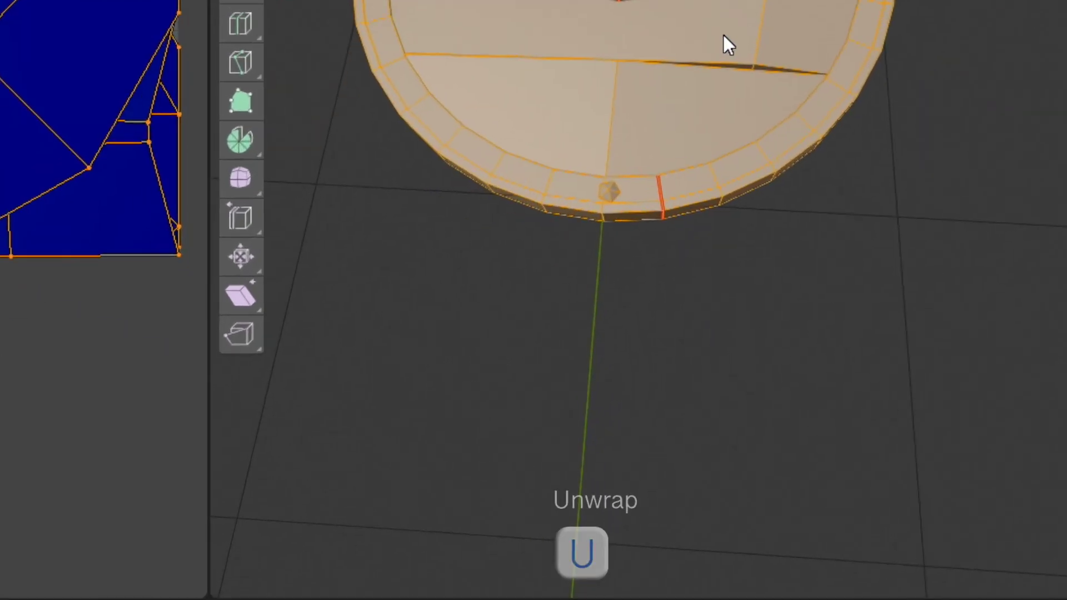
key("u")
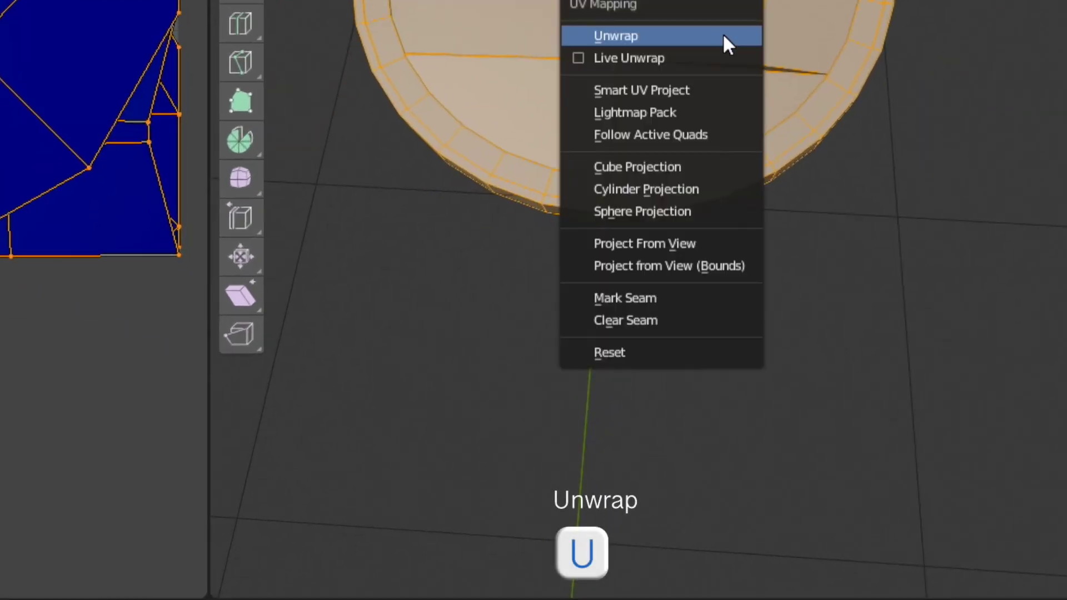
left_click(706, 253)
left_click(295, 578)
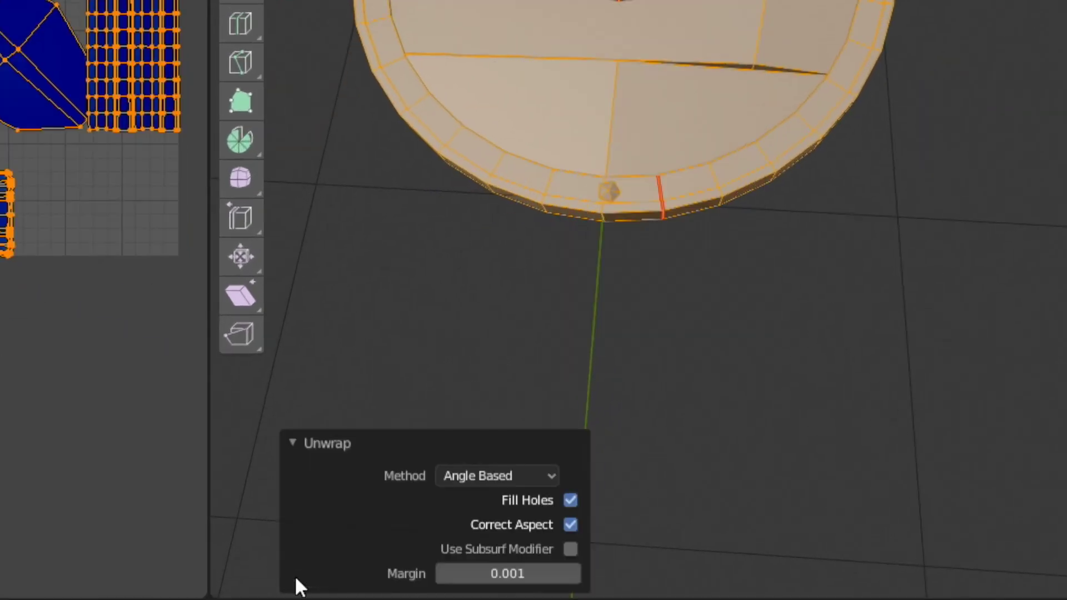
left_click(503, 574)
type("0.02")
key("Return")
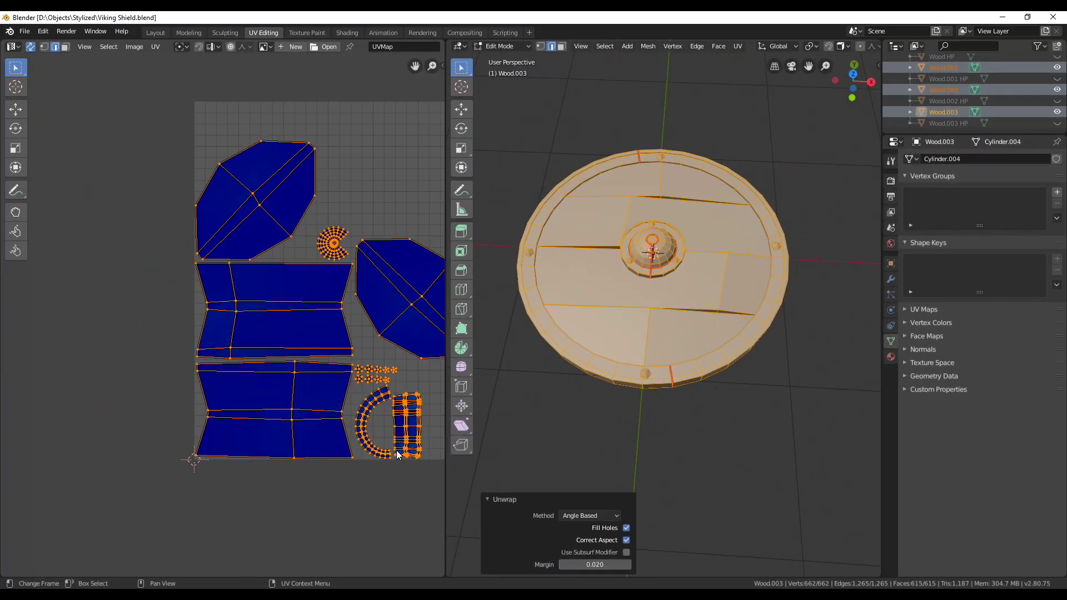
middle_click_drag(398, 454, 244, 481)
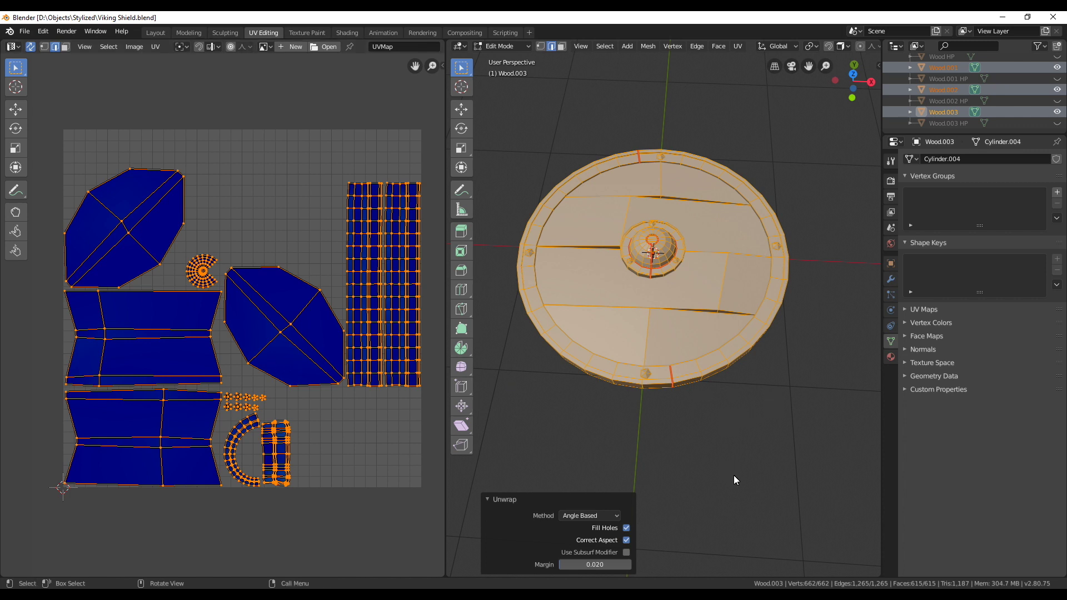
middle_click_drag(765, 418, 616, 405)
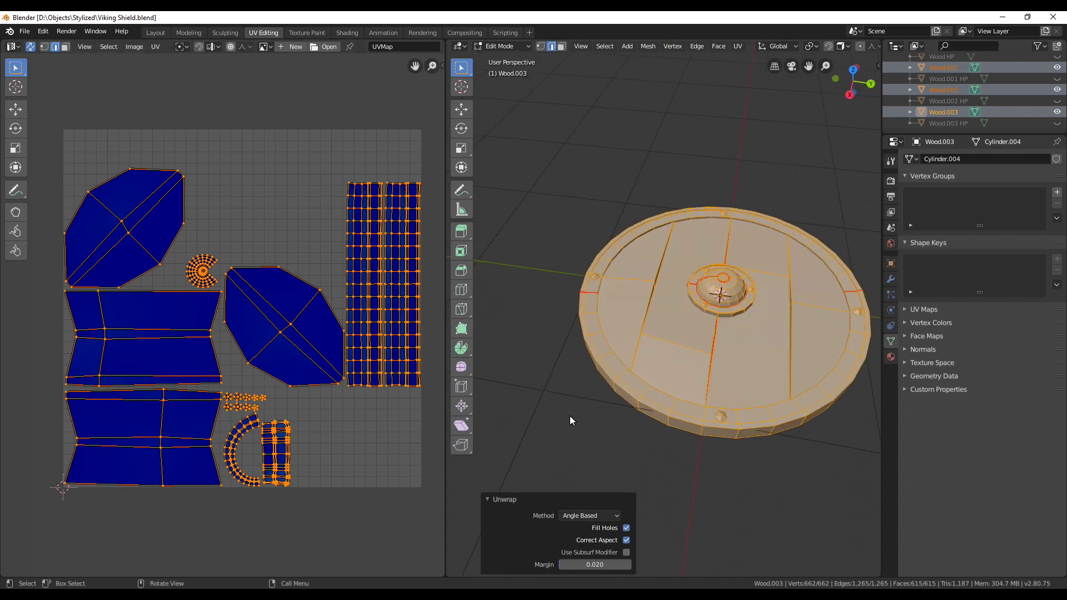
- Clear the selection, switch the UV editor to face selection and rotate the upper leaf-shaped plank island until it stands upright
key("alt+a")
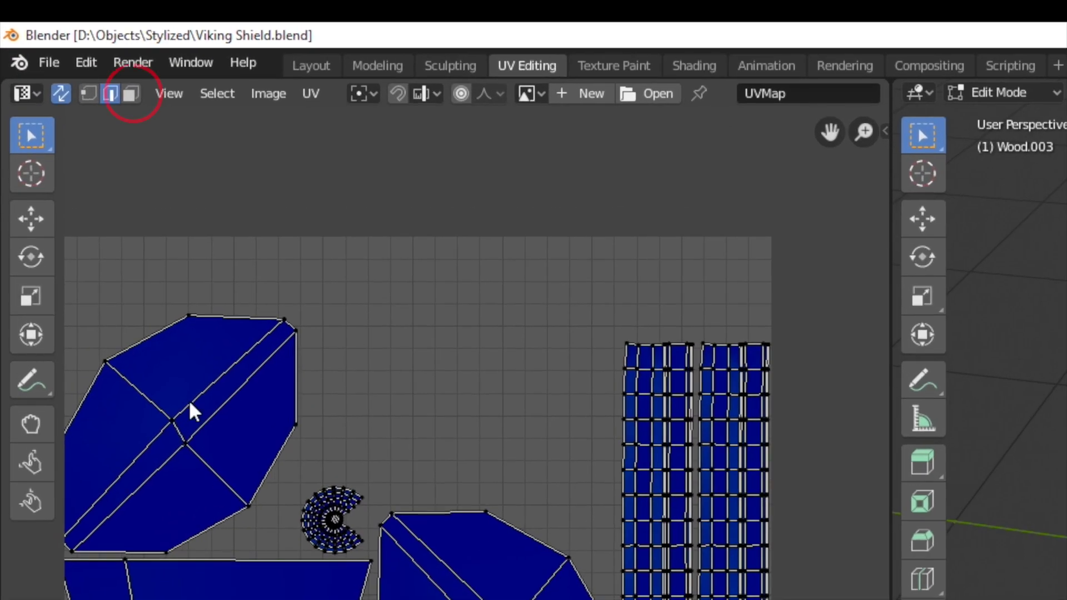
left_click(130, 93)
key("l")
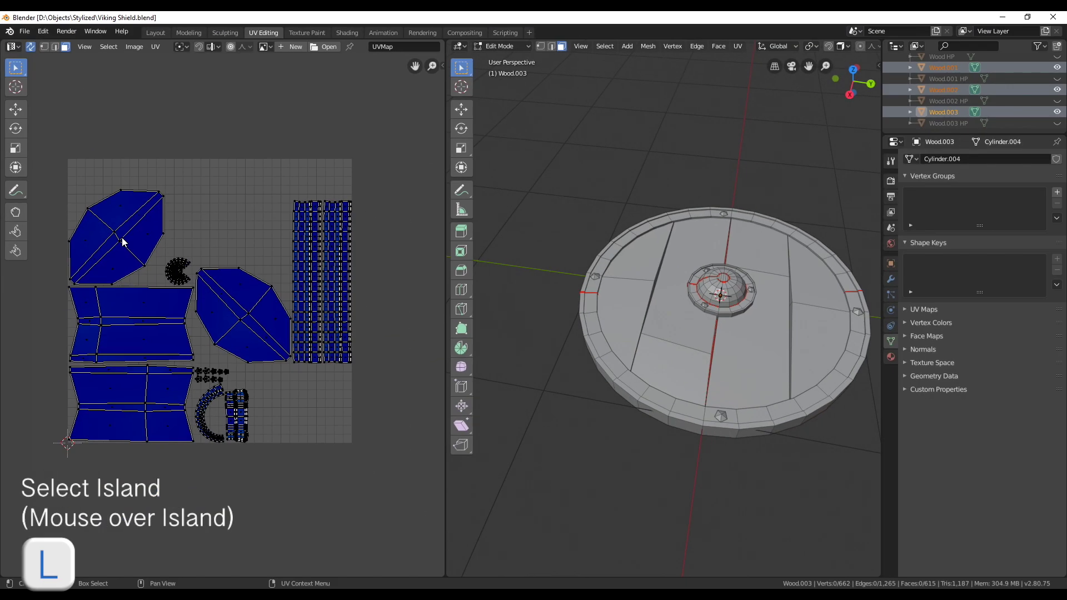
left_click(129, 232)
left_click(110, 210)
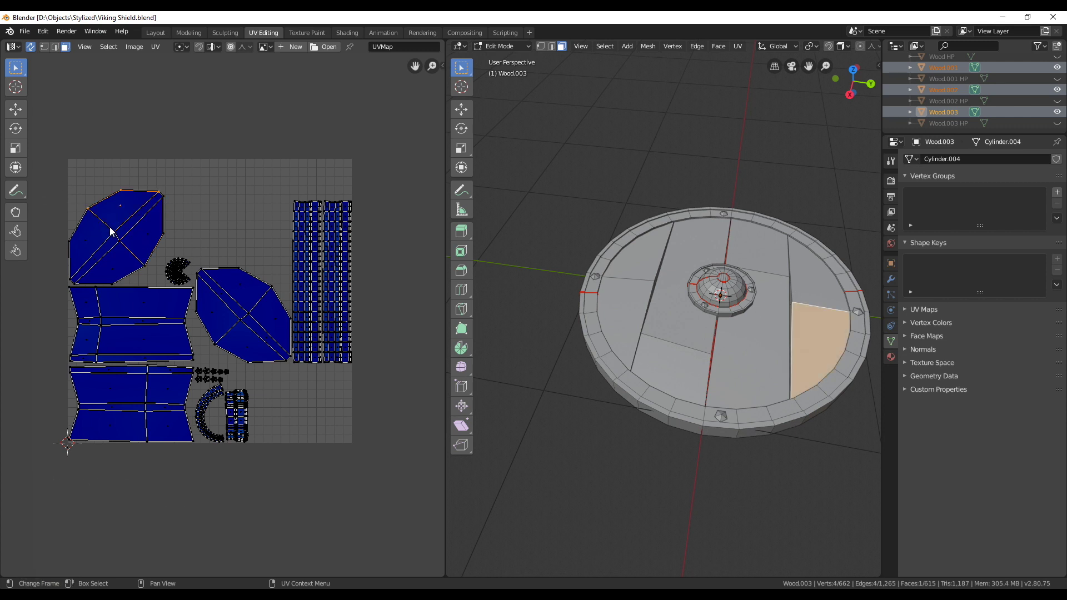
key("l")
key("r")
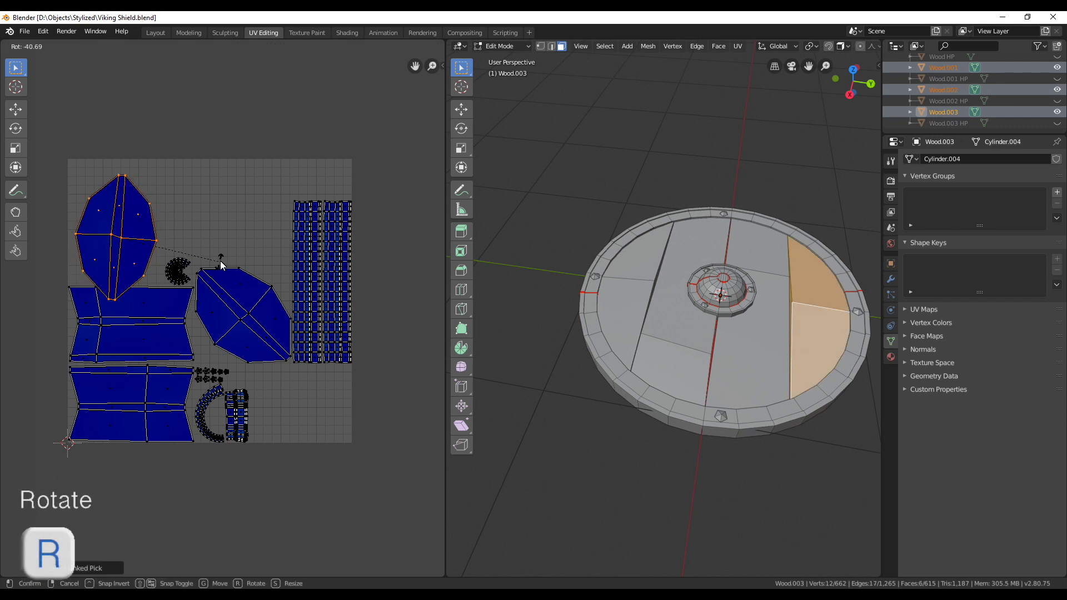
left_click(222, 255)
- Move the upright plank island into the upper-left corner of the UV space
scroll(161, 263, "up", 2)
middle_click_drag(161, 263, 365, 357)
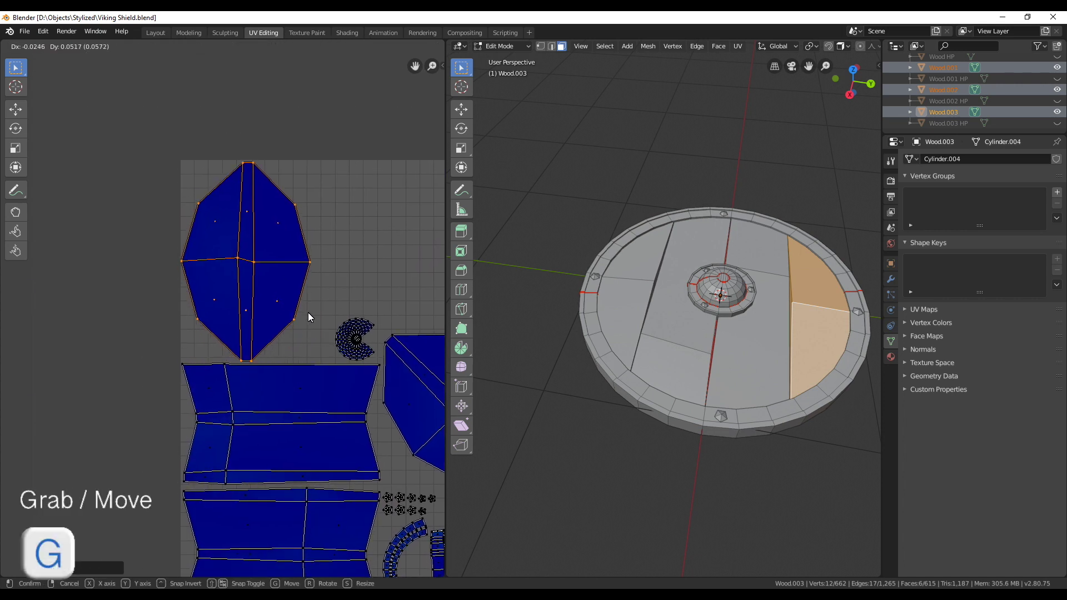
left_click(311, 318)
- Align the UV vertices of the plank island's left inner lengthwise line into a straight vertical line
scroll(299, 312, "up", 1)
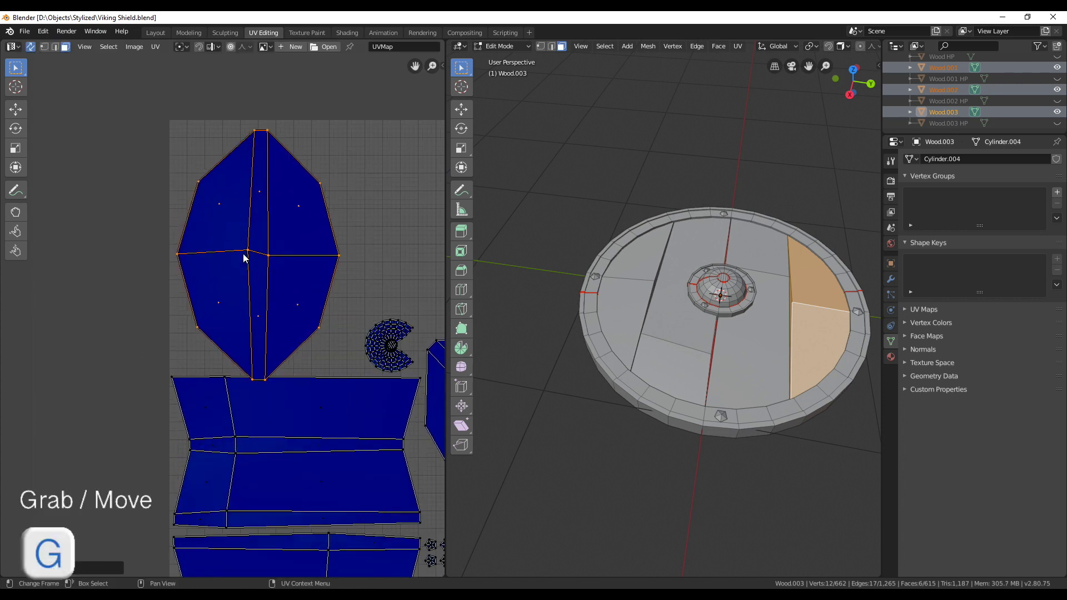
key("1")
left_click_drag(236, 120, 255, 371)
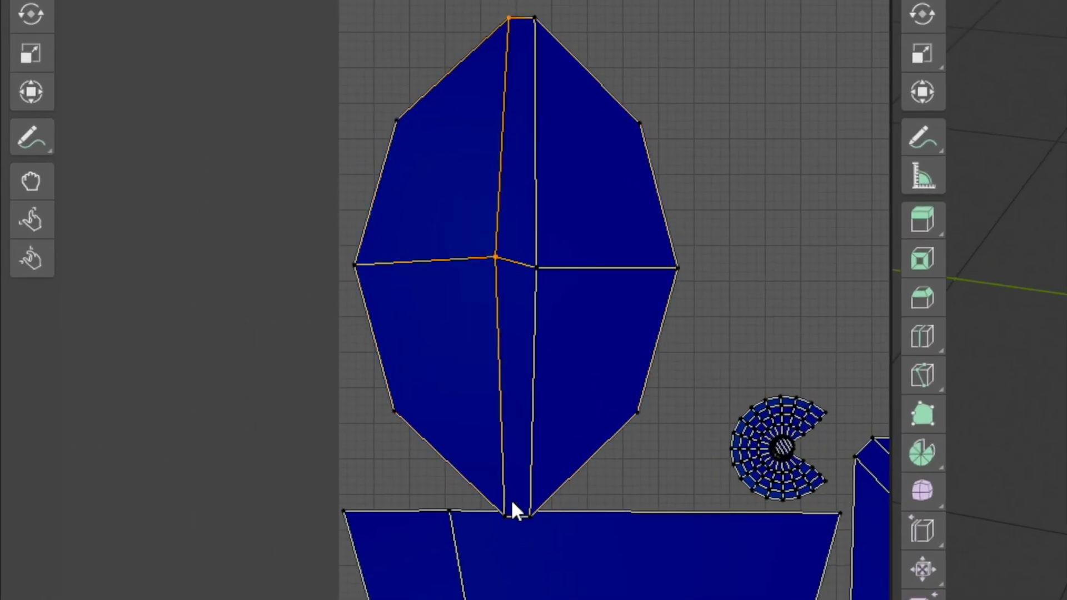
right_click(481, 419)
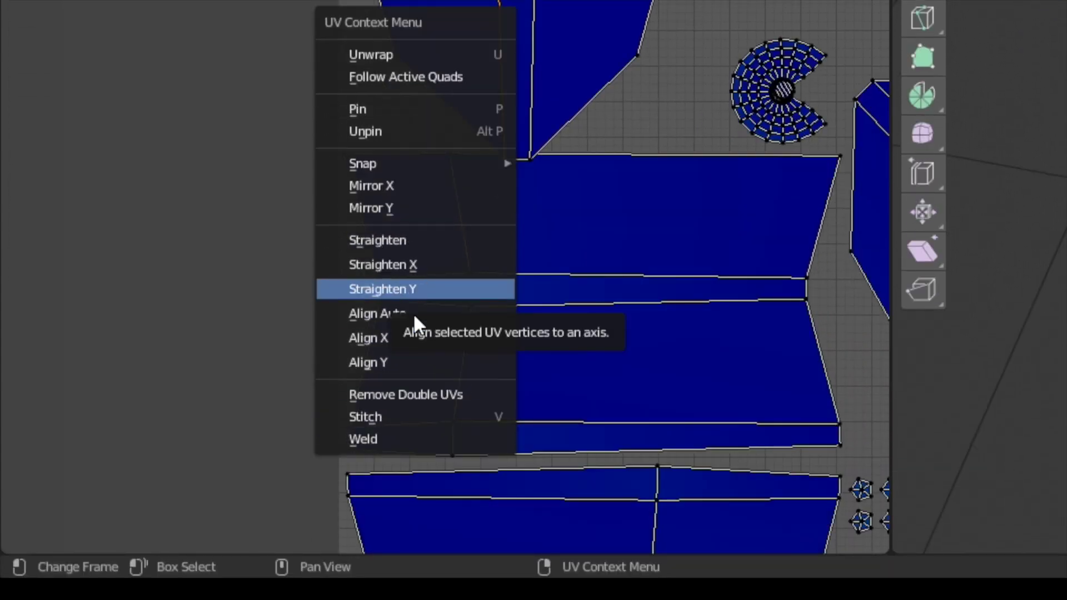
left_click(413, 314)
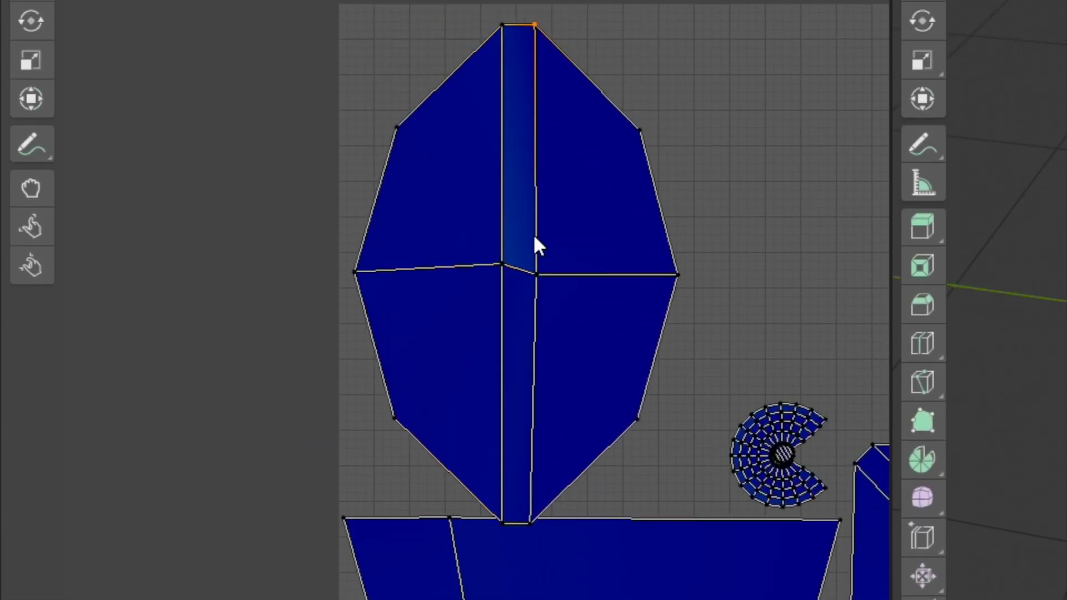
- Align the plank island's right inner line on X and line up its two outer right corner vertices
left_click_drag(561, 310, 561, 311, "shift")
right_click(557, 532)
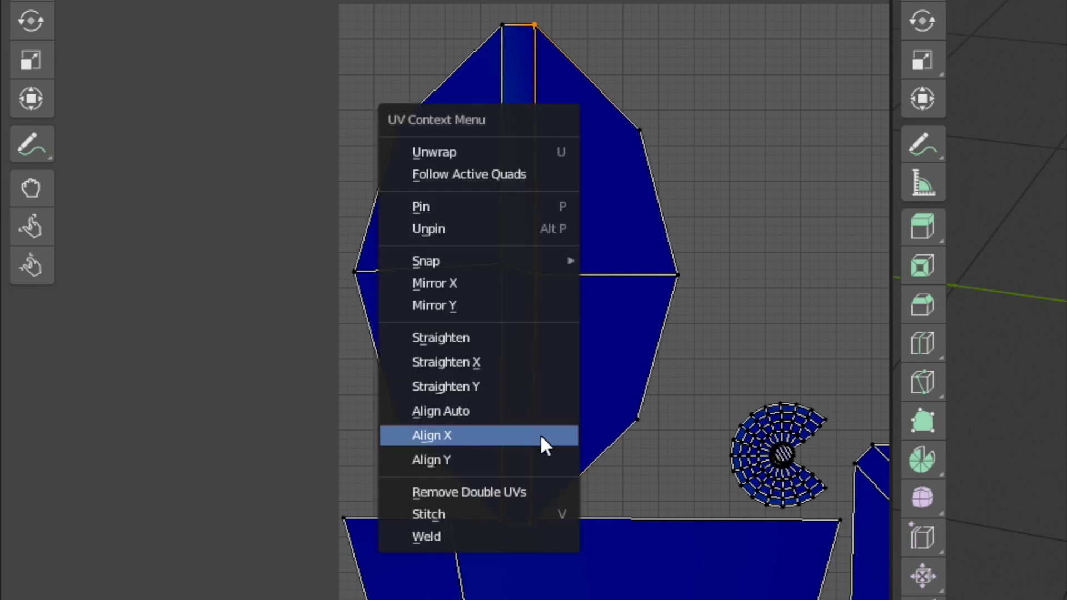
left_click(543, 443)
left_click_drag(553, 95, 591, 154)
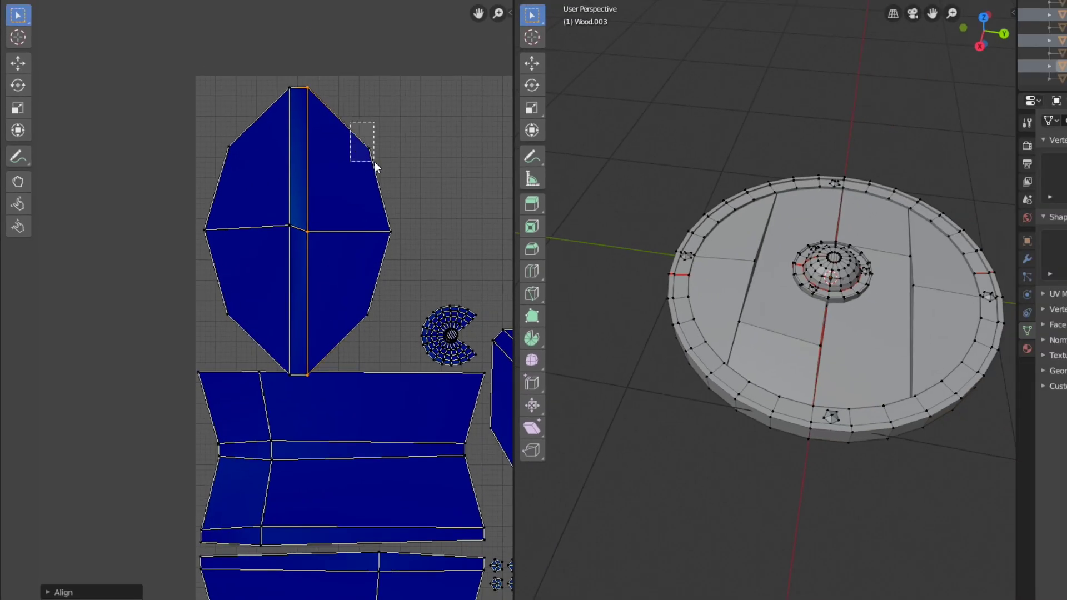
right_click(372, 292)
left_click(369, 304)
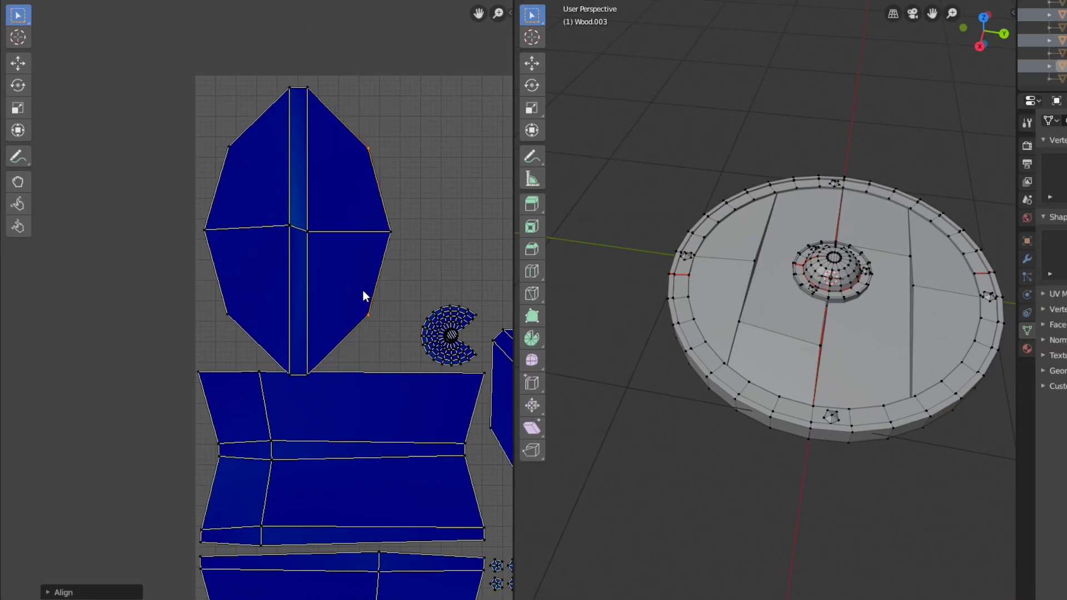
- Align the UV vertices along the first upright plank island's crosswise middle line on Y
left_click_drag(174, 202, 443, 258)
right_click(439, 249)
right_click(438, 245)
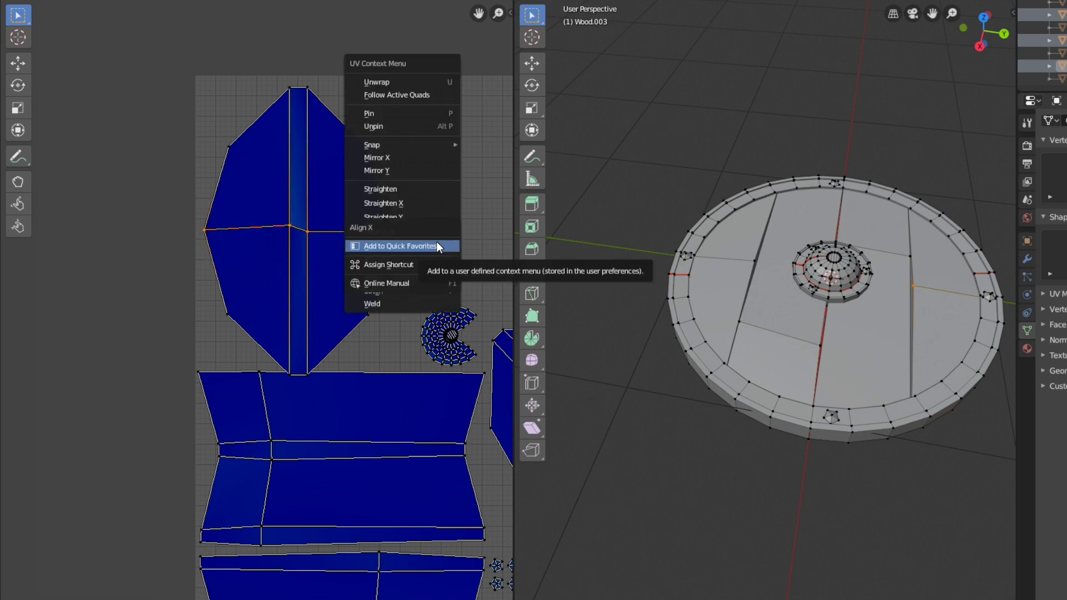
right_click(394, 179)
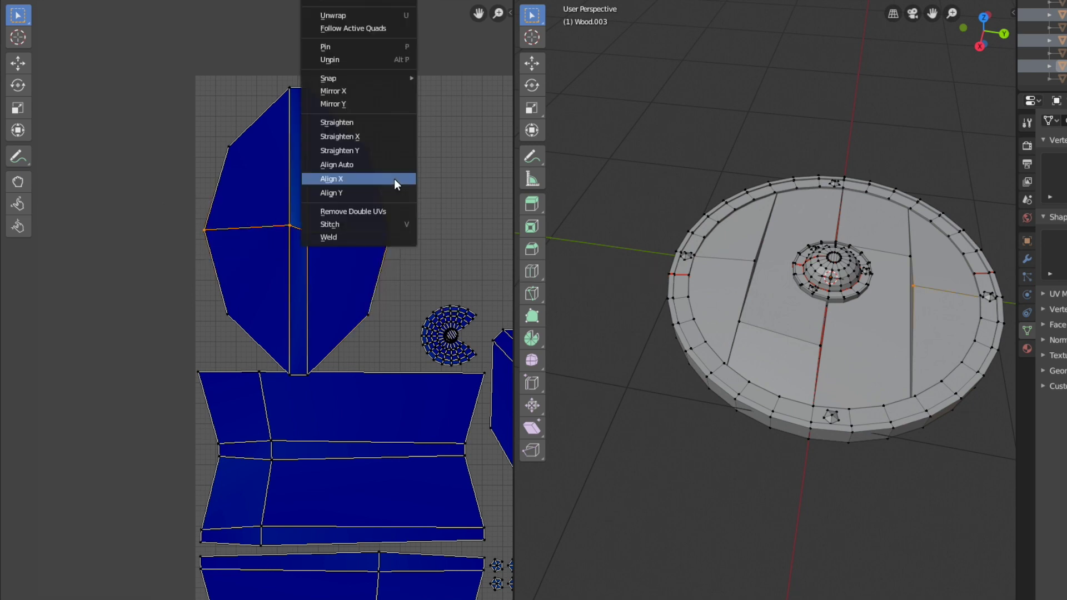
left_click(366, 194)
- Align the first plank island's lower pair of outer corner vertices on Y, and its upper pair likewise
left_click_drag(203, 292, 386, 332)
right_click(389, 320)
left_click(389, 320)
left_click_drag(192, 125, 418, 165)
right_click(419, 164)
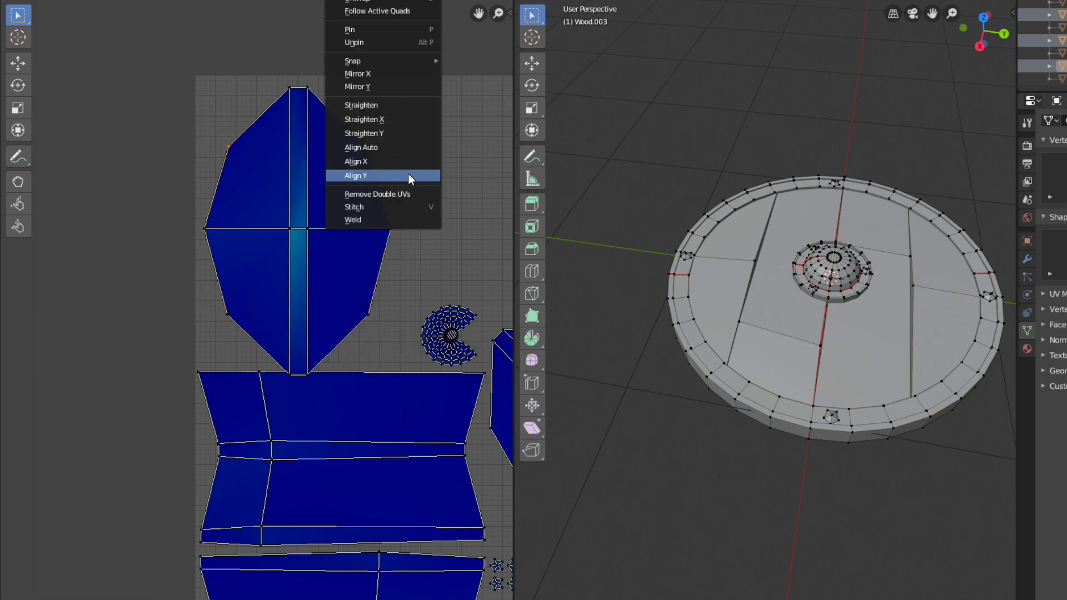
left_click(410, 176)
- Align the two vertices at the first plank island's top tip on Y, and the two at its bottom tip
left_click_drag(308, 89, 322, 96)
right_click(322, 96)
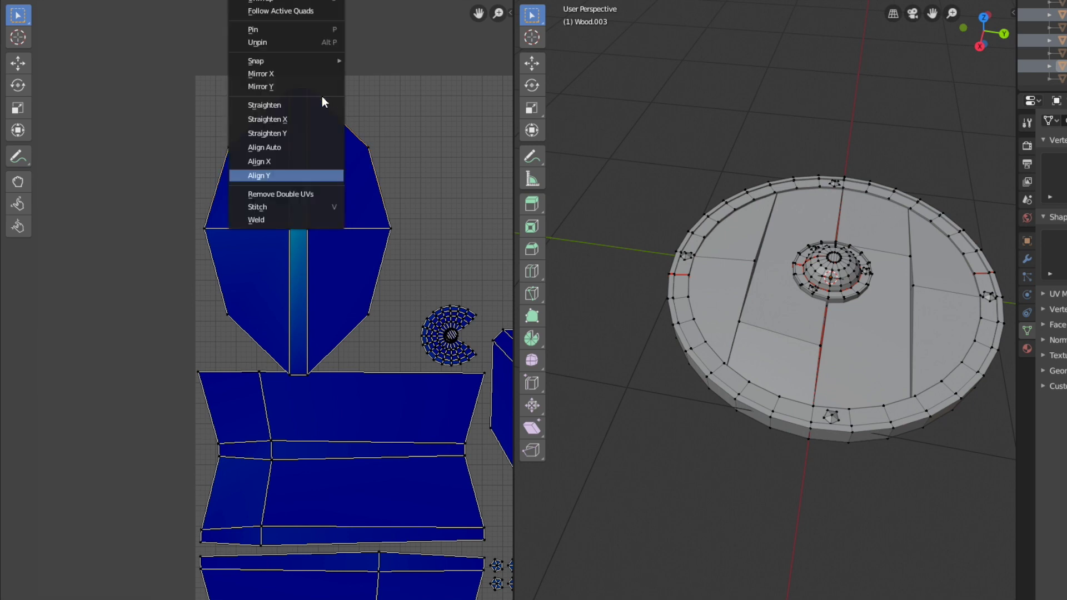
left_click(286, 177)
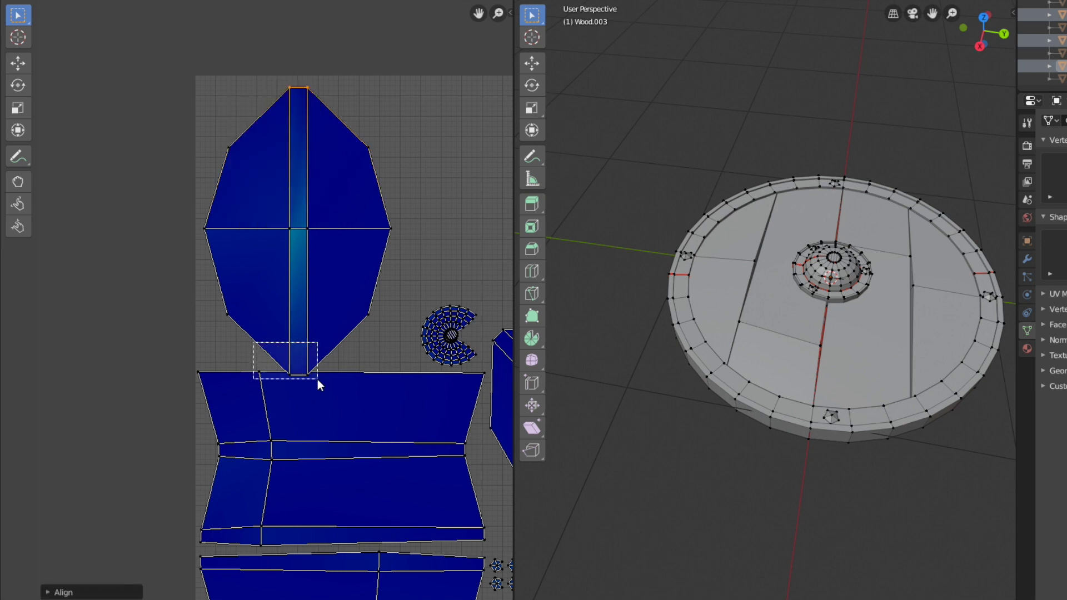
left_click_drag(318, 379, 318, 378)
right_click(351, 349)
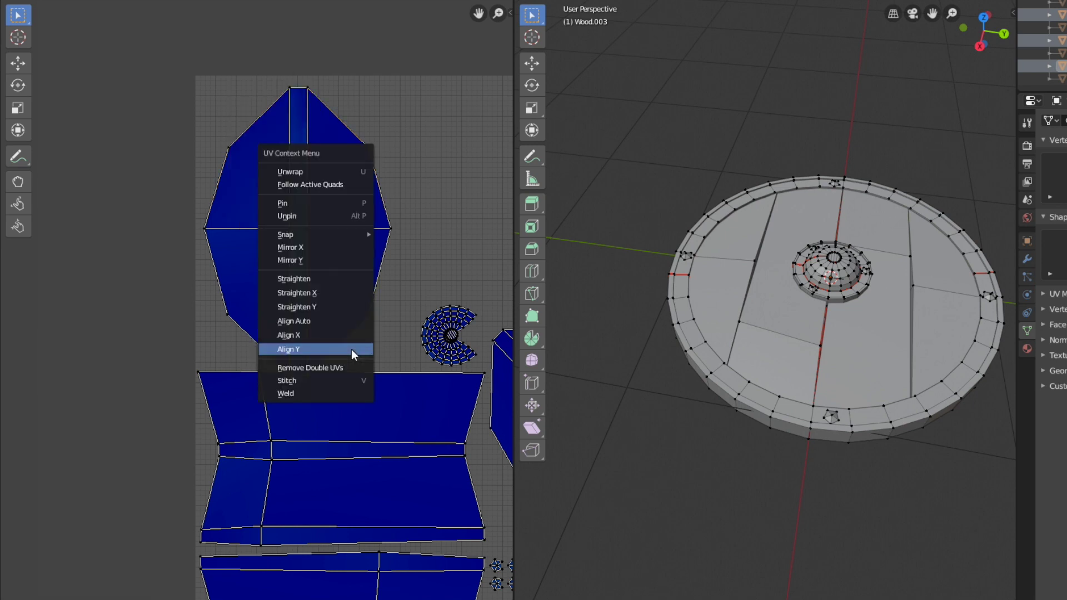
left_click(351, 349)
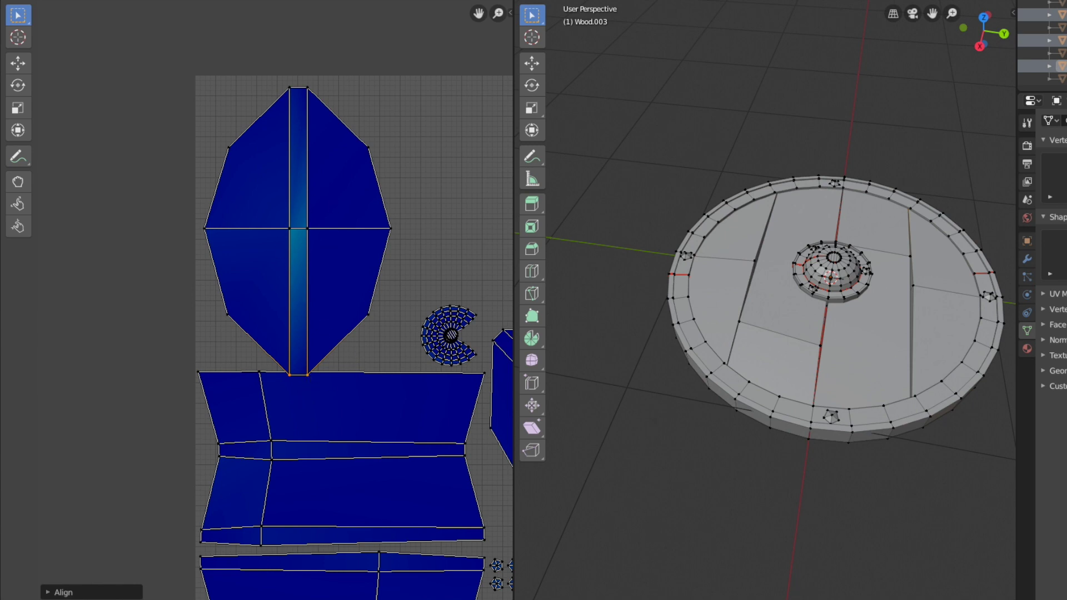
- In face selection, scale the whole straightened plank island down slightly and move it closer to the upper-left corner of the UV space
key("3")
key("l")
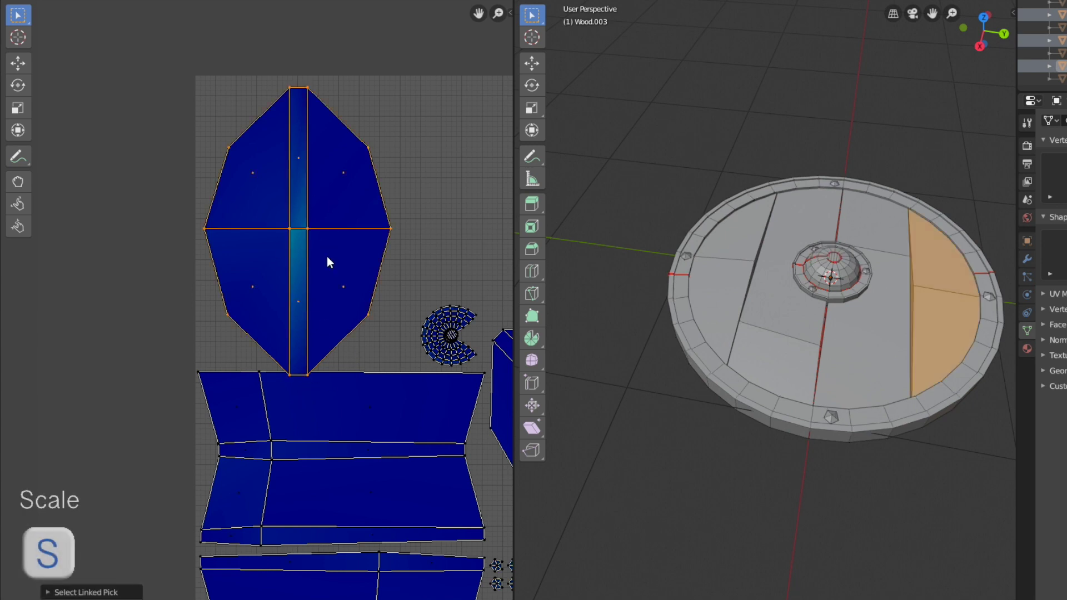
key("s")
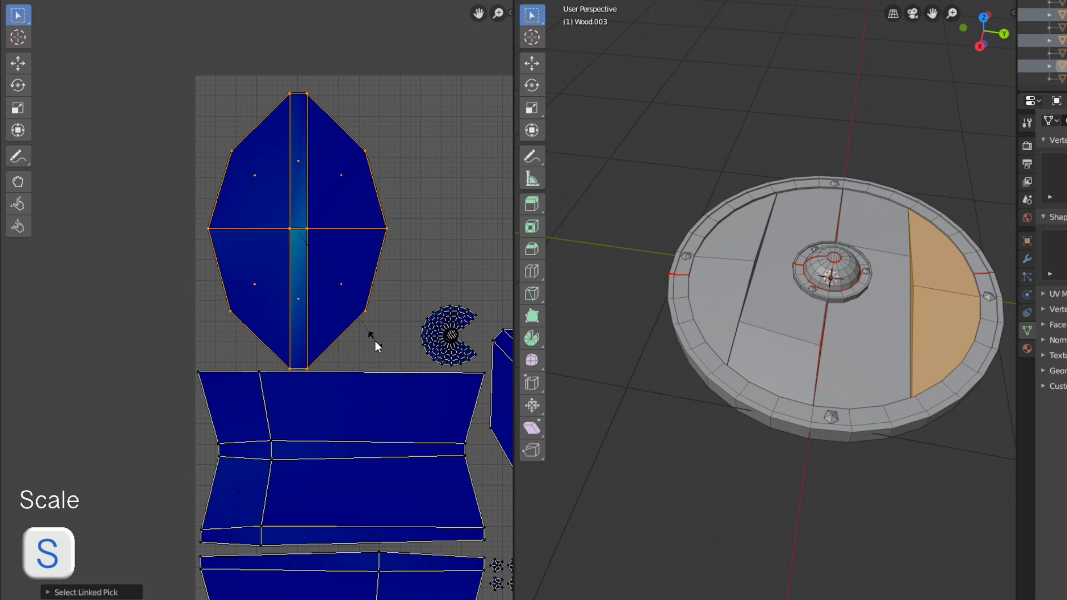
key("g")
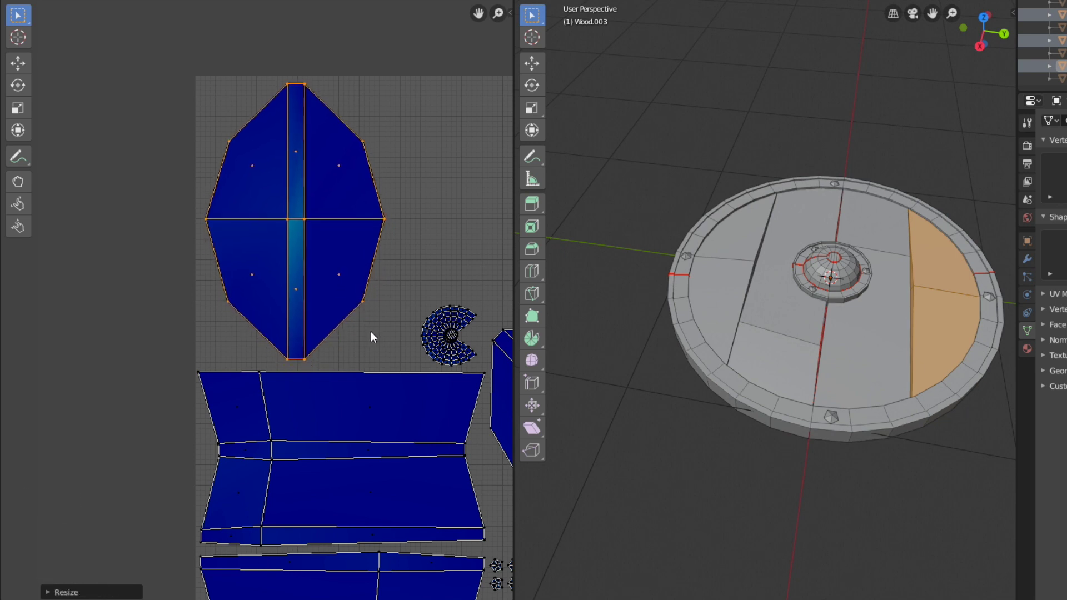
left_click(373, 332)
key("alt+a")
- Check the leaf-shaped islands' faces against the shield, rotate the second leaf-shaped island upright and place it right of the first
scroll(370, 315, "down", 3)
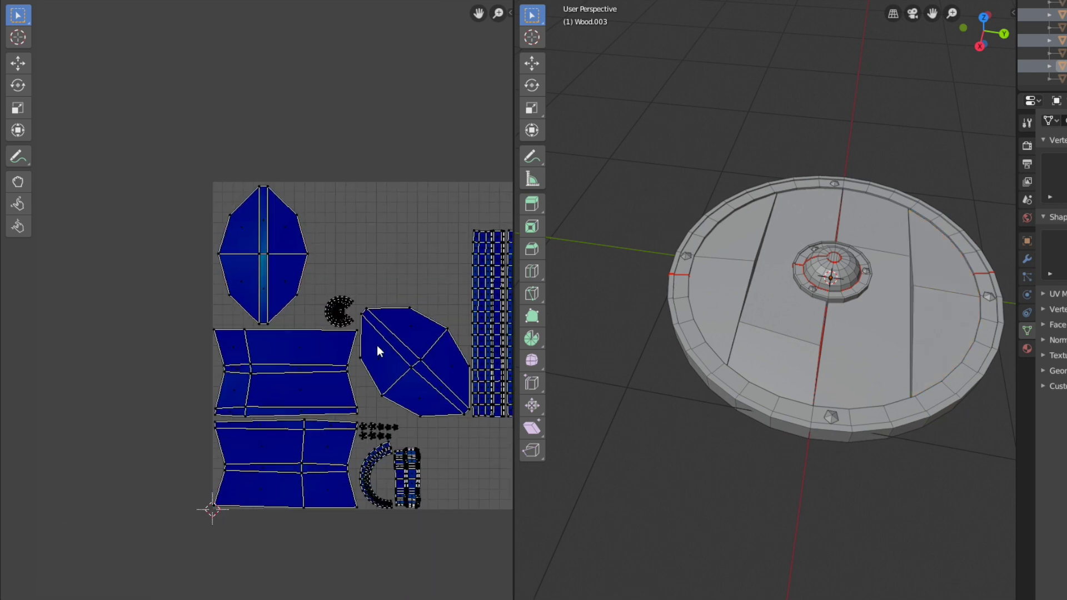
middle_click_drag(400, 353, 263, 300)
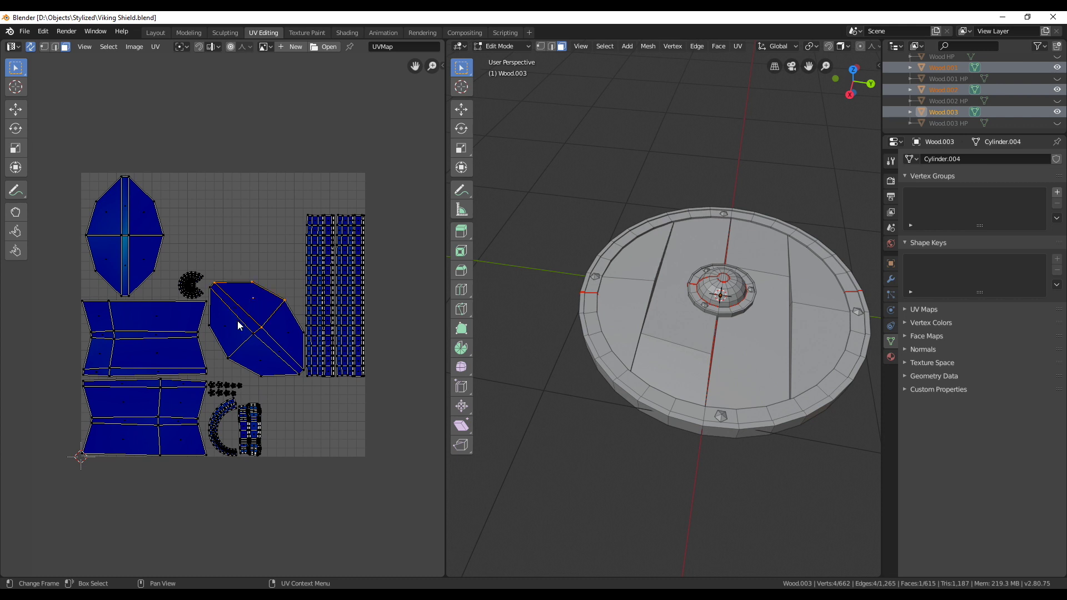
left_click(232, 322)
left_click(105, 214)
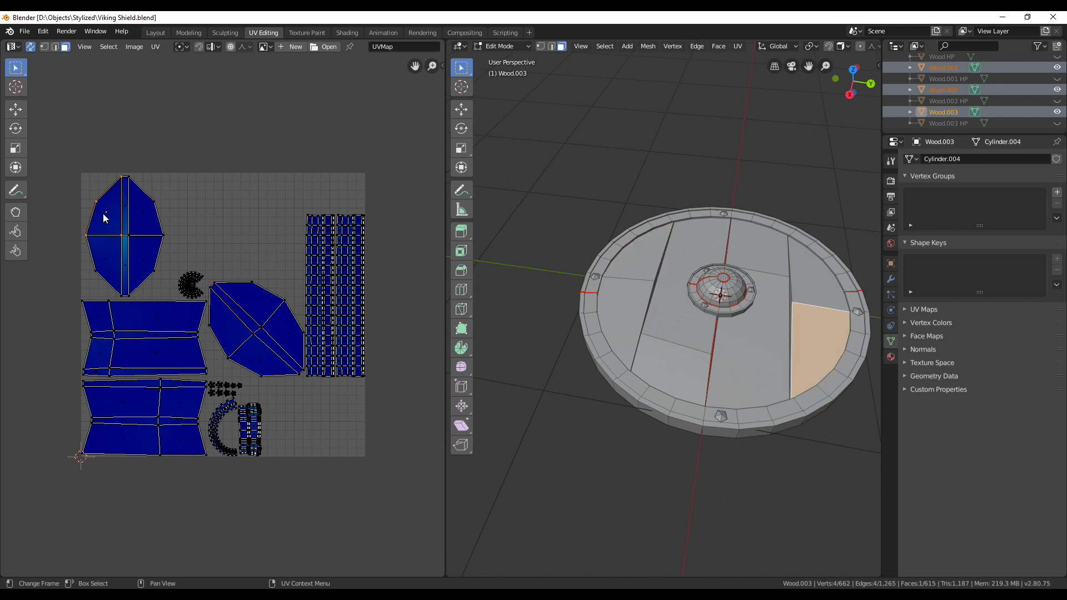
left_click(258, 347)
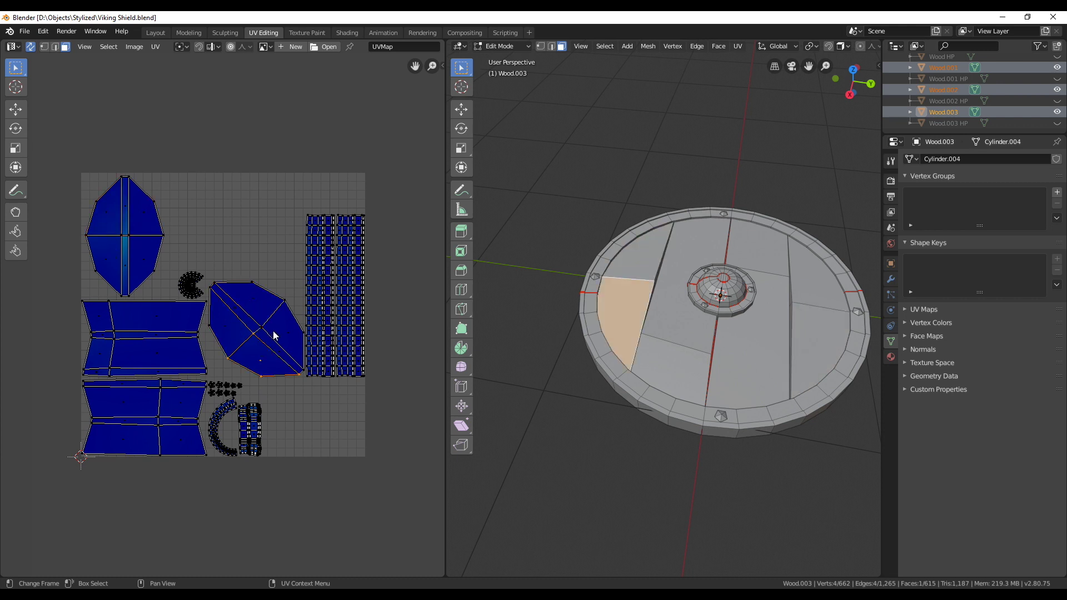
left_click(273, 335)
key("l")
key("r")
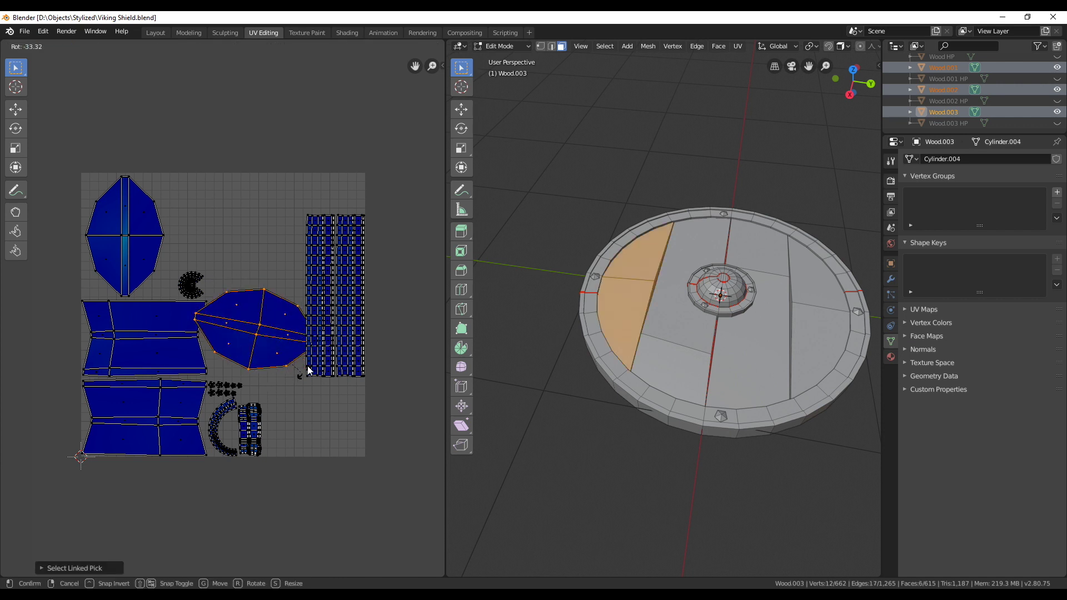
left_click(295, 271)
key("g")
left_click(267, 243)
- Move the round shield boss island out of the way into the lower-right area of the UV space
left_click(187, 292)
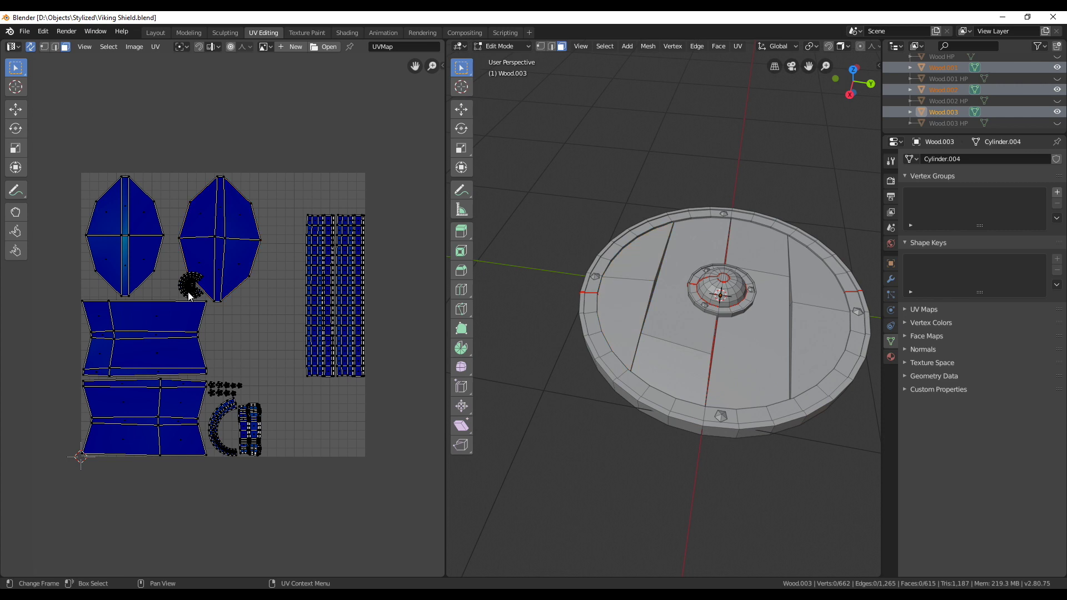
key("l")
key("g")
left_click(332, 435)
key("alt+a")
- In vertex selection, align the second leaf-shaped plank island's left and right inner lengthwise lines on X
scroll(227, 308, "up", 3)
middle_click_drag(274, 231, 278, 358, "shift")
scroll(261, 326, "up", 2)
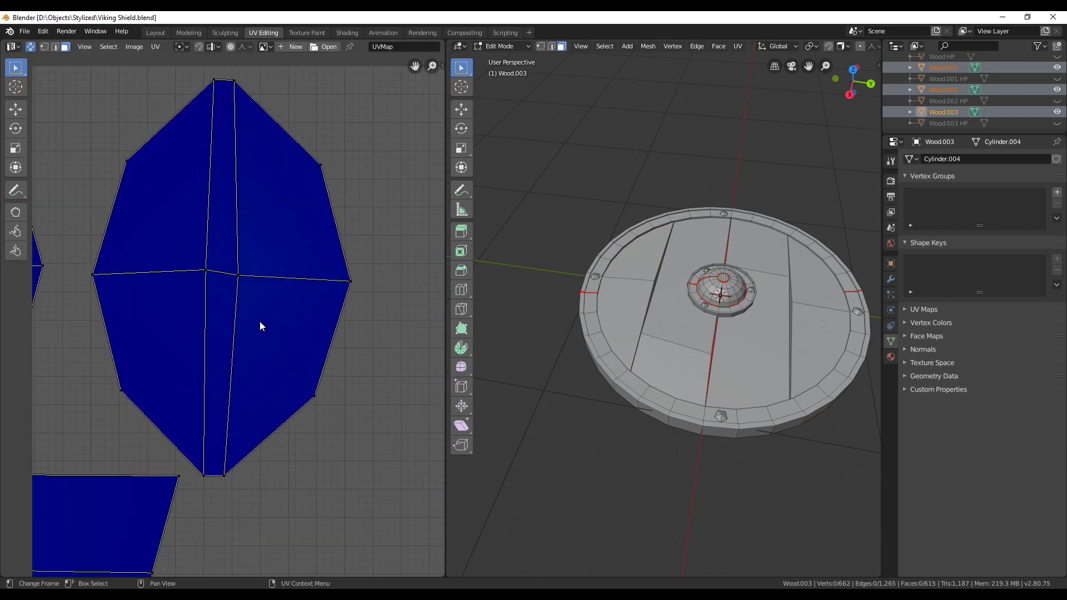
left_click(44, 47)
left_click_drag(203, 72, 233, 170)
left_click_drag(178, 253, 208, 289)
left_click_drag(198, 440, 211, 491, "shift")
right_click(249, 506)
left_click(245, 495)
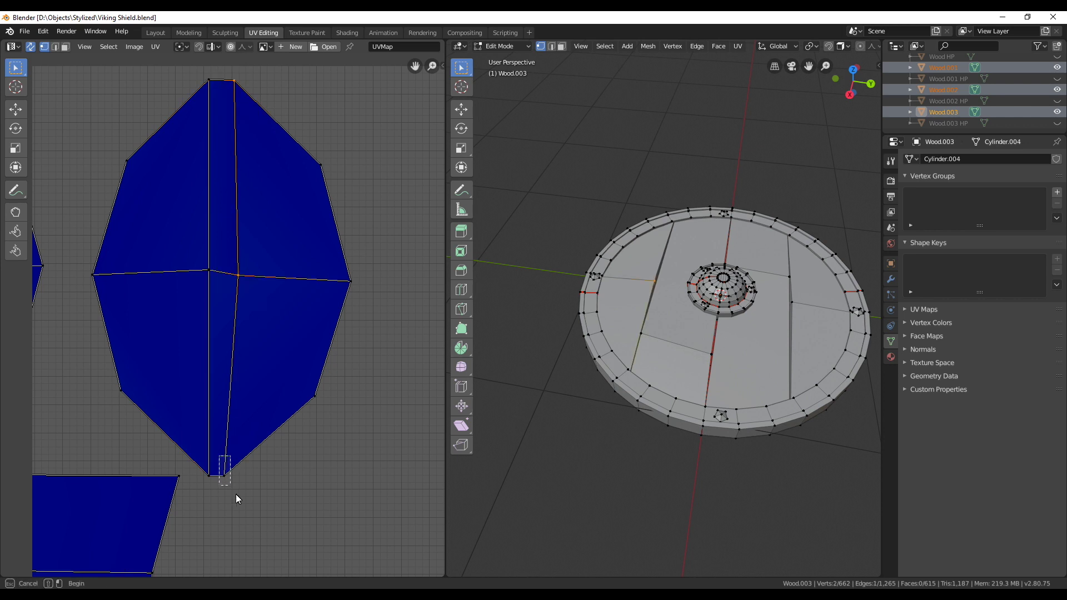
right_click(273, 492)
left_click(273, 492)
- Align the second plank island's two outer right corner vertices on X, and its two outer left ones likewise
left_click_drag(286, 128, 339, 429)
right_click(342, 388)
left_click(342, 382)
left_click_drag(115, 136, 151, 446)
right_click(94, 375)
left_click(85, 375)
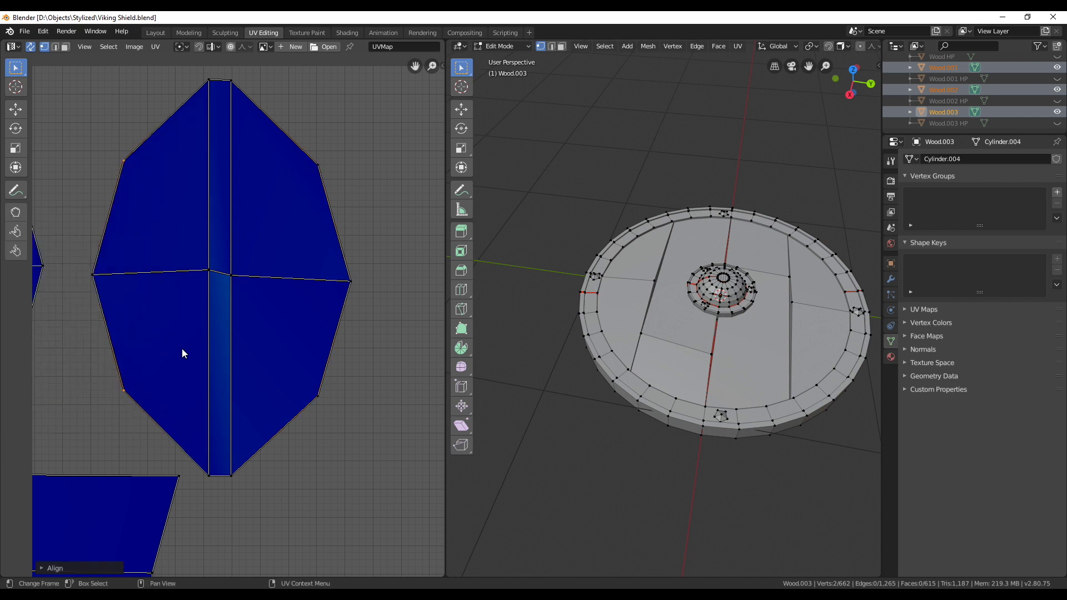
- Align the UV vertices along the second plank island's crosswise middle line on Y
left_click_drag(72, 250, 372, 311)
right_click(375, 305)
right_click(374, 305)
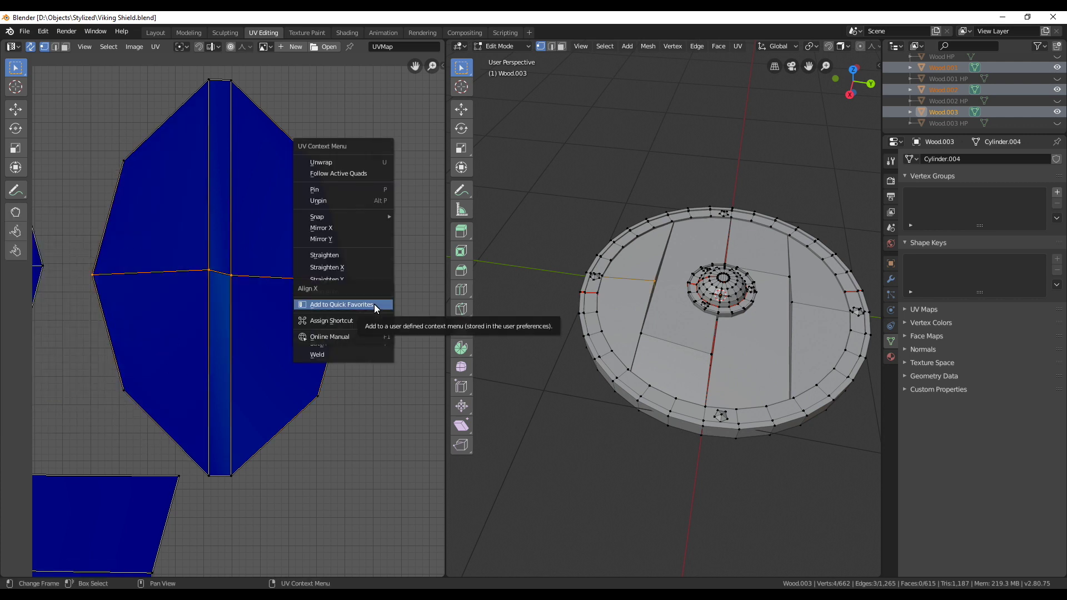
right_click(390, 279)
left_click(385, 293)
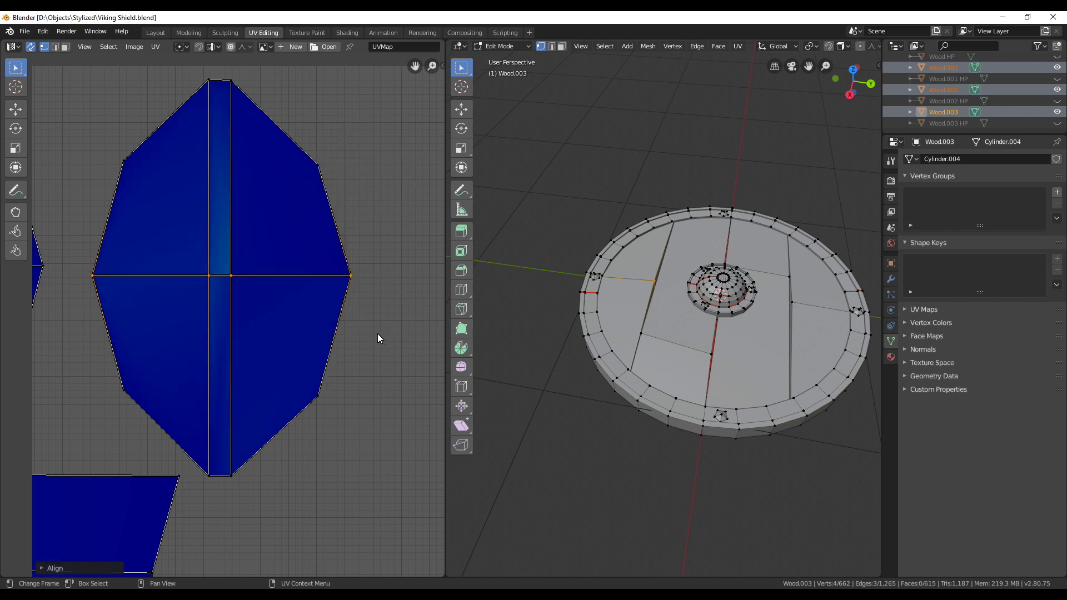
- Align the second plank island's upper pair of outer corner vertices on Y, and its lower pair likewise
scroll(182, 228, "down", 1)
left_click_drag(119, 180, 290, 227)
right_click(361, 402)
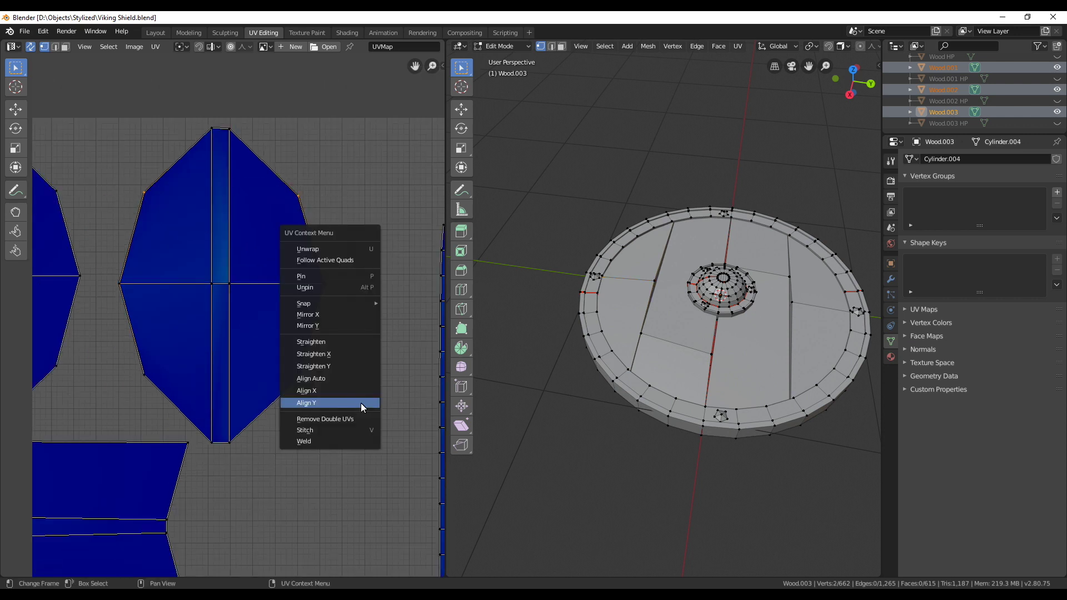
left_click(361, 402)
left_click_drag(132, 359, 319, 412)
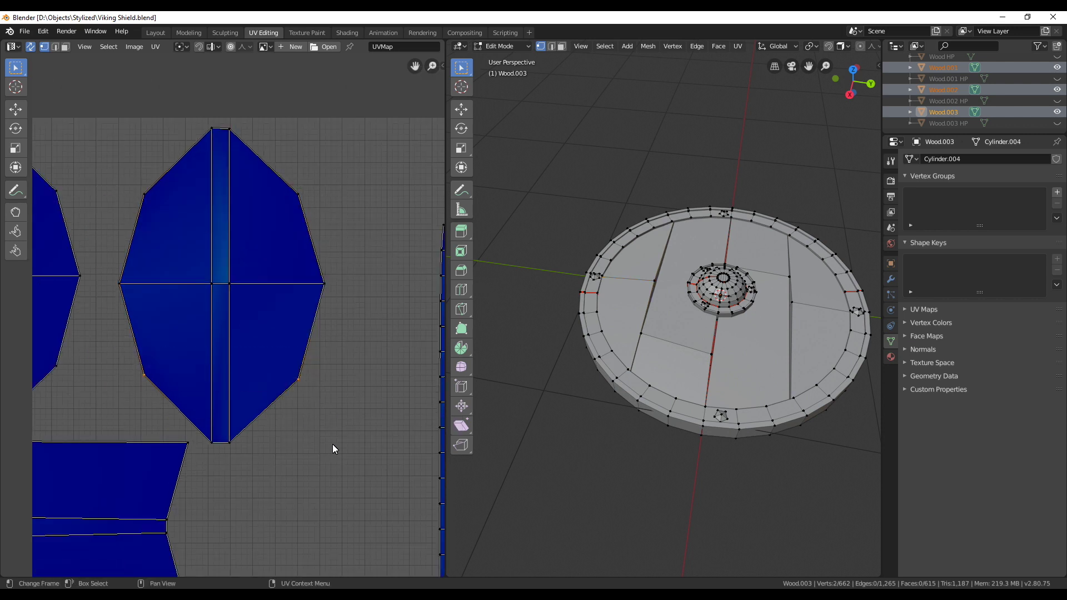
right_click(335, 455)
left_click(336, 455)
- Align the two vertices at the second plank island's bottom tip on Y, and the two at its top tip
left_click_drag(204, 431, 250, 459)
right_click(279, 459)
right_click(362, 411)
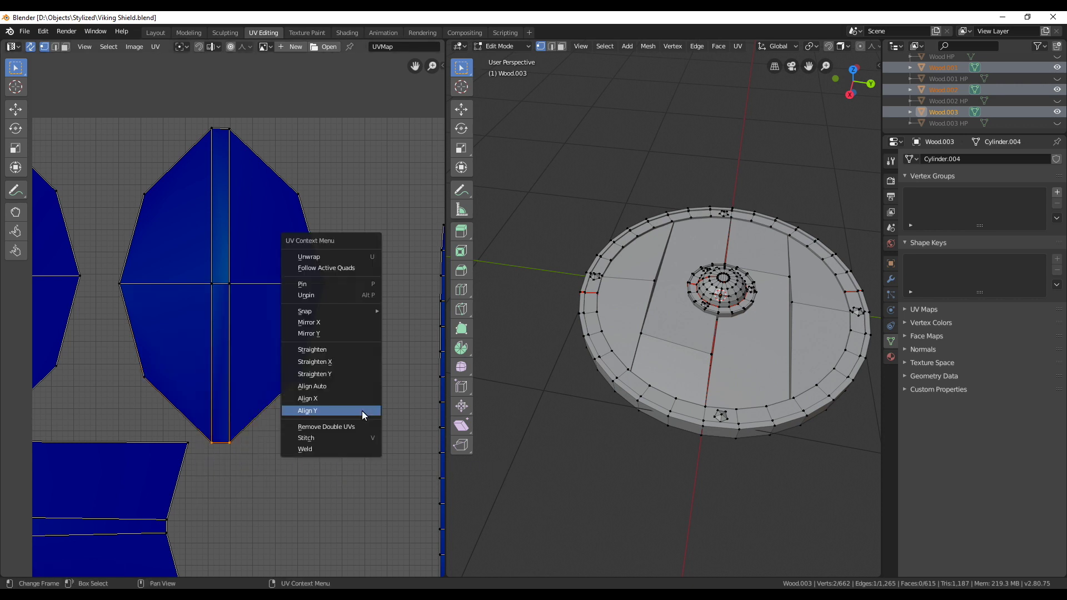
left_click(362, 411)
left_click_drag(176, 120, 245, 146)
right_click(279, 146)
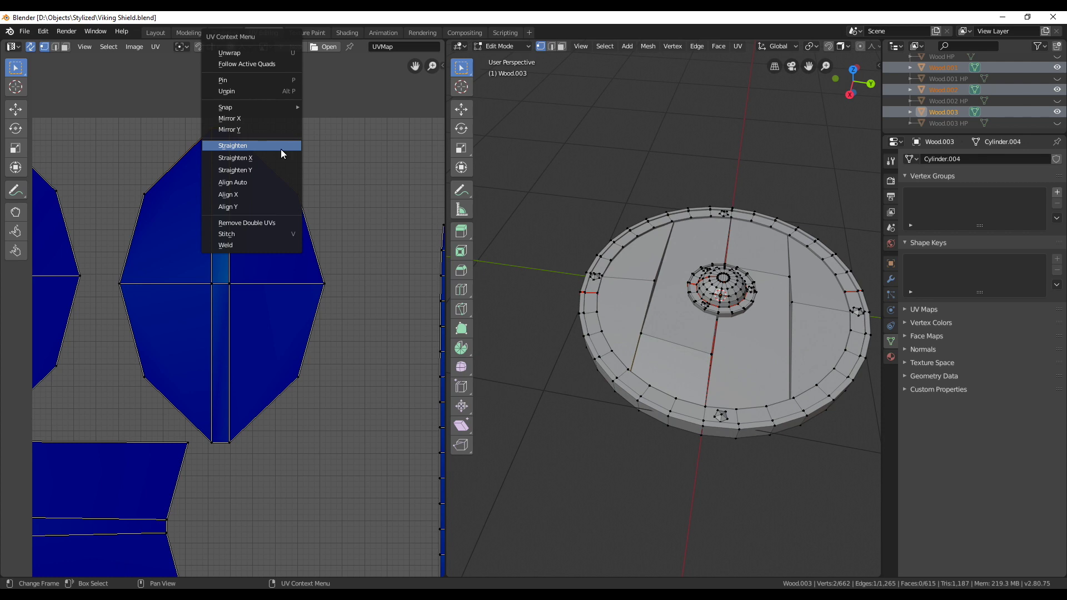
left_click(249, 204)
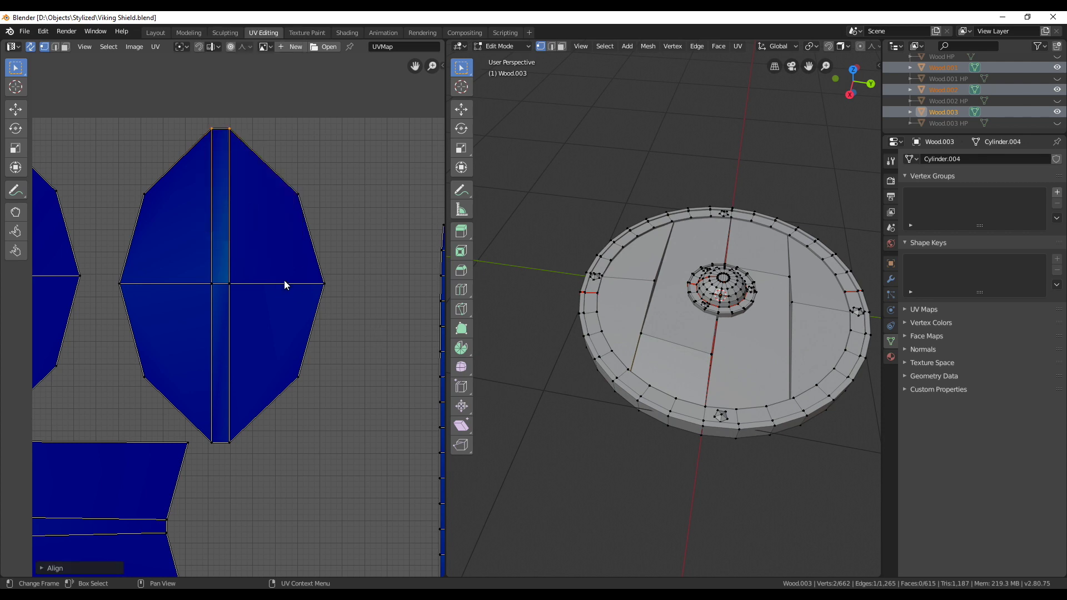
- In face selection, scale the whole second plank island down slightly and move it level beside the first one
scroll(284, 280, "down", 3)
left_click(133, 92)
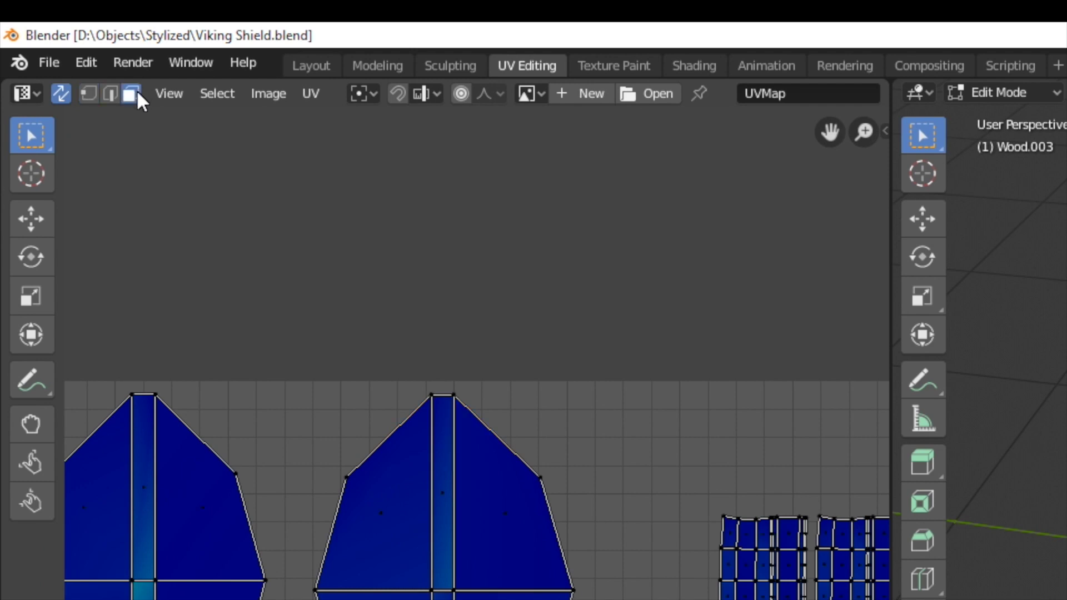
key("l")
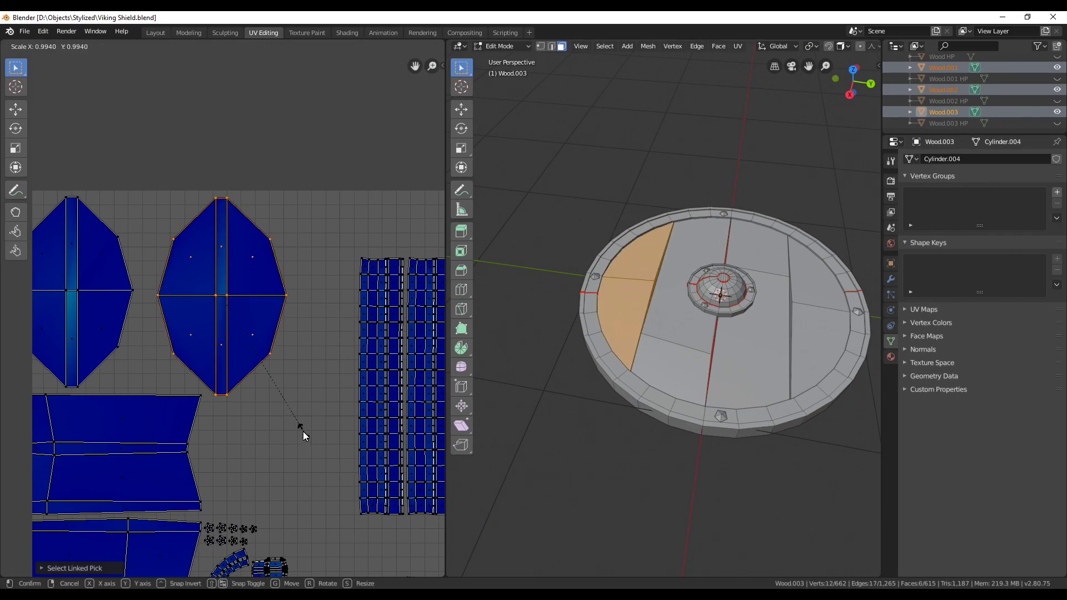
key("s")
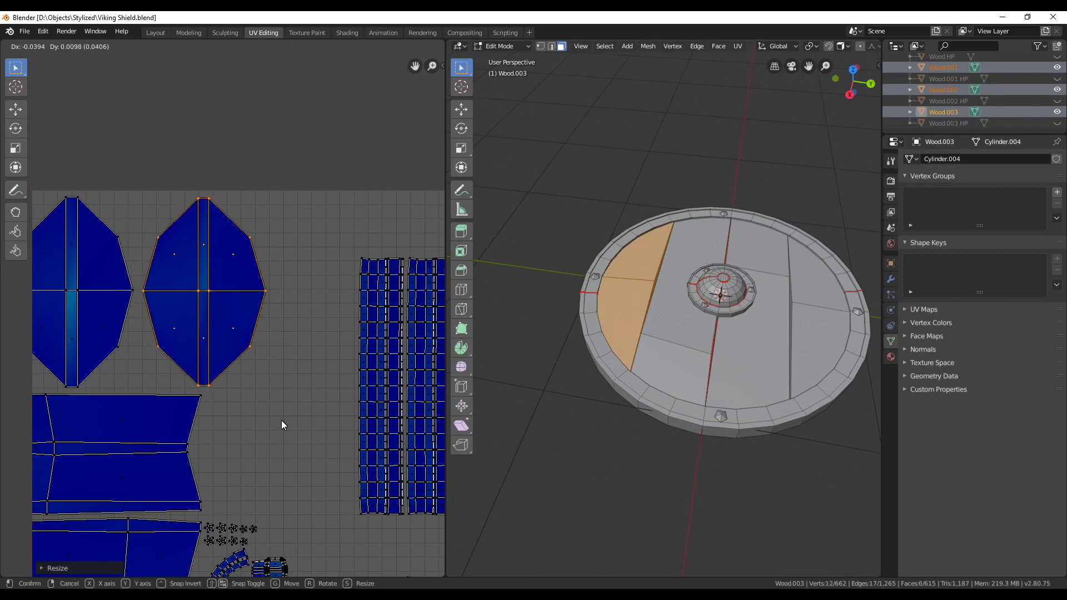
left_click(280, 419)
key("alt+a")
scroll(298, 424, "down", 2)
scroll(291, 426, "up", 2)
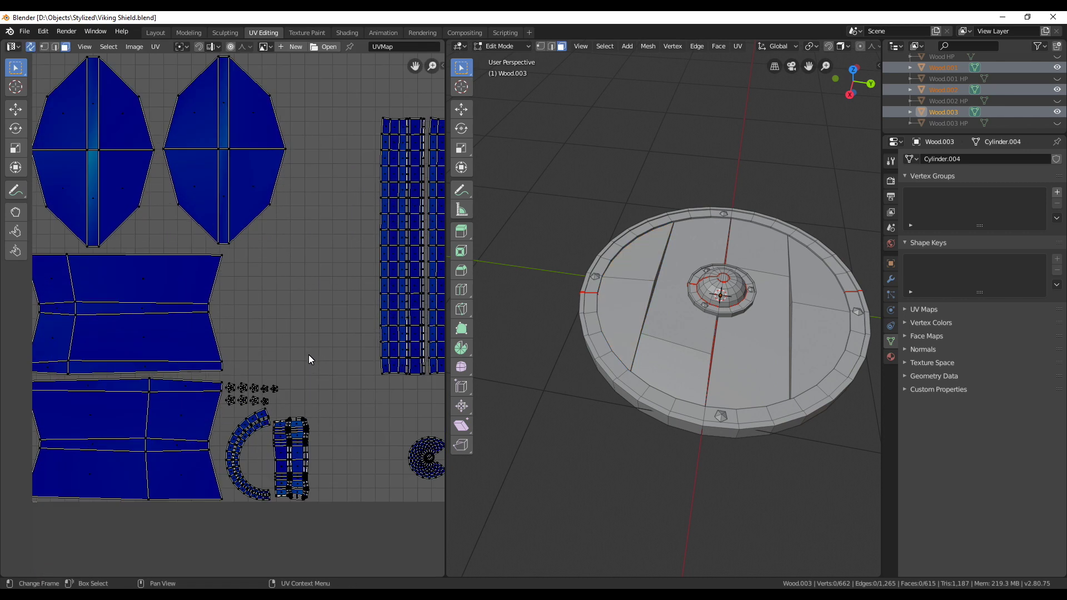
scroll(230, 322, "down", 1)
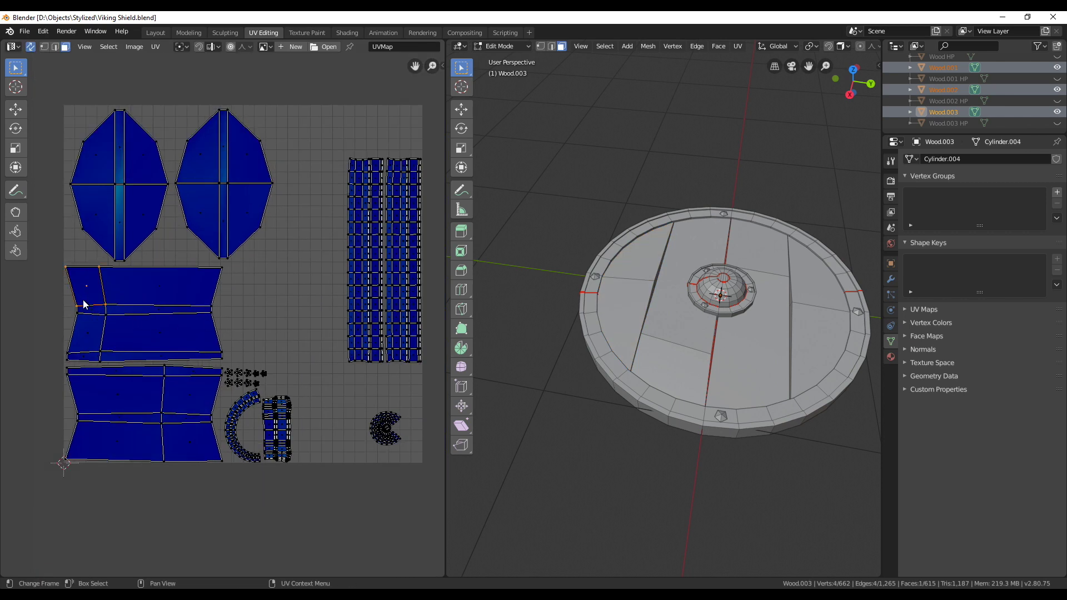
left_click(88, 327)
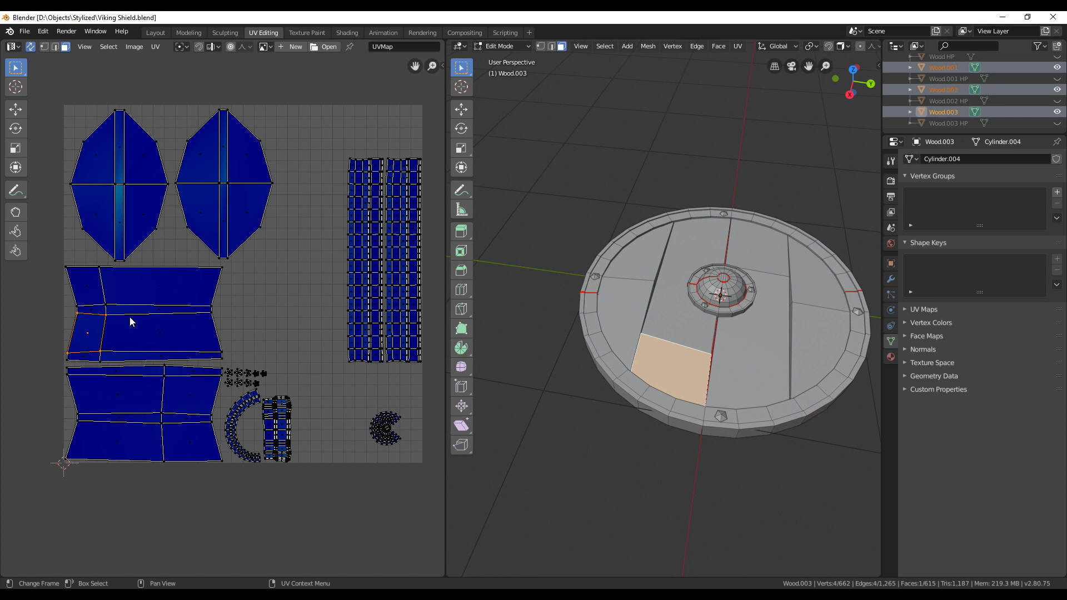
left_click(201, 150)
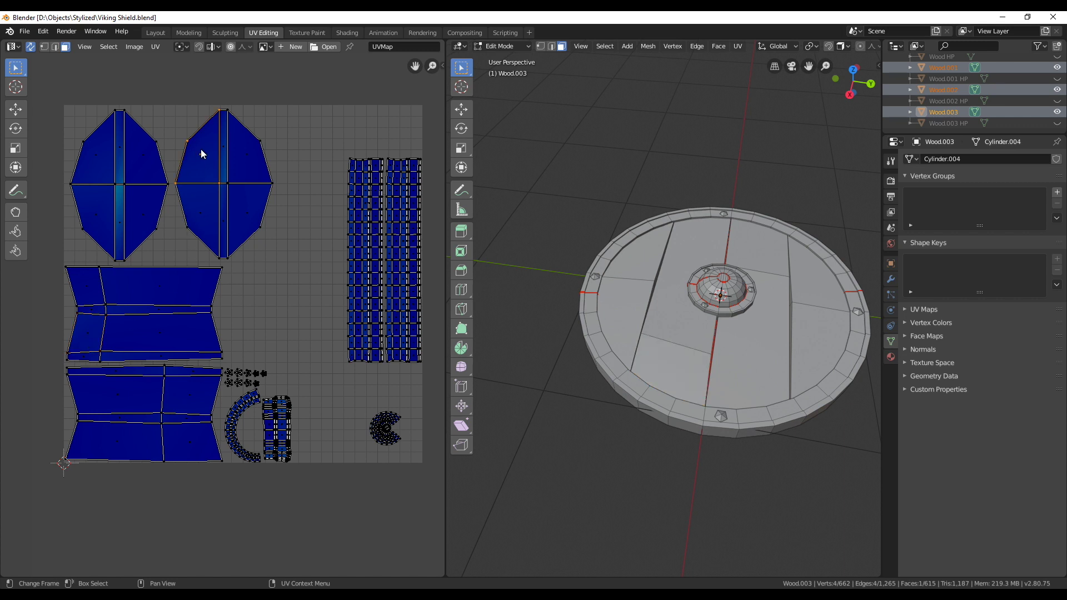
left_click(92, 152)
left_click_drag(95, 131, 277, 155)
left_click_drag(46, 94, 275, 179)
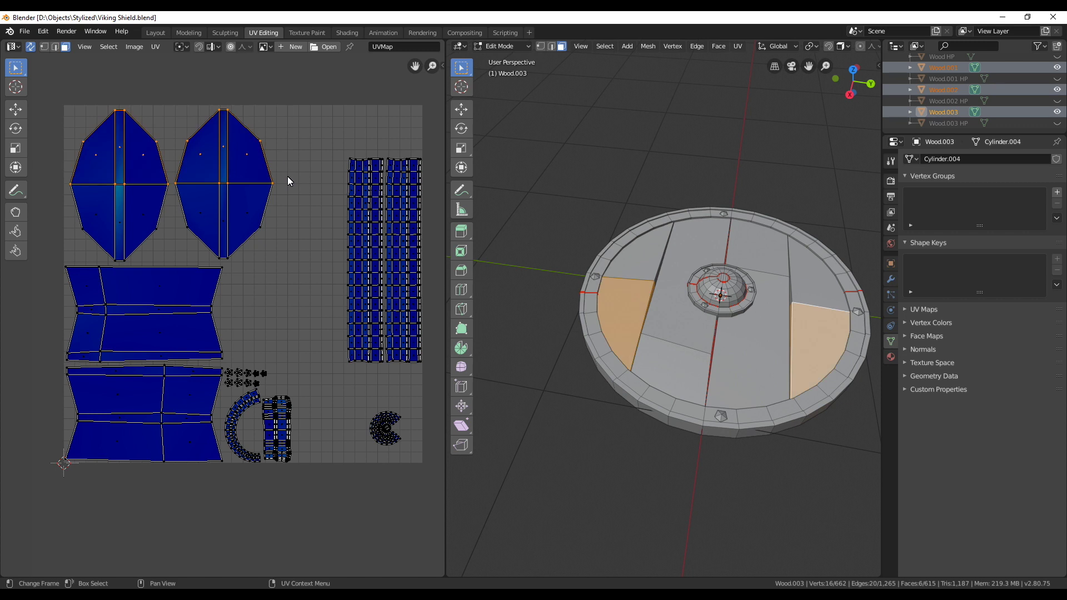
left_click_drag(51, 254, 101, 373)
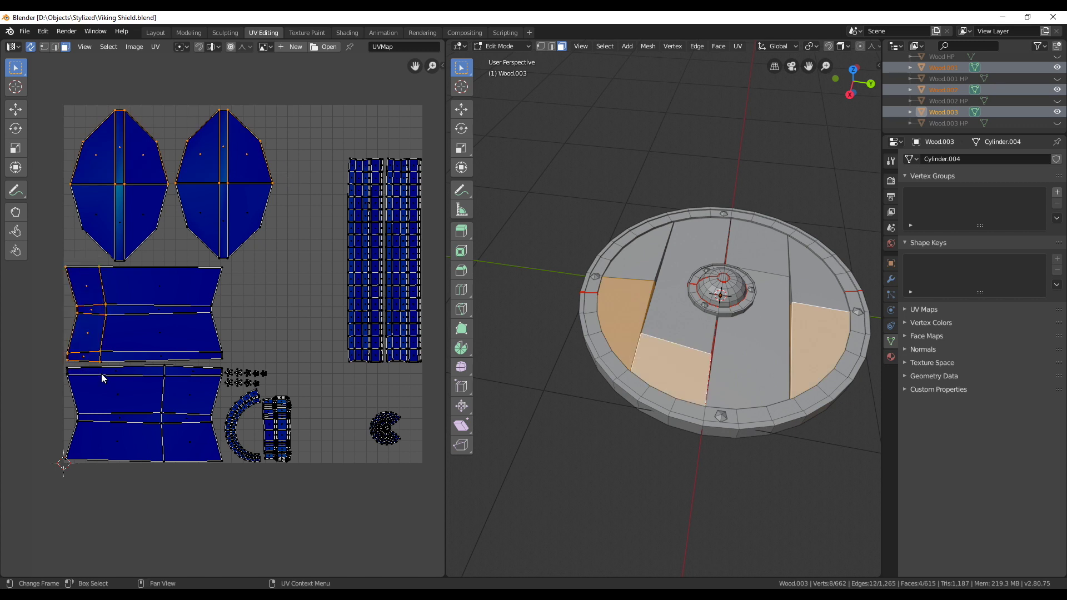
key("alt+a")
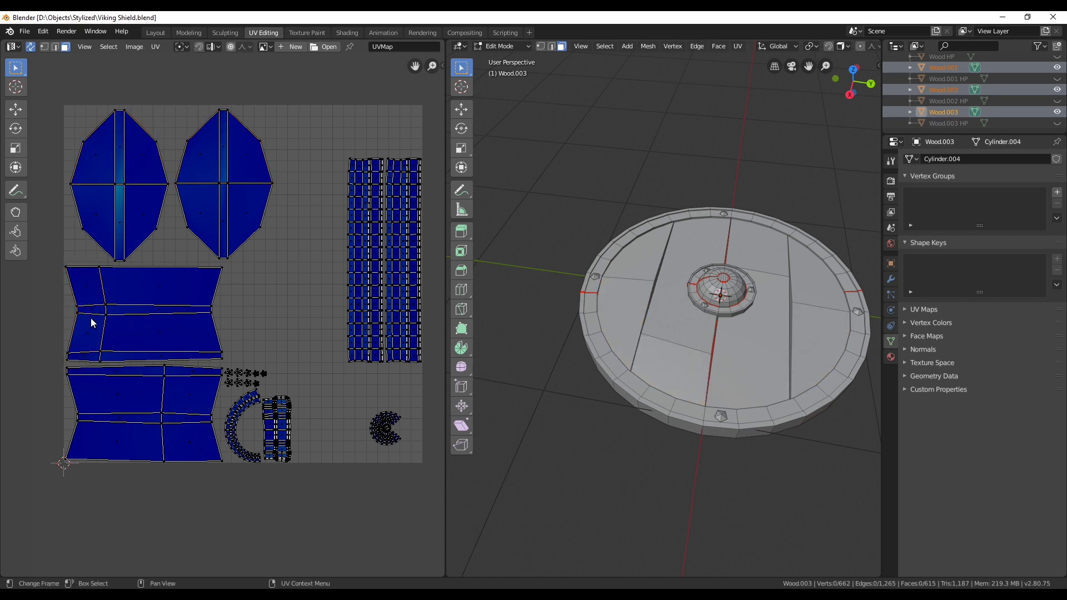
- Rotate the whole upper rectangular plank island about 90 degrees so it stands upright, and move it below the first oval plank island
key("l")
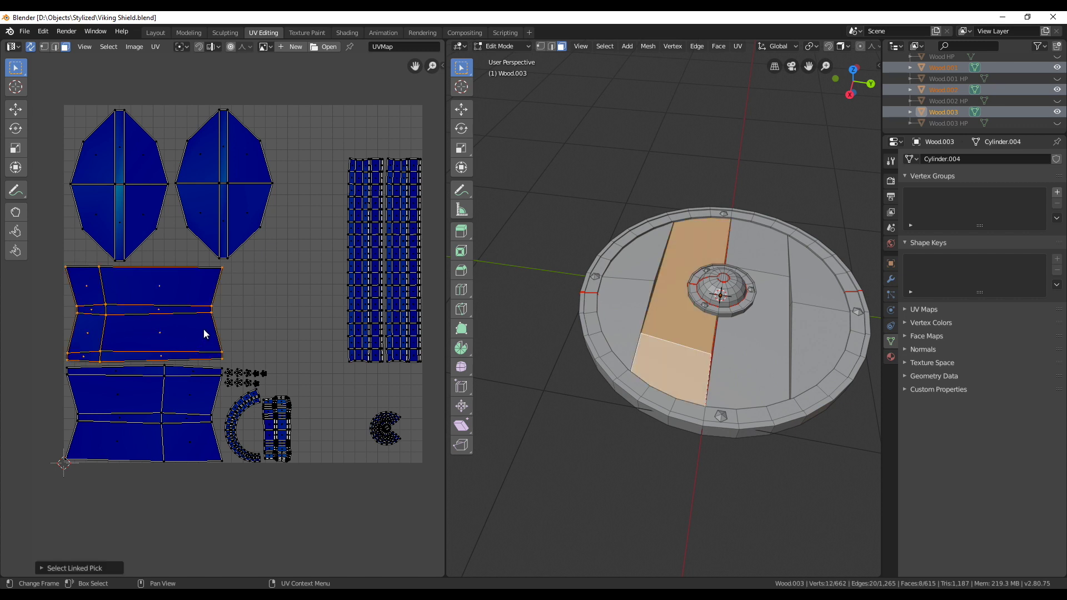
key("r")
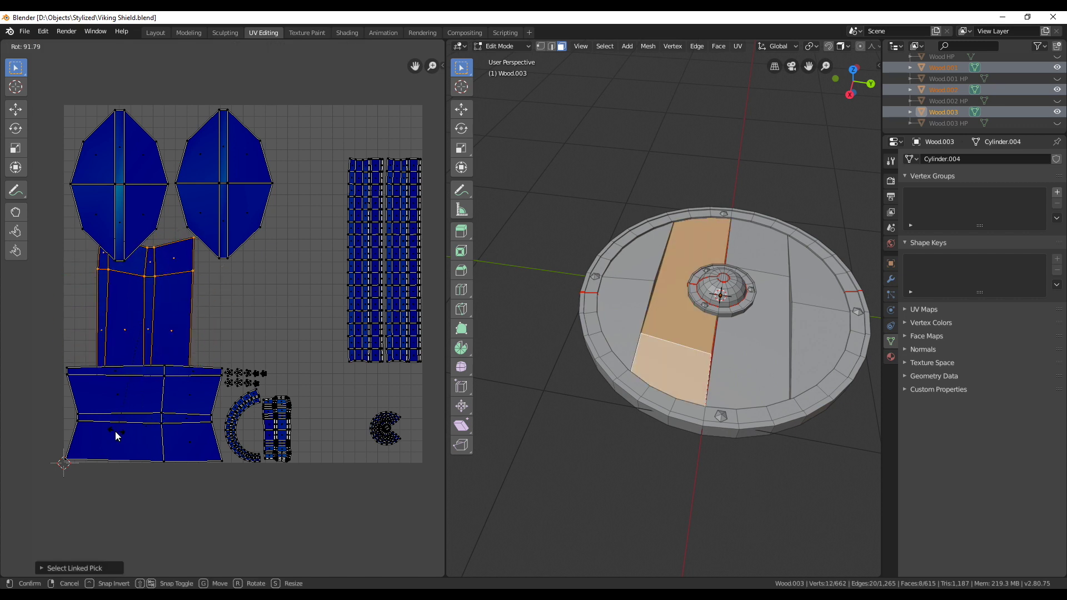
left_click(121, 425)
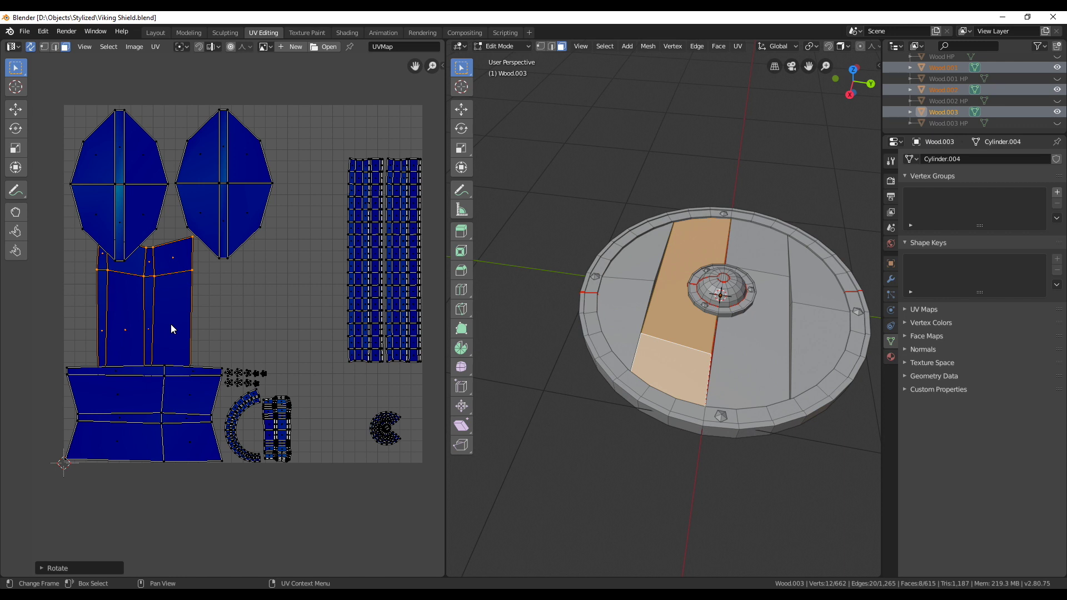
key("g")
left_click(153, 360)
key("alt+a")
- Move the small rivet islands above the round boss island, and the short grid strip island above the long rim strips
left_click_drag(219, 352, 271, 388)
key("g")
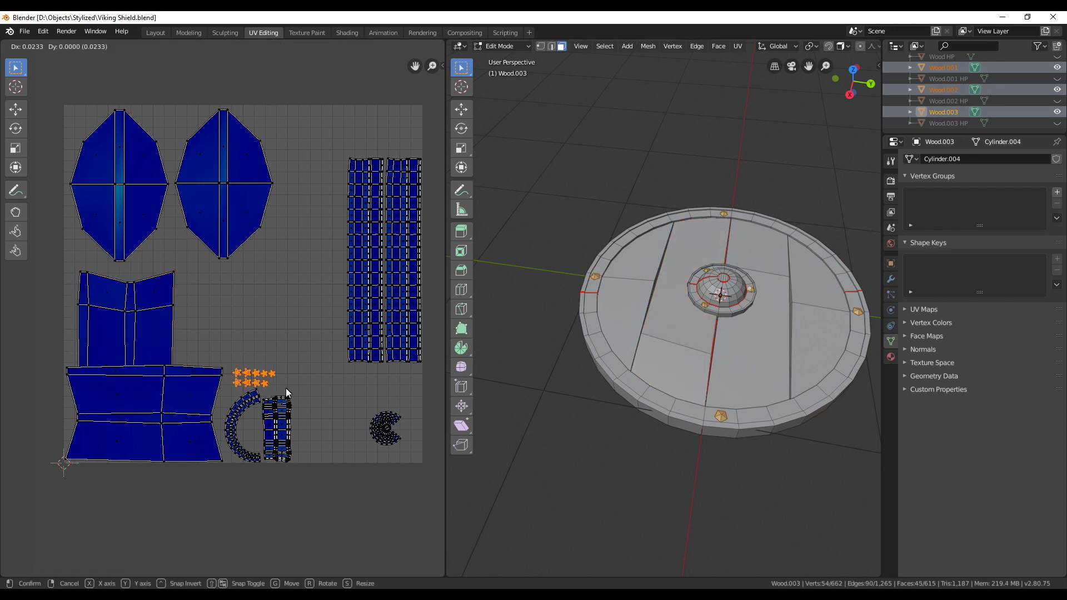
left_click(413, 399)
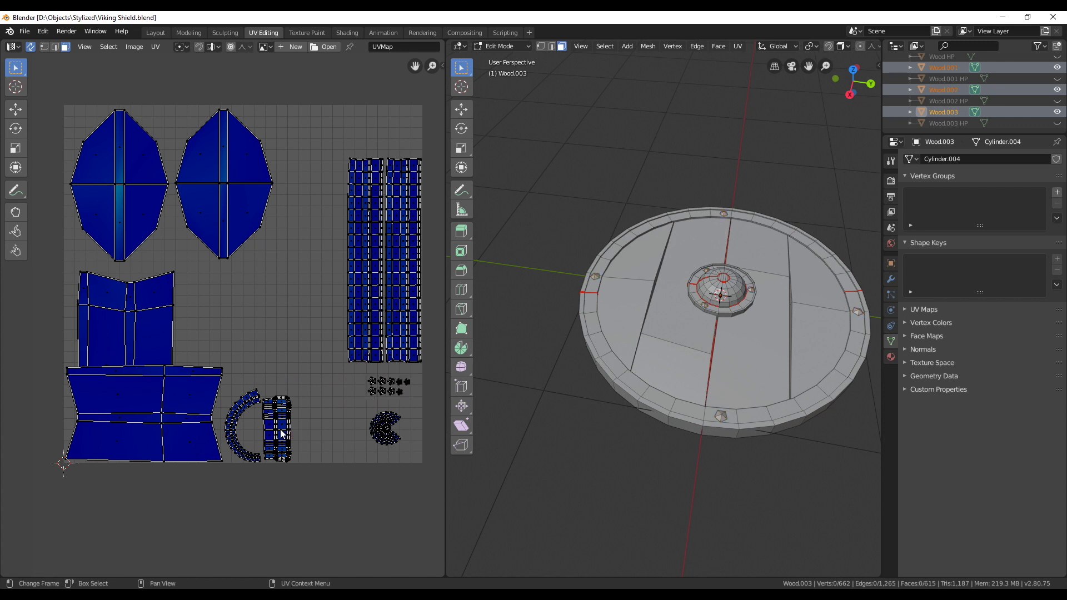
key("l")
key("g")
left_click(369, 142)
- Move the curved boss-ring island beside the rivet and round boss islands
left_click(248, 407)
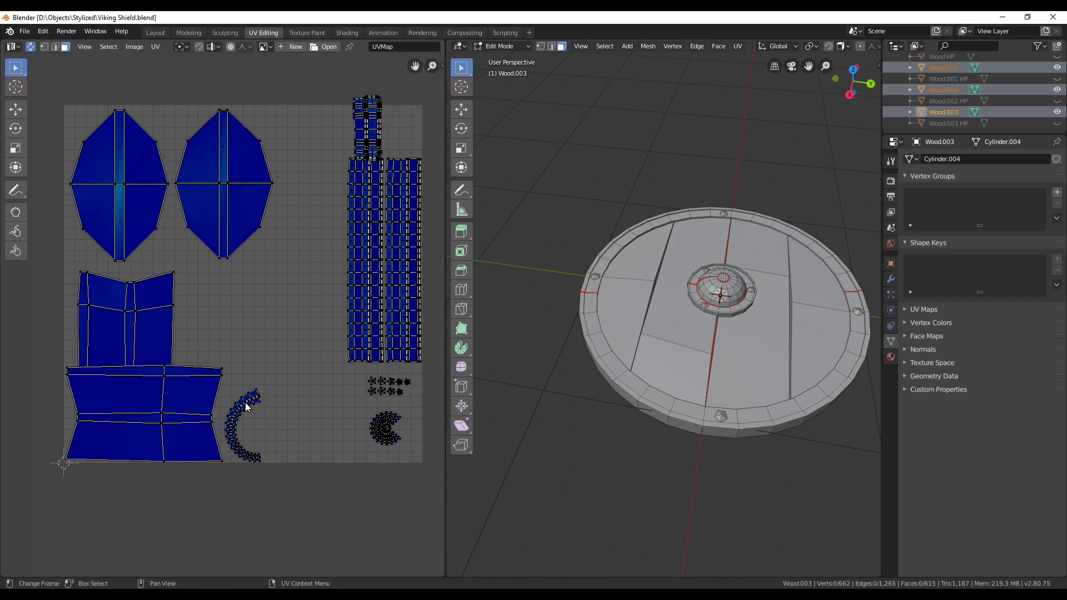
key("l")
key("g")
left_click(345, 387)
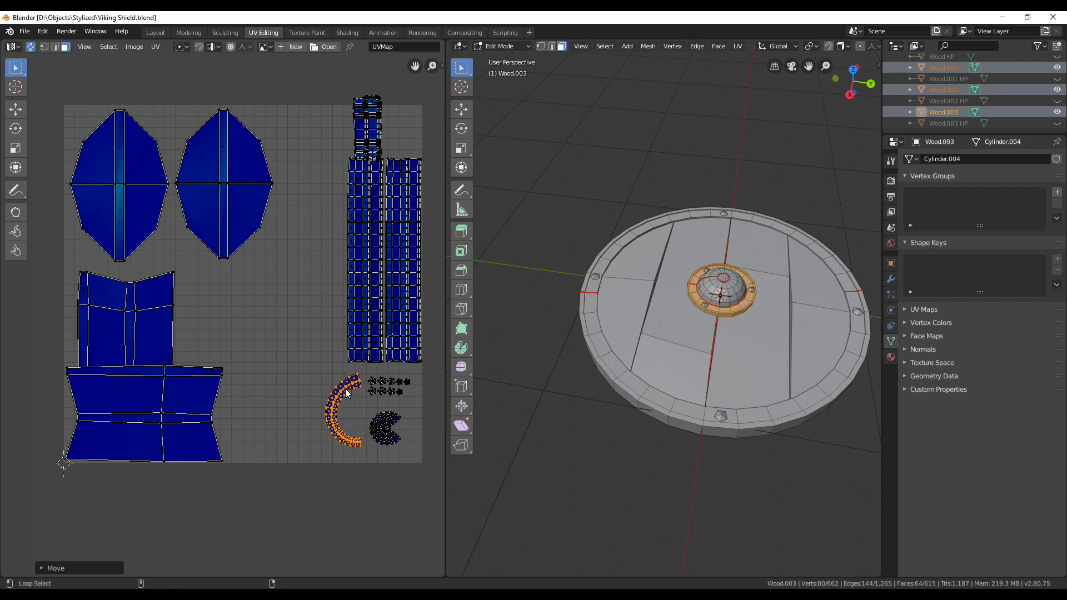
left_click(272, 396)
- Rotate the other rectangular plank island about 90 degrees so it stands upright, and place it beside the third plank island
key("l")
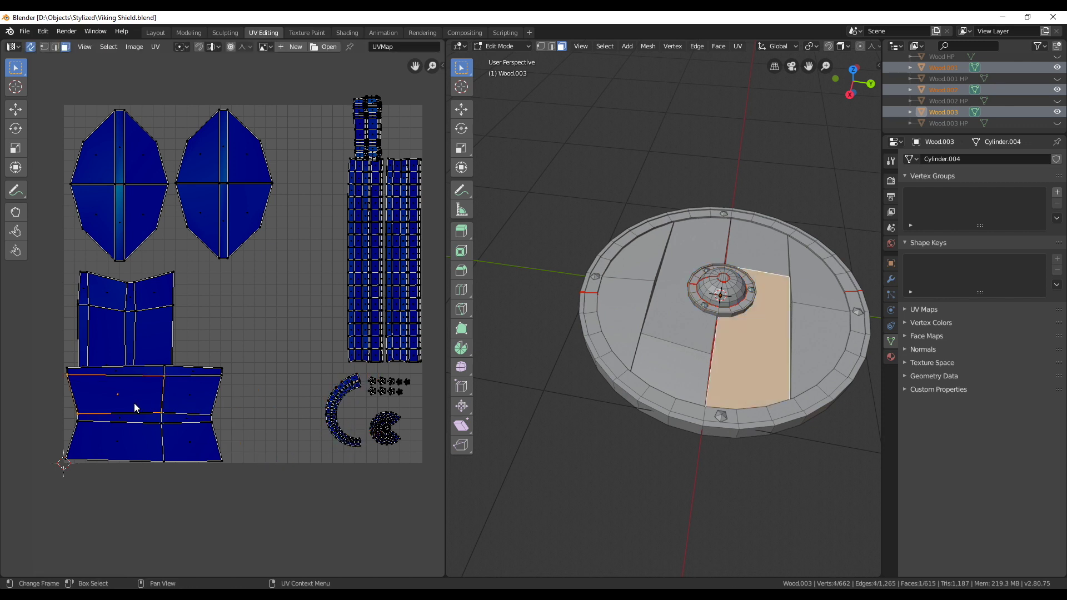
key("alt+a")
key("l")
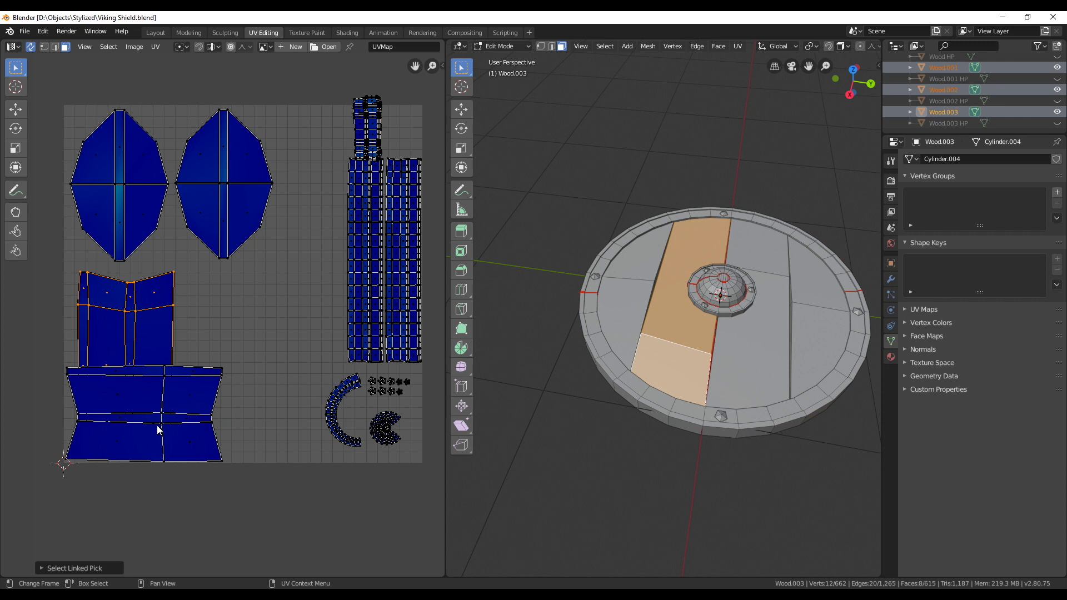
key("alt+a")
key("l")
key("r")
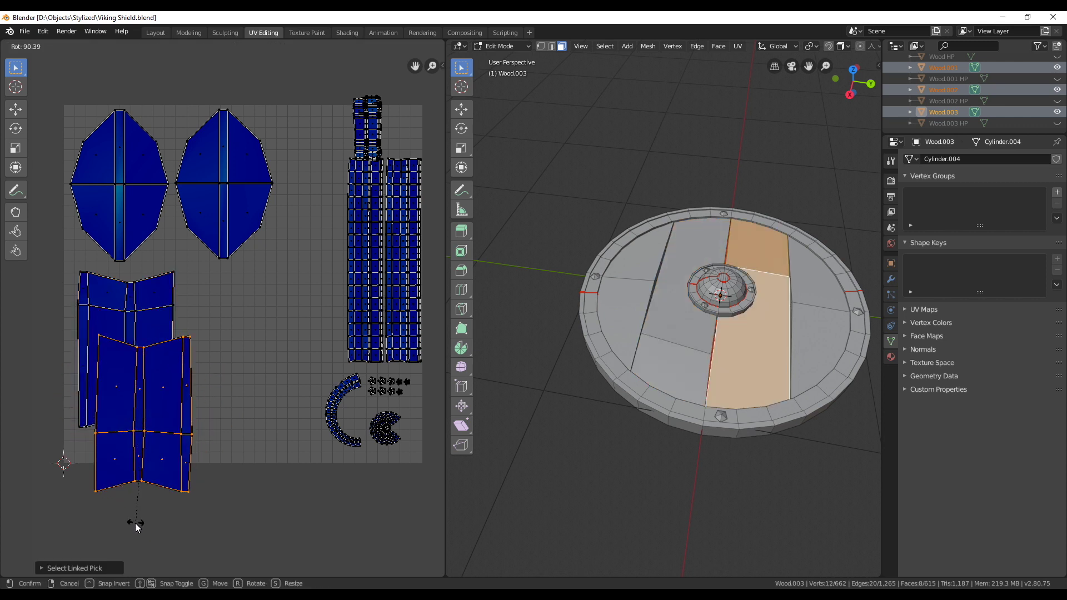
left_click(138, 522)
key("g")
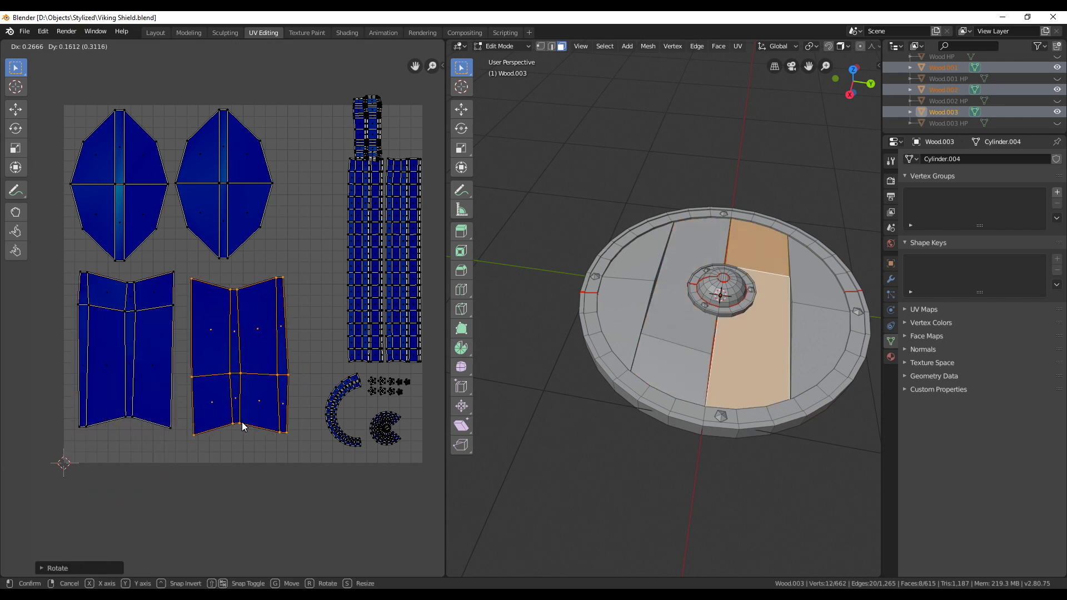
left_click(232, 431)
- Try to align the third plank island's right edge vertices on X in vertex selection, and undo the result
scroll(192, 411, "up", 2)
middle_click_drag(192, 411, 307, 378)
left_click_drag(259, 194, 280, 507)
right_click(270, 471)
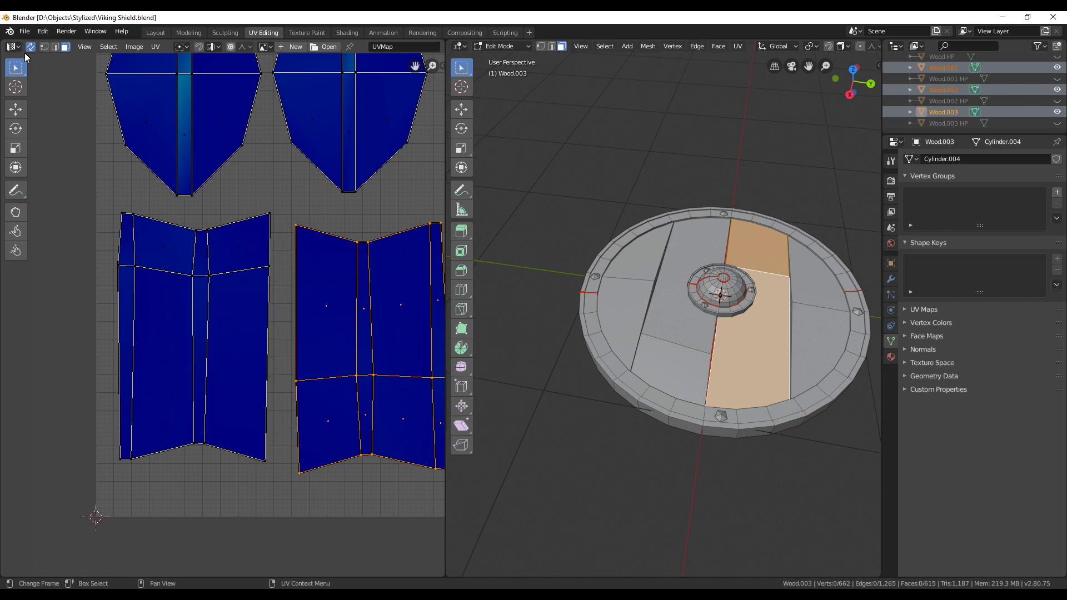
left_click(44, 47)
left_click_drag(230, 195, 290, 453)
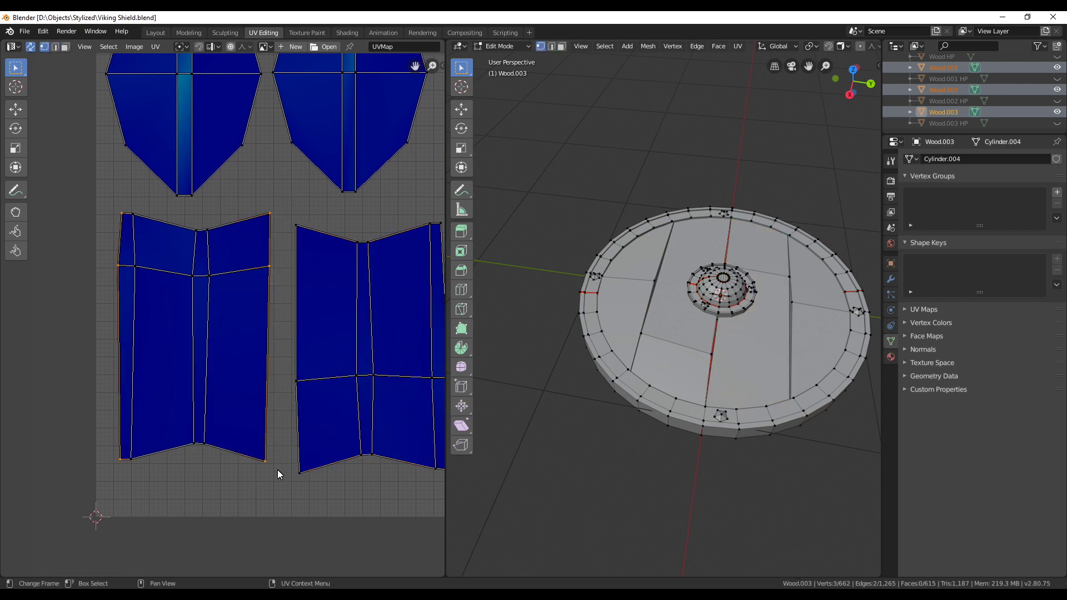
right_click(278, 474)
left_click(274, 458)
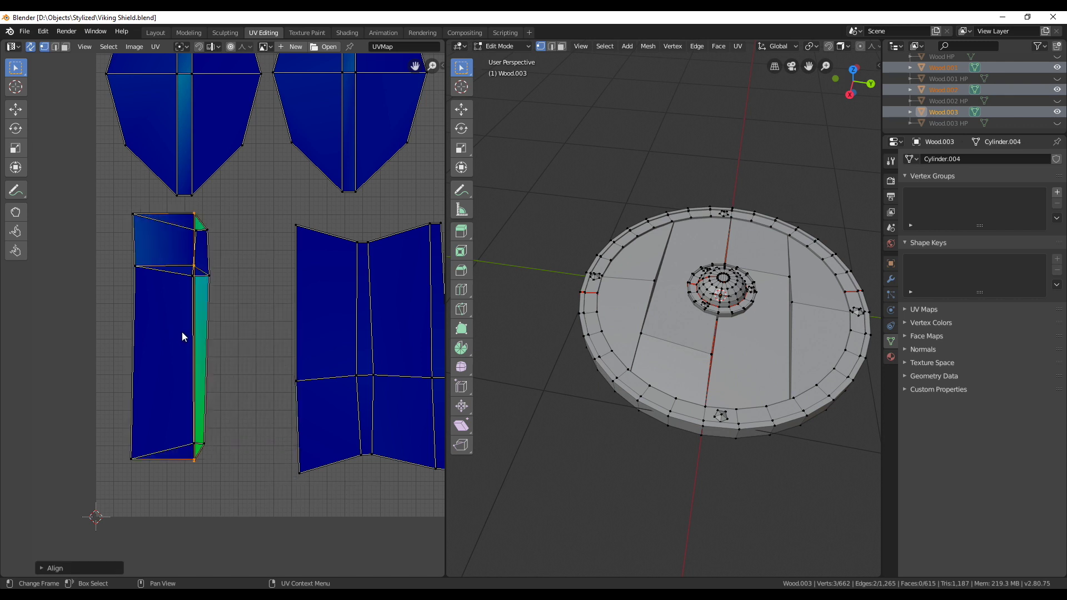
key("ctrl+z")
- Align the vertices of each of the third plank island's two lengthwise centre lines on X
left_click_drag(247, 192, 286, 480)
left_click(271, 468)
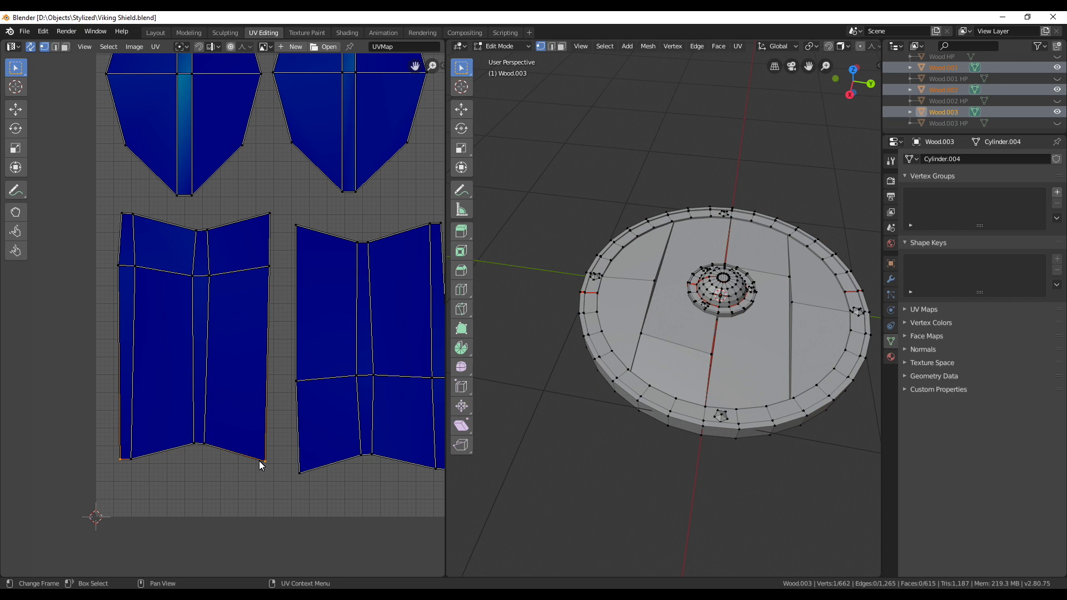
left_click_drag(171, 219, 197, 459)
right_click(198, 458)
left_click(197, 459)
left_click_drag(195, 215, 222, 457)
right_click(208, 472)
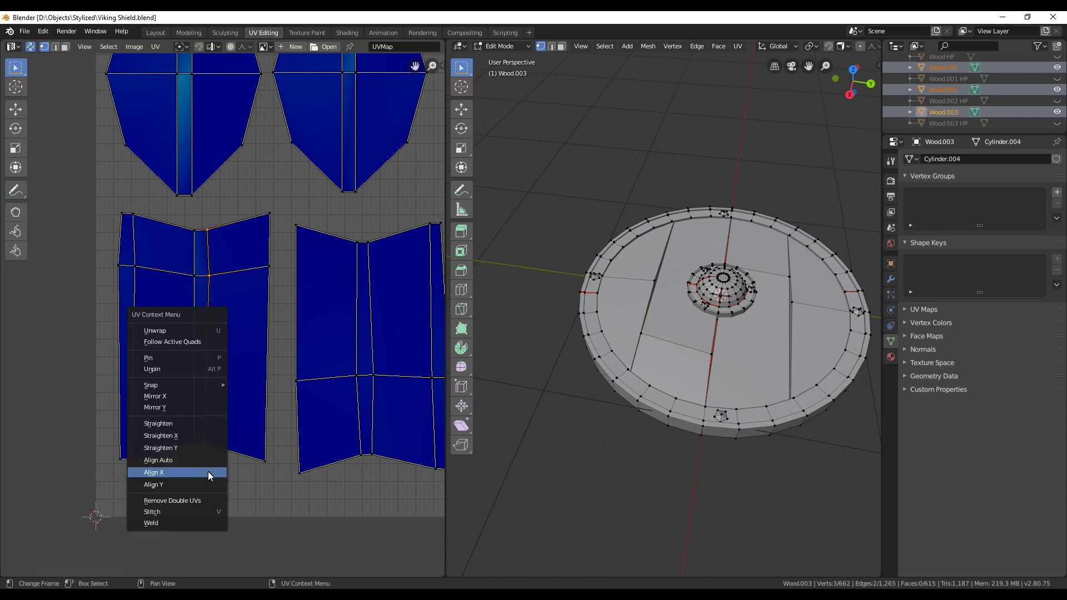
left_click(207, 471)
- Turn off UV sync selection and select the entire mesh so all UV islands are available for editing
left_click(34, 46)
left_click(35, 45)
key("a")
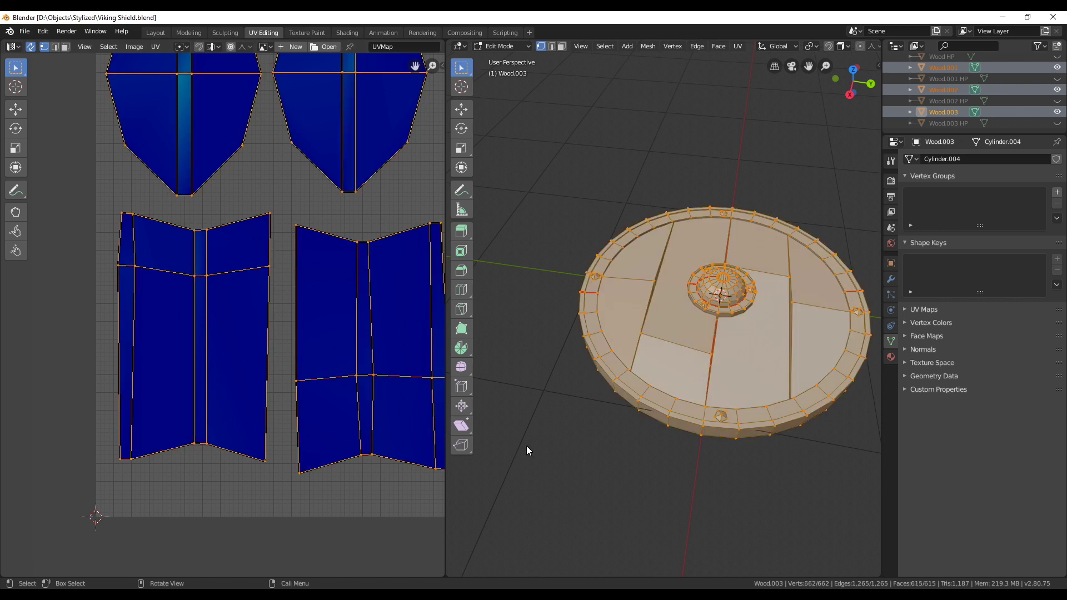
left_click(229, 485)
left_click_drag(196, 222, 234, 454)
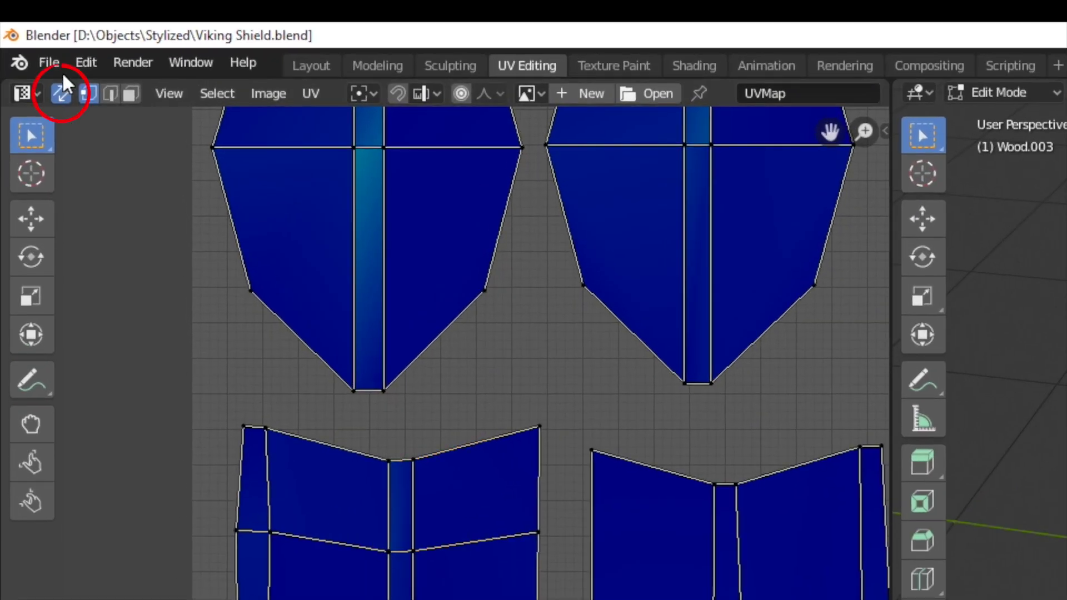
left_click(31, 46)
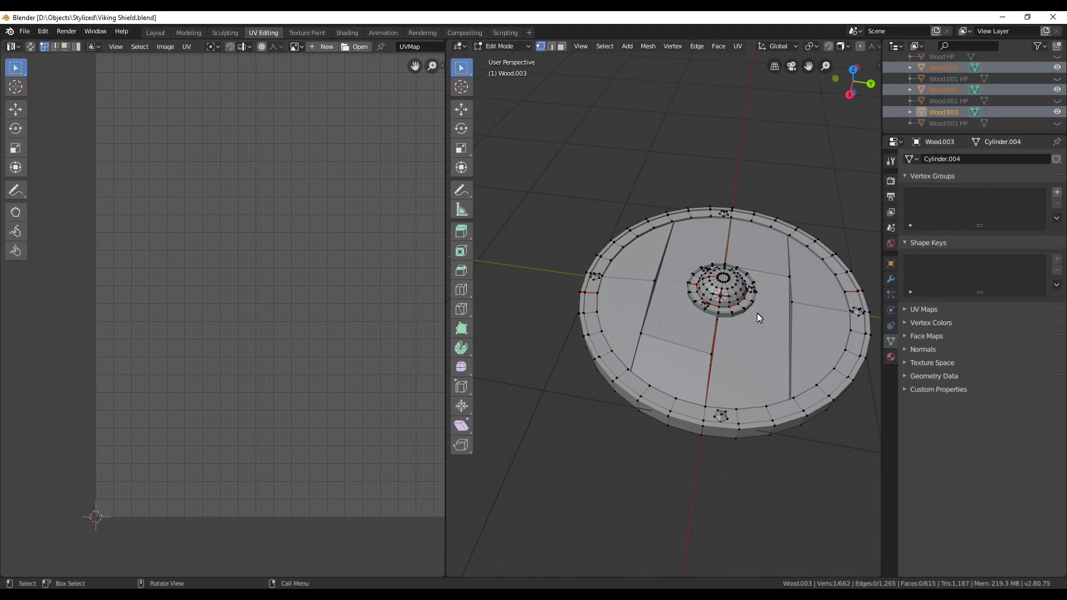
key("a")
- Align the third plank island's right edge, left edge and the line just inside the left edge on X, each separately
left_click_drag(235, 195, 282, 484)
right_click(272, 478)
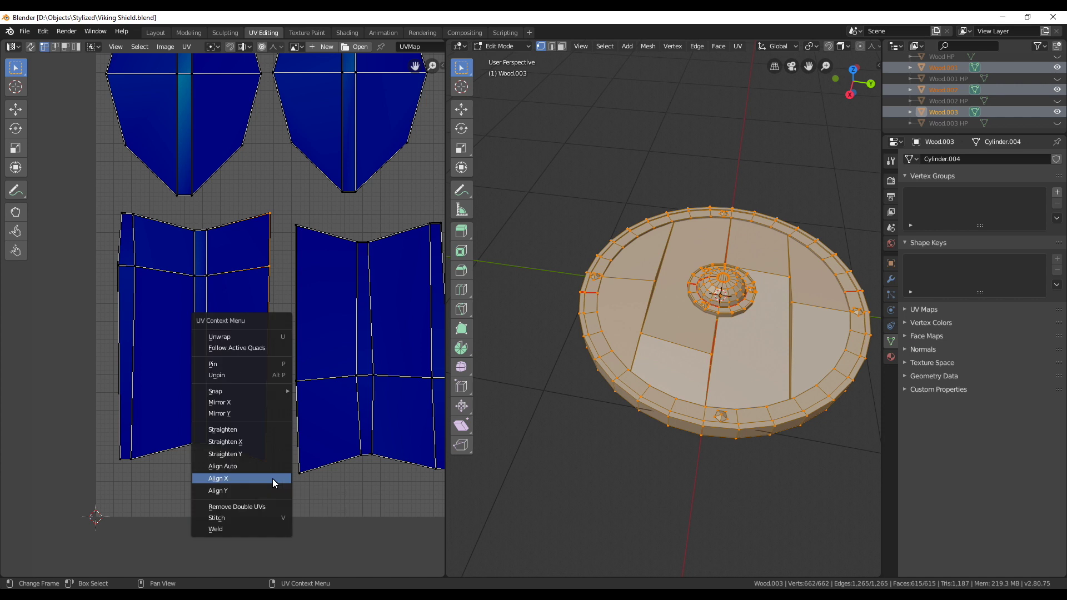
left_click(272, 479)
left_click_drag(95, 177, 126, 489)
right_click(164, 478)
left_click(164, 477)
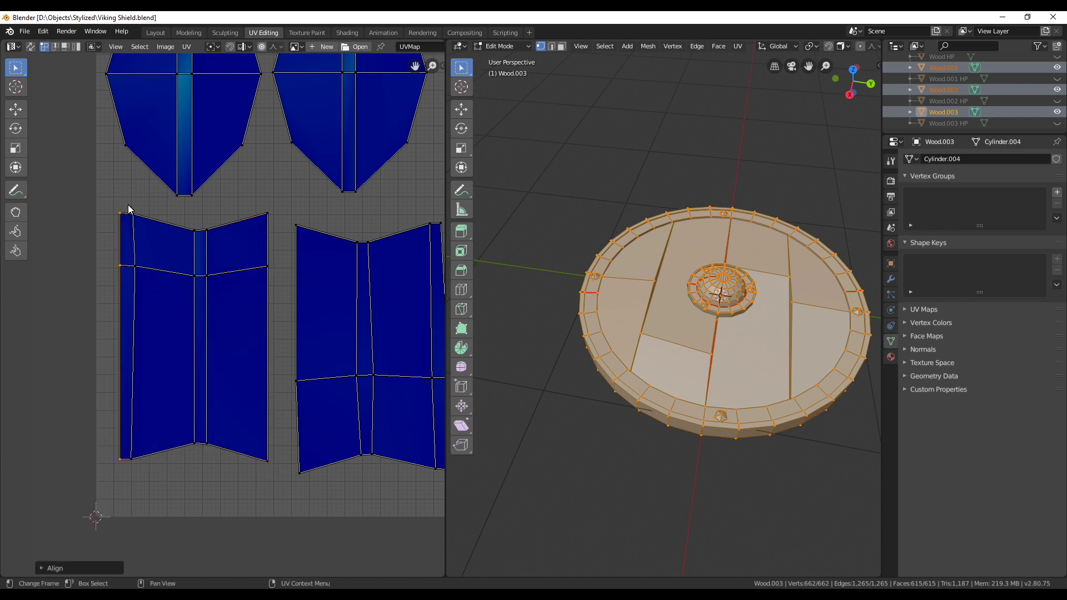
left_click_drag(122, 199, 154, 479)
right_click(153, 479)
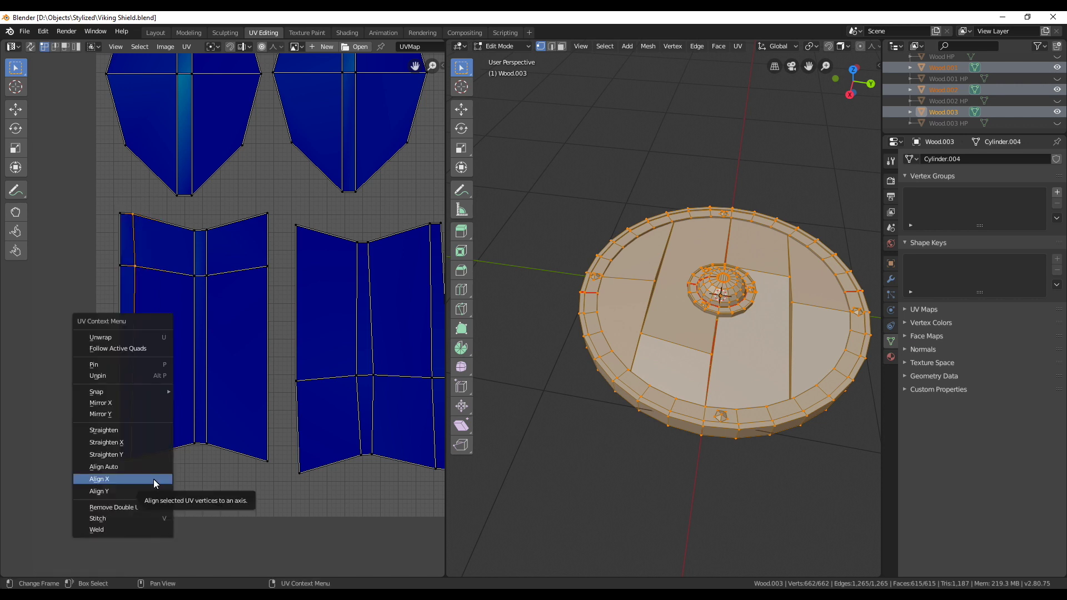
left_click(153, 479)
- Align the third plank island's bottom, middle and top crosswise vertex rows on Y, each separately
left_click_drag(95, 423, 273, 495)
right_click(273, 496)
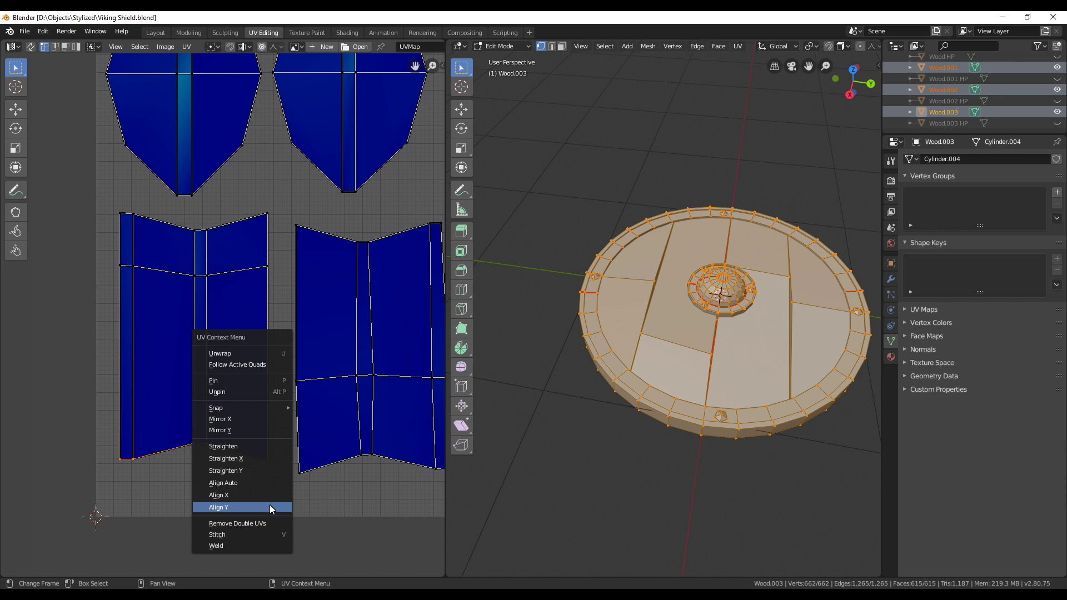
left_click(268, 507)
left_click_drag(89, 257, 273, 281)
right_click(279, 285)
left_click(280, 286)
left_click_drag(88, 183, 280, 239)
right_click(282, 239)
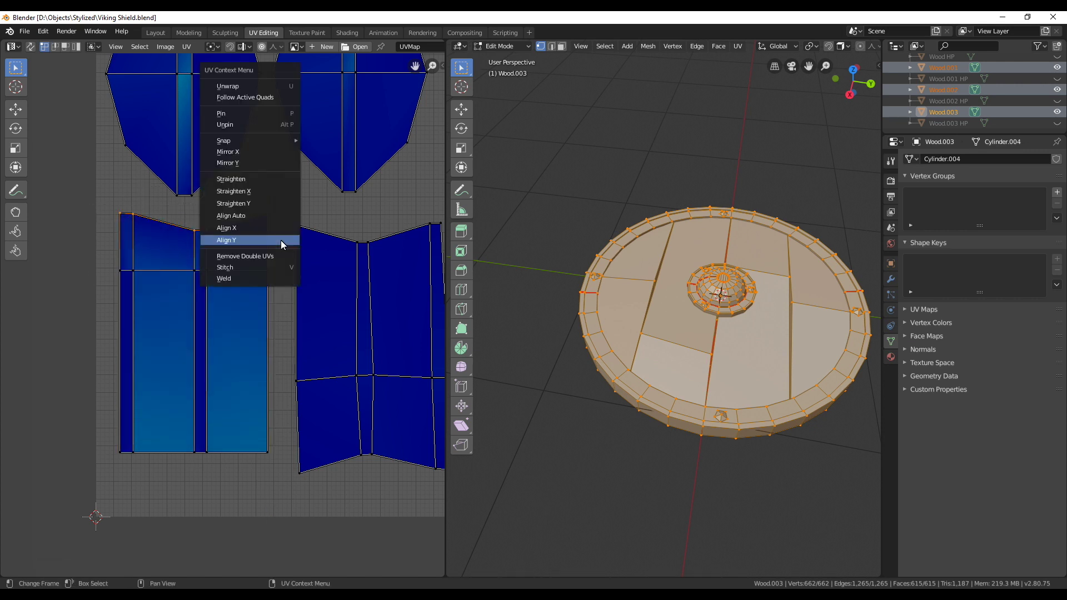
left_click(281, 240)
- In island selection, move the straightened third plank island down toward the lower border of the UV space
left_click(76, 47)
left_click(185, 307)
key("g")
left_click(194, 371)
middle_click_drag(195, 366, 41, 363)
- In vertex selection, straighten the fourth plank island's lengthwise edge and centre lines by aligning each on X
left_click(44, 46)
left_click_drag(120, 205, 155, 482)
right_click(156, 482)
left_click(156, 472)
left_click_drag(169, 210, 211, 463)
right_click(211, 462)
left_click(211, 462)
left_click_drag(212, 228, 236, 468)
right_click(236, 468)
left_click(236, 468)
left_click_drag(260, 202, 321, 475)
- Align the fourth plank island's top, middle and bottom crosswise vertex rows on Y, each separately
left_click_drag(131, 206, 331, 267)
right_click(333, 267)
left_click(332, 279)
left_click_drag(128, 354, 320, 388)
right_click(320, 388)
left_click(320, 388)
left_click_drag(127, 433, 305, 489)
right_click(326, 206)
left_click(326, 204)
- In island selection, place the third and fourth plank islands level side by side in the UV space's lower left corner
scroll(289, 222, "down", 3)
key("4")
key("l")
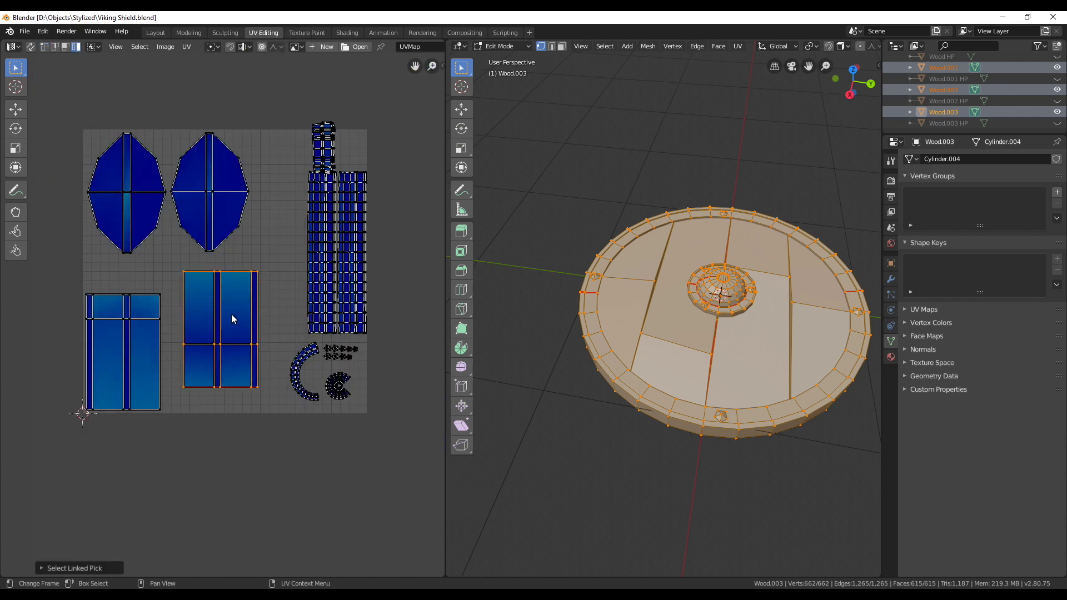
key("g")
left_click(213, 335)
key("alt+a")
left_click_drag(67, 282, 167, 431)
key("g")
left_click(168, 428)
left_click_drag(195, 327, 277, 428)
key("g")
left_click(274, 426)
- Move both oval plank islands down together so they sit just above the two rectangular plank islands
scroll(262, 314, "up", 1)
scroll(244, 311, "down", 1)
left_click_drag(72, 118, 280, 260)
key("g")
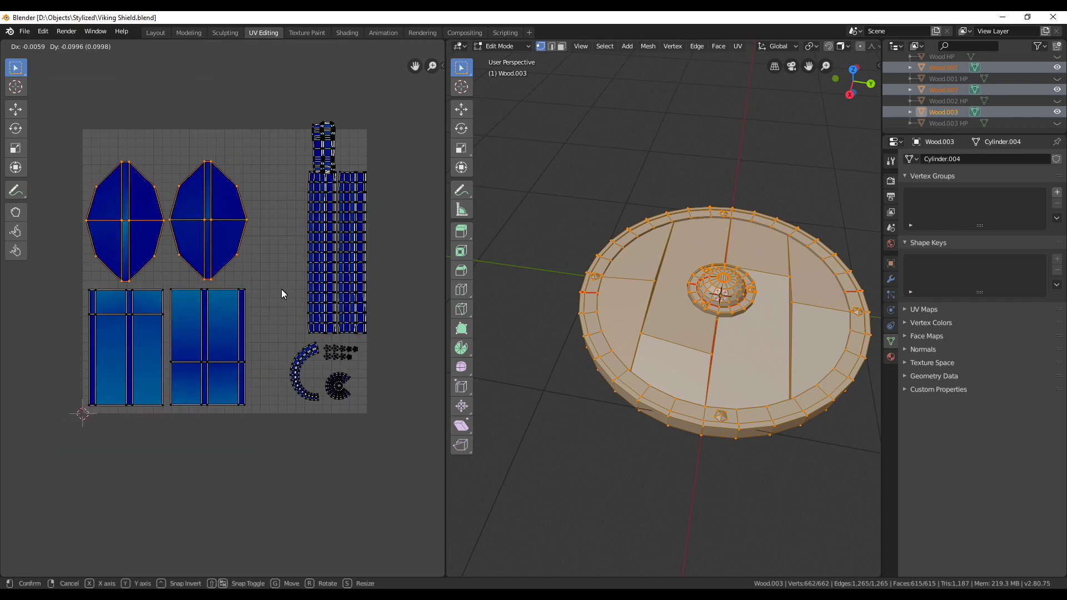
left_click(281, 289)
- Rotate the small strip island above the long rim strips by 90° and place it above the two oval plank islands
left_click_drag(268, 97, 324, 148)
type("l")
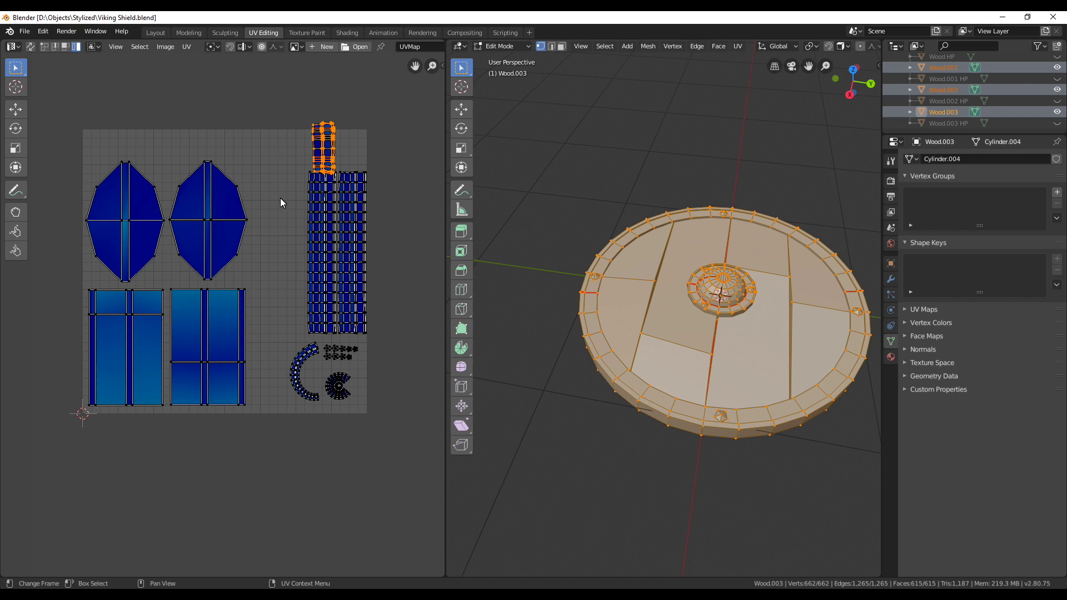
type("r890")
key("Escape")
type("r90")
key("Return")
key("g")
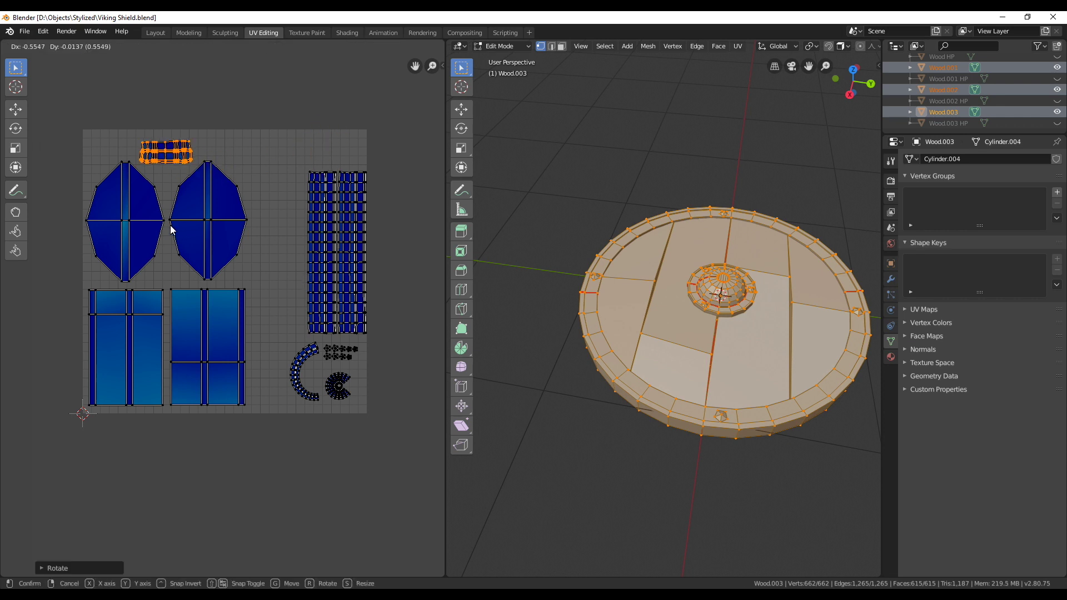
left_click(170, 226)
left_click(281, 285)
- Move both long rim strip islands up into the UV space's upper right corner, level side by side with a gap between them
scroll(282, 286, "up", 1)
middle_click_drag(357, 268, 291, 297)
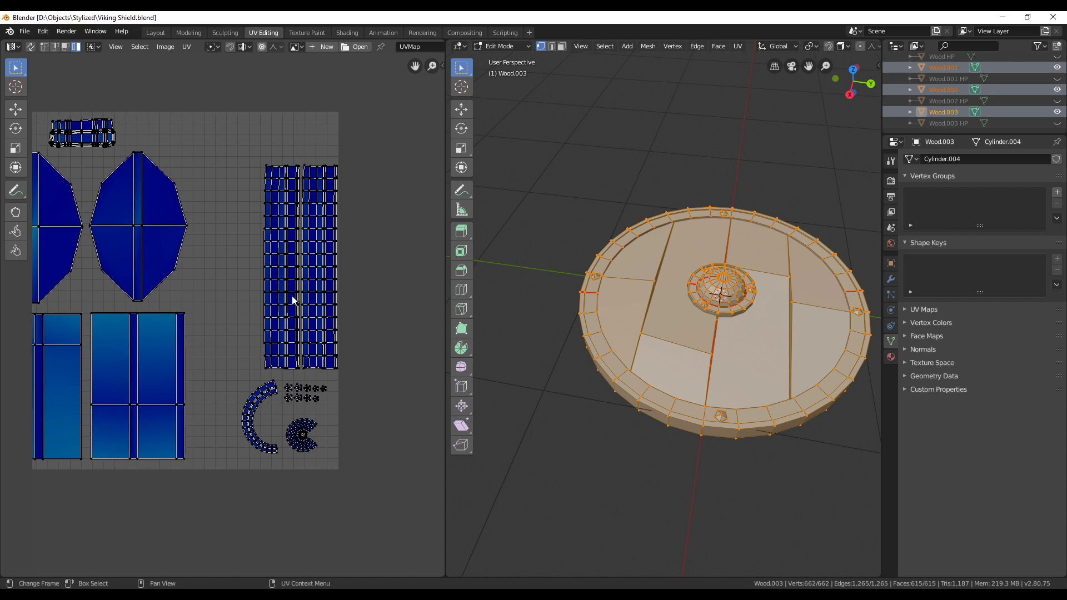
key("l")
key("g")
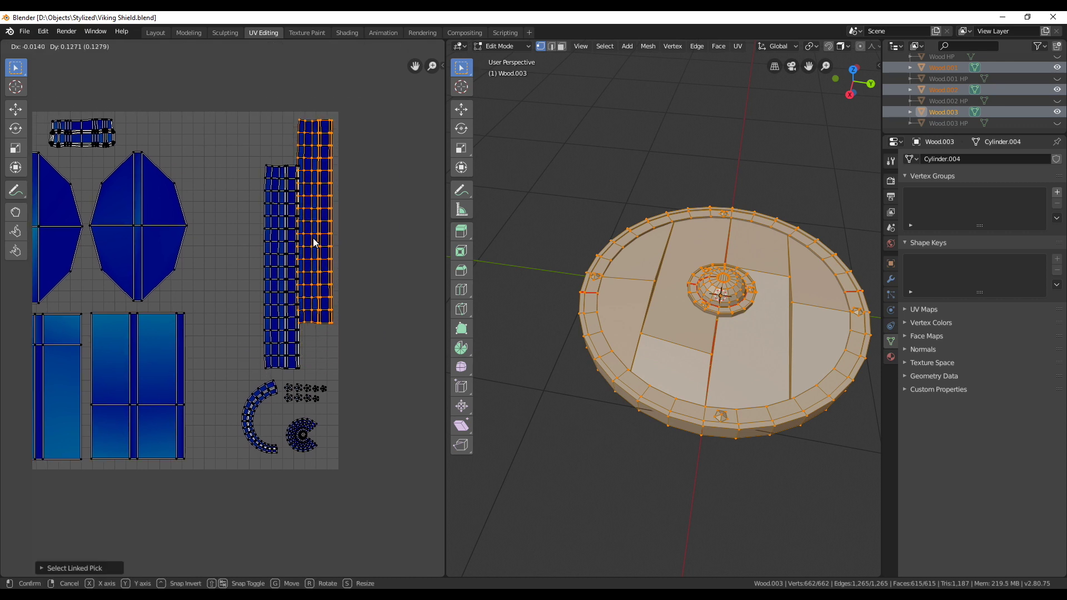
left_click(314, 234)
key("alt+a")
key("l")
key("g")
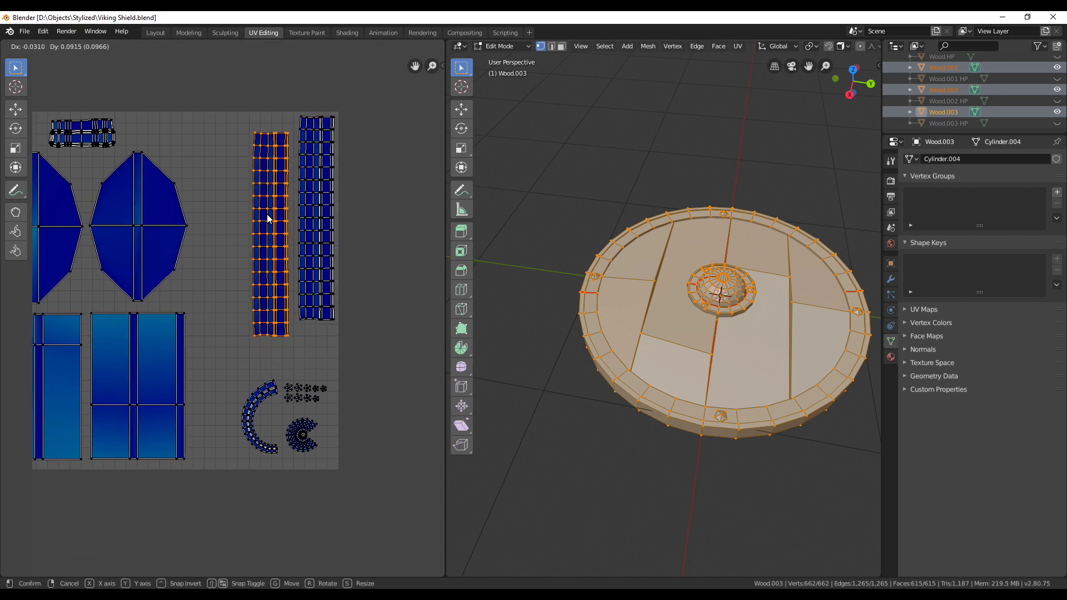
left_click(267, 204)
key("alt+a")
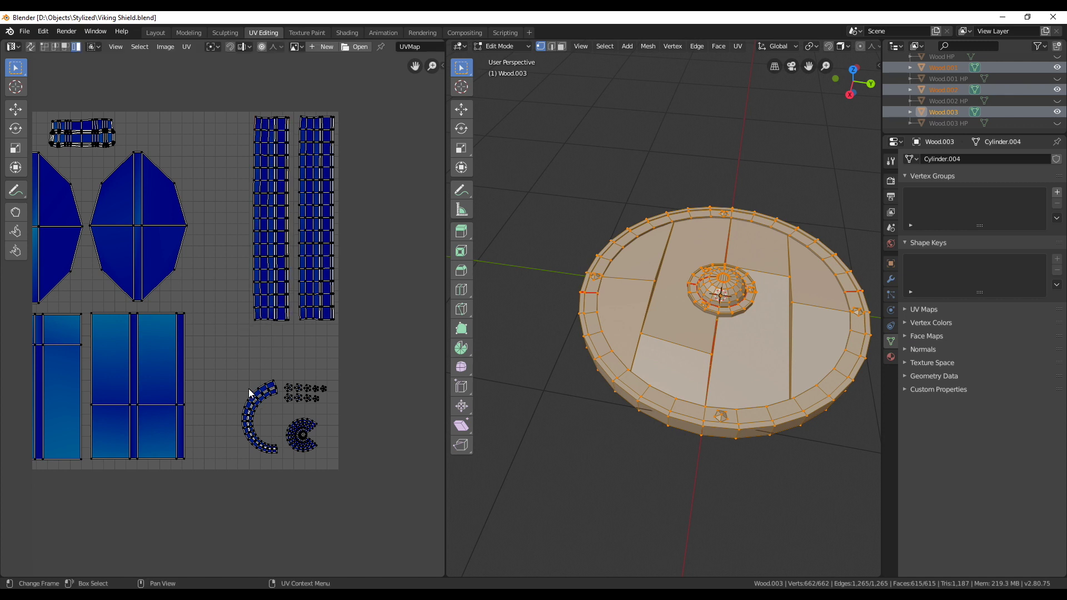
- Move the curved arc island down beside the right rectangular plank island, near the UV space's lower edge
scroll(293, 332, "up", 2)
key("l")
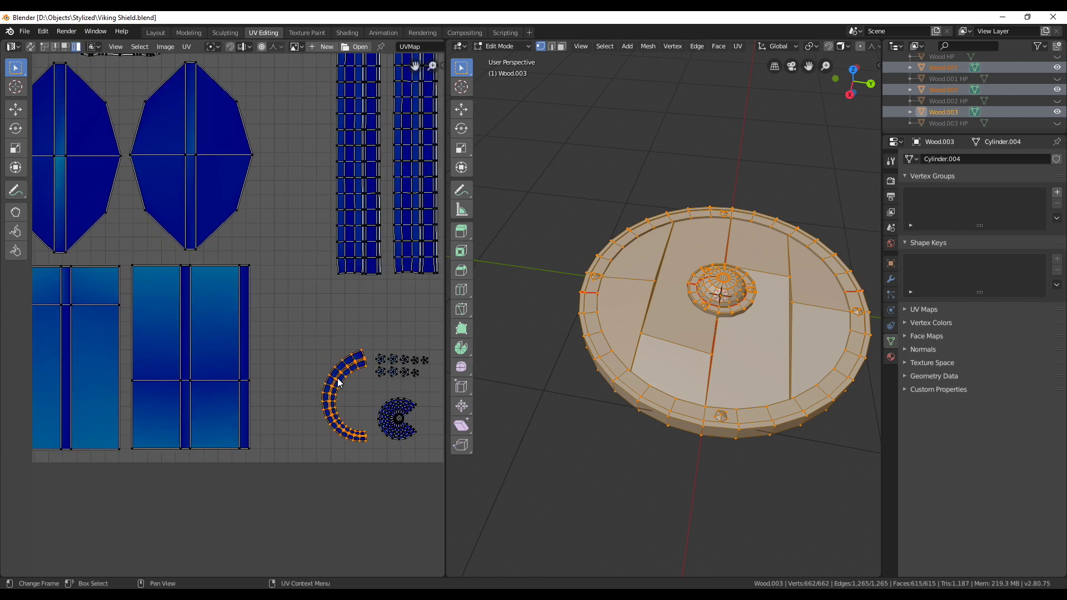
key("g")
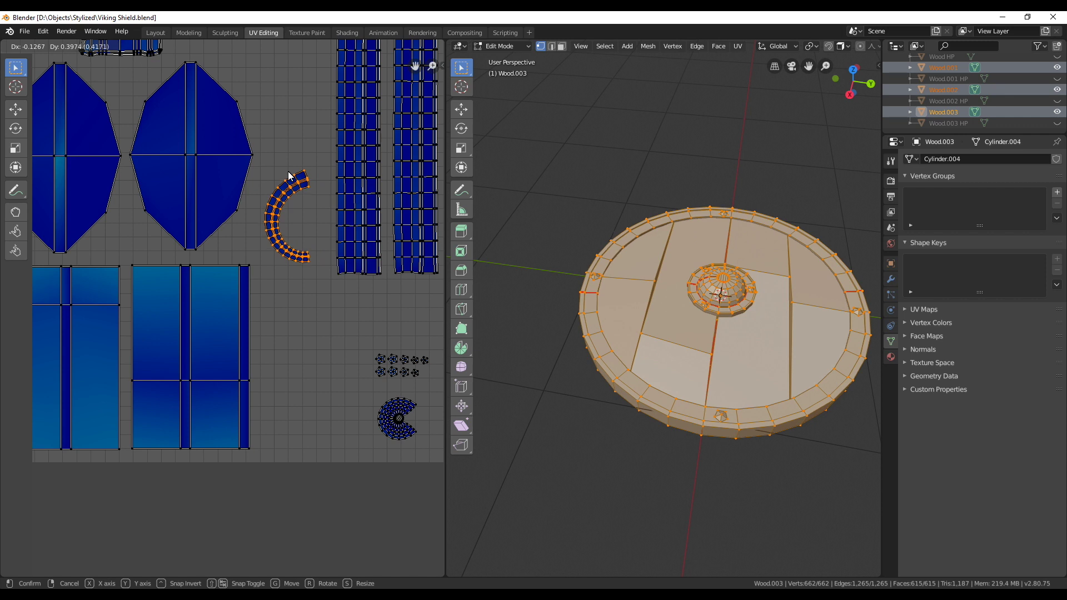
left_click(285, 74)
middle_click_drag(313, 140, 282, 207)
key("g")
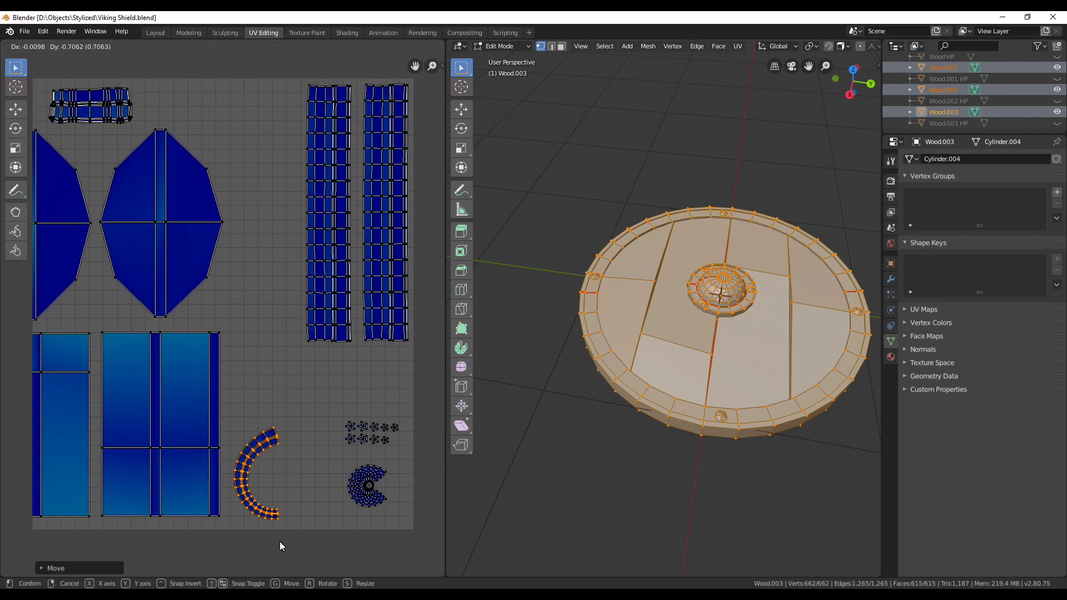
left_click(283, 538)
- Scale up the group of small rivet islands and place it just below the long rim strips
middle_click_drag(318, 485, 255, 385)
left_click_drag(255, 385, 331, 418)
key("s")
left_click(352, 423)
key("g")
left_click(336, 366)
- Enlarge the round dome island and fit it into the UV space's lower right corner below the rivet islands
left_click_drag(242, 411, 327, 479)
key("s")
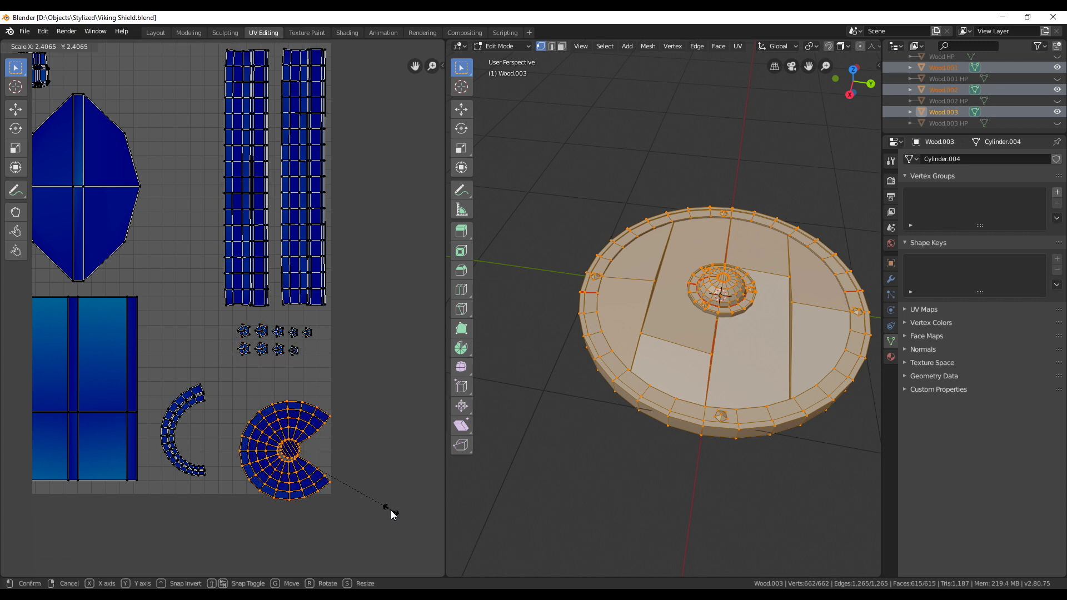
left_click(388, 508)
key("g")
left_click(375, 482)
- Enlarge the curved arc island and fit it between the right rectangular plank and the dome island
left_click_drag(219, 456, 186, 401)
key("s")
left_click(209, 392)
key("g")
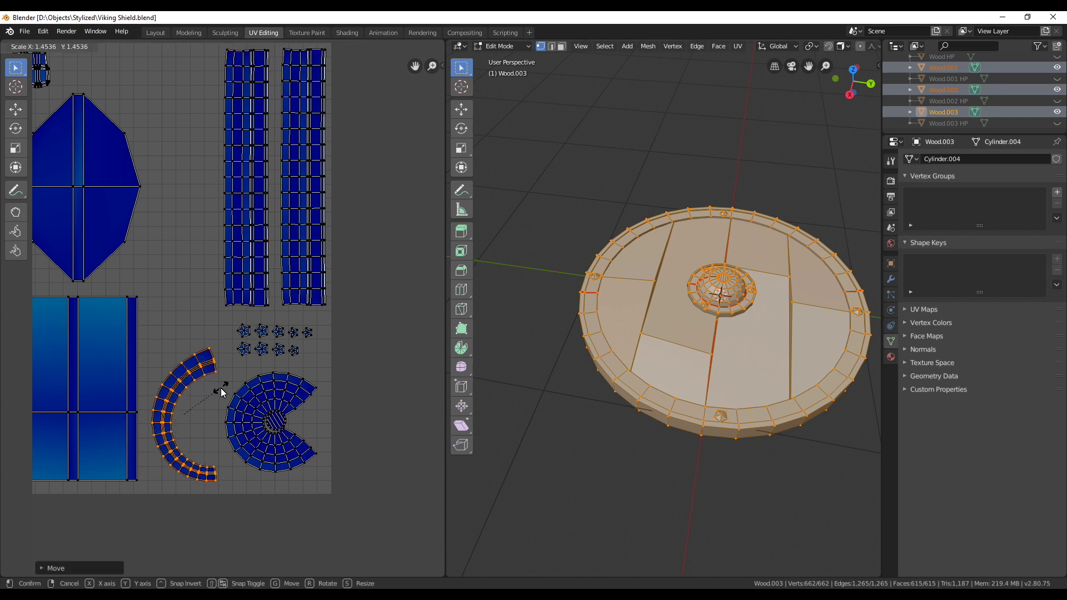
left_click(231, 383)
key("alt+a")
- Rotate the small strip island by 90°, enlarge it slightly and place it between the right oval plank and the long rim strips
middle_click_drag(210, 323, 345, 392)
left_click(168, 149)
type("r90")
key("Return")
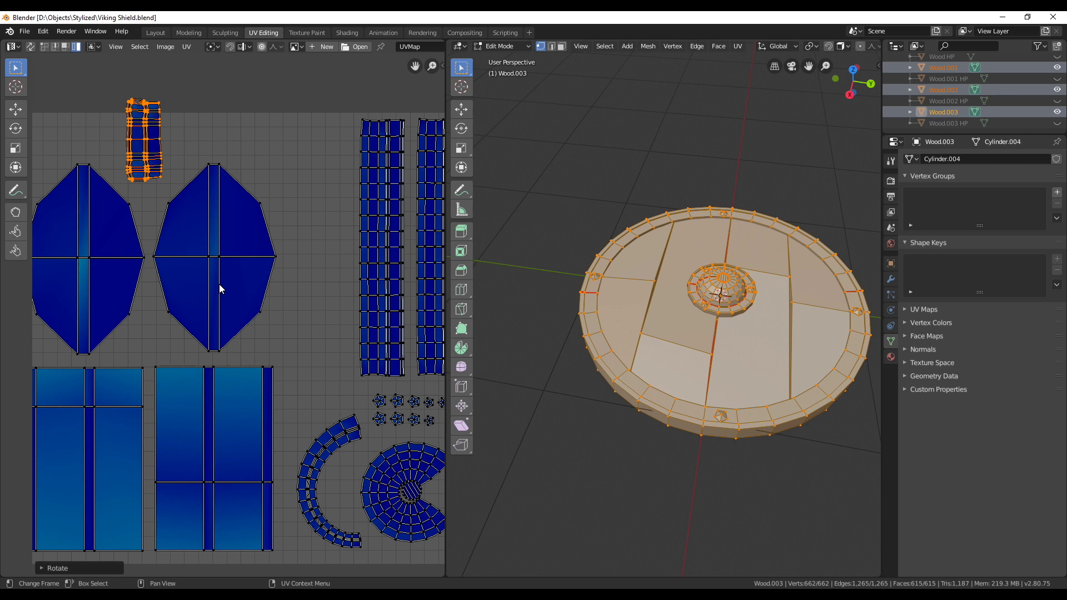
key("g")
left_click(397, 431)
key("s")
left_click(429, 489)
key("Home")
key("alt+a")
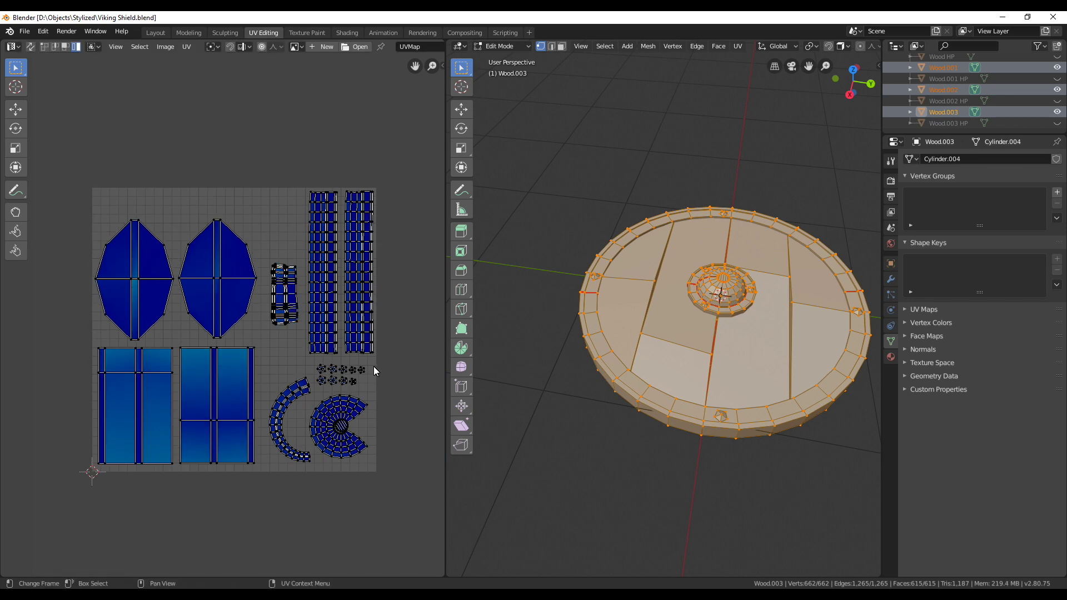
- In the Shading workspace, assign the existing "Material" to the active shield plank and rename it "Viking Shield Material"
middle_click_drag(355, 368, 335, 357)
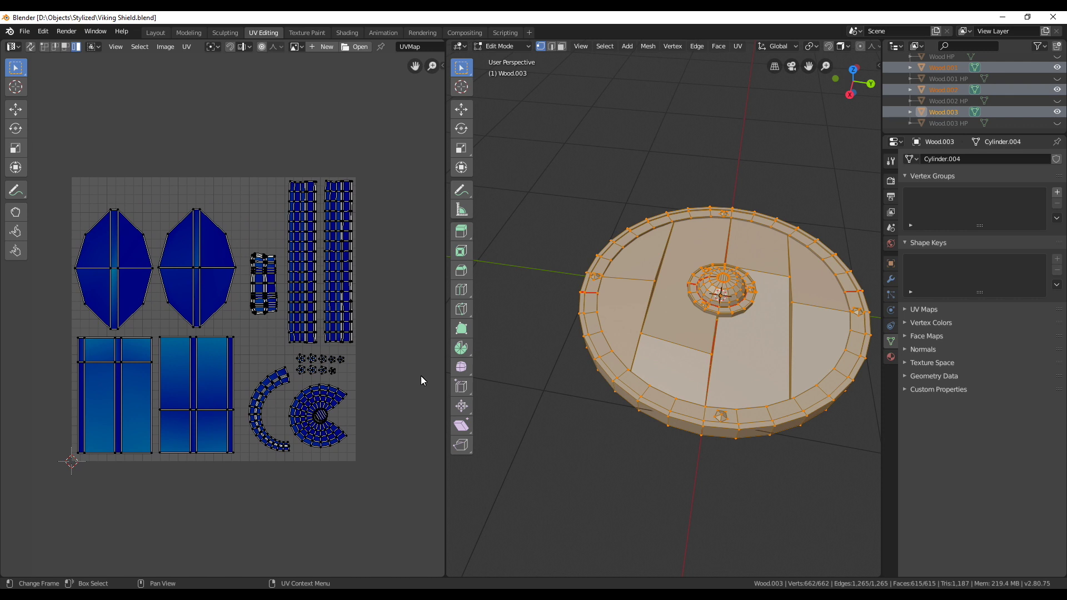
middle_click_drag(575, 295, 654, 327)
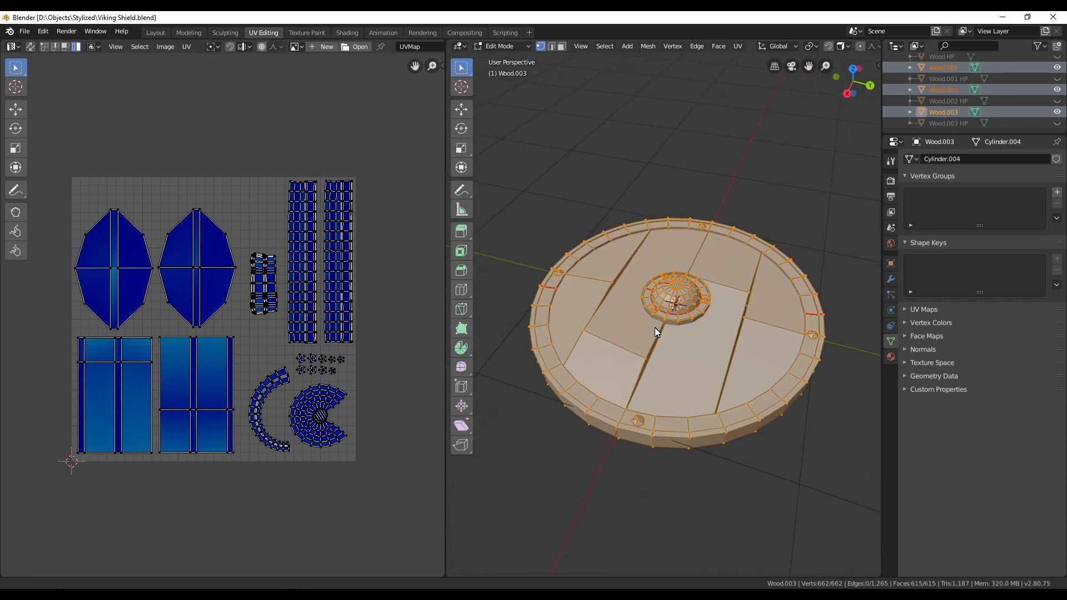
left_click(347, 33)
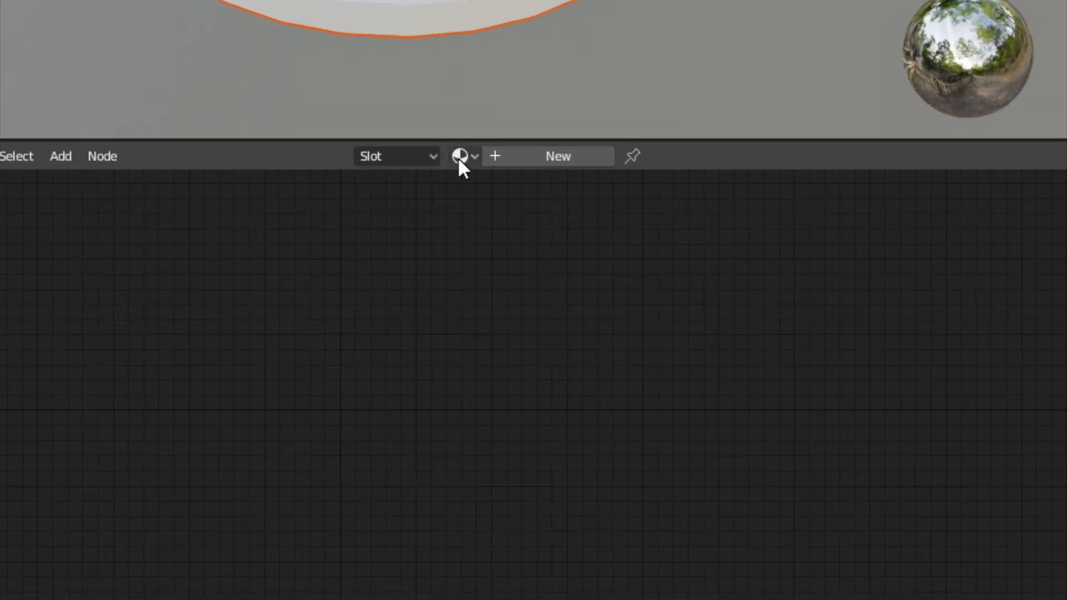
left_click(497, 353)
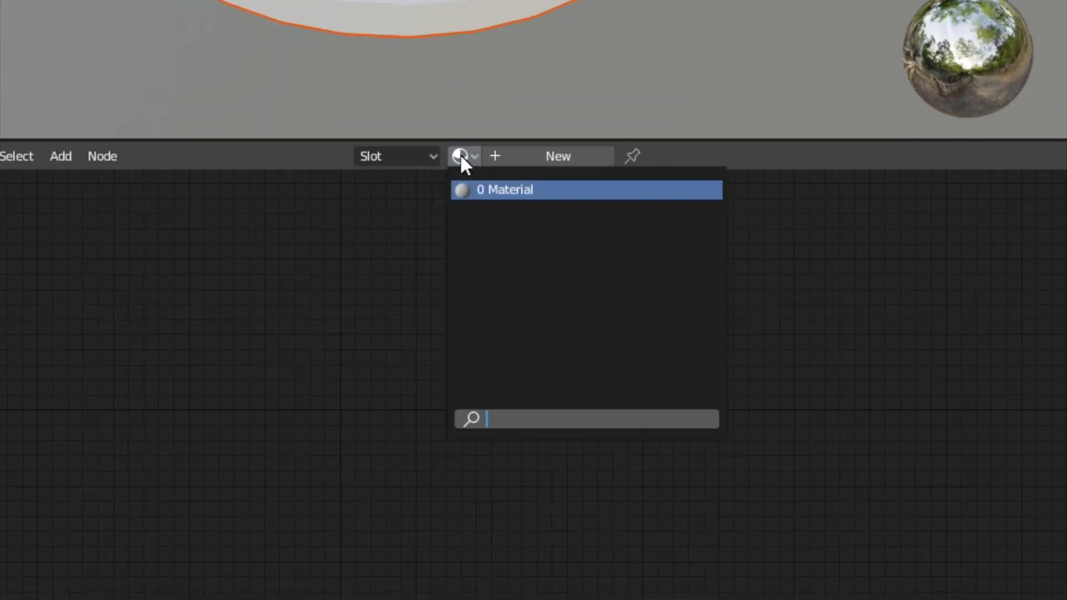
left_click(512, 190)
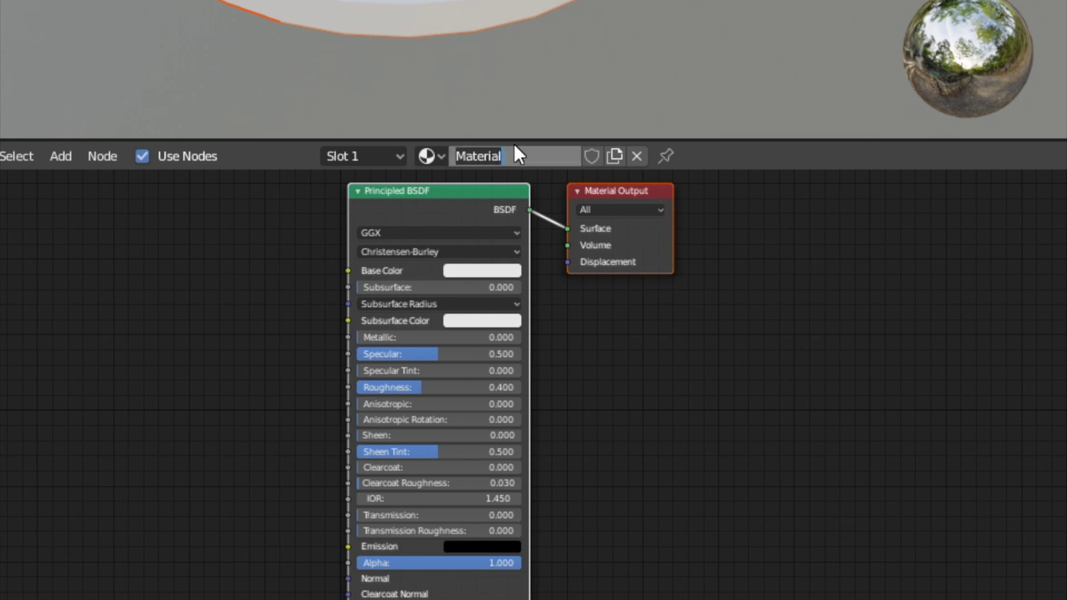
type("Viking S")
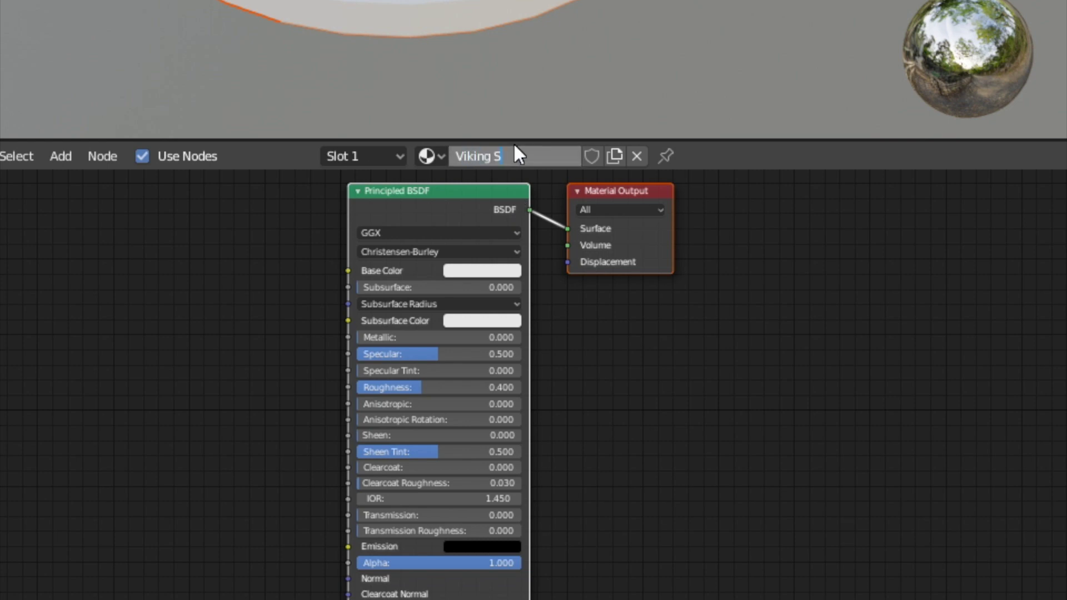
type("hield Material")
key("Return")
- Add an Image Texture node to the material, placed to the left of the Principled BSDF node
middle_click_drag(236, 339, 407, 242)
scroll(382, 425, "up", 2)
key("shift+a")
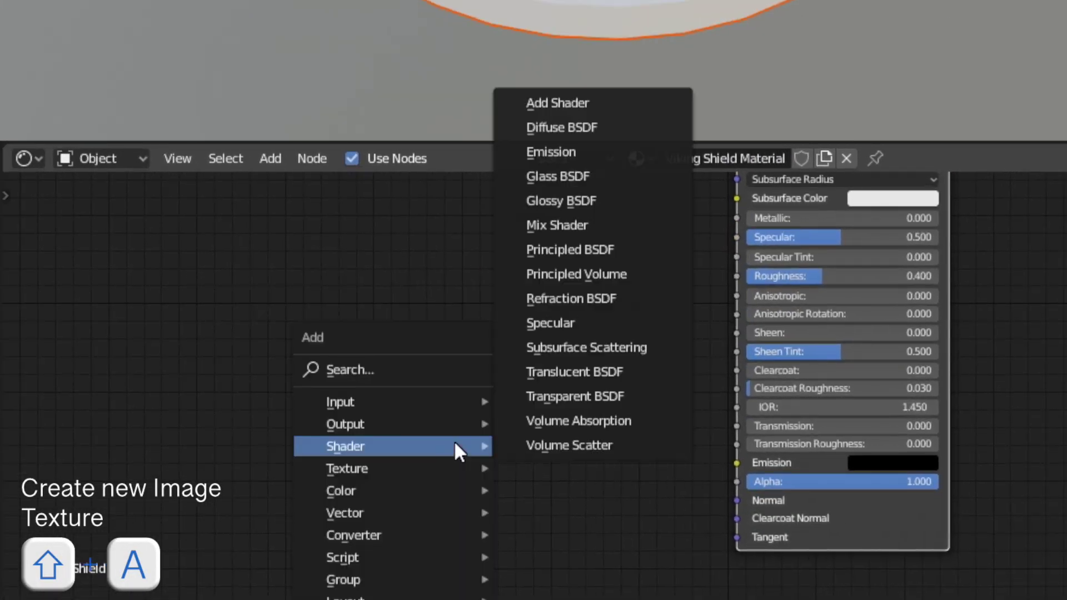
mouse_move(434, 463)
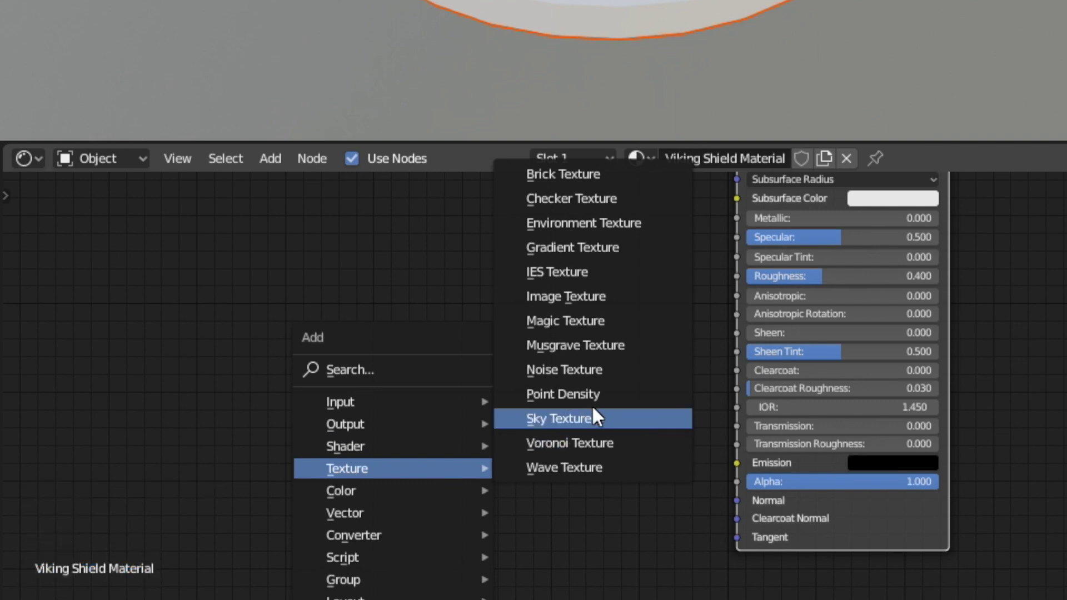
left_click(567, 296)
left_click(358, 390)
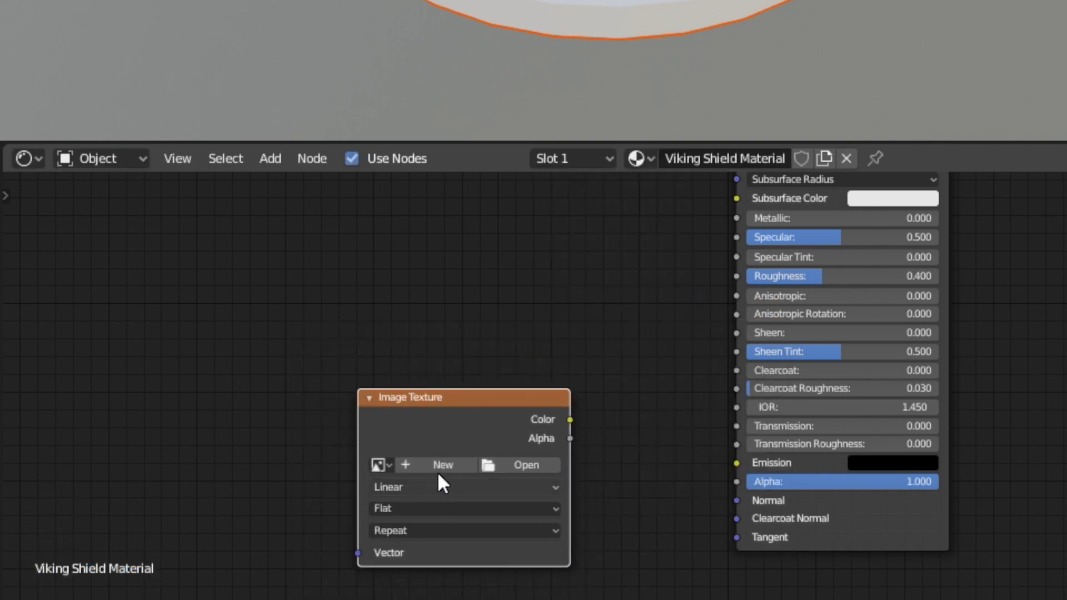
- Create a new image named "Shield NOR" in the texture node, 2048 × 2048 px with alpha turned off
left_click(439, 470)
left_click(487, 426)
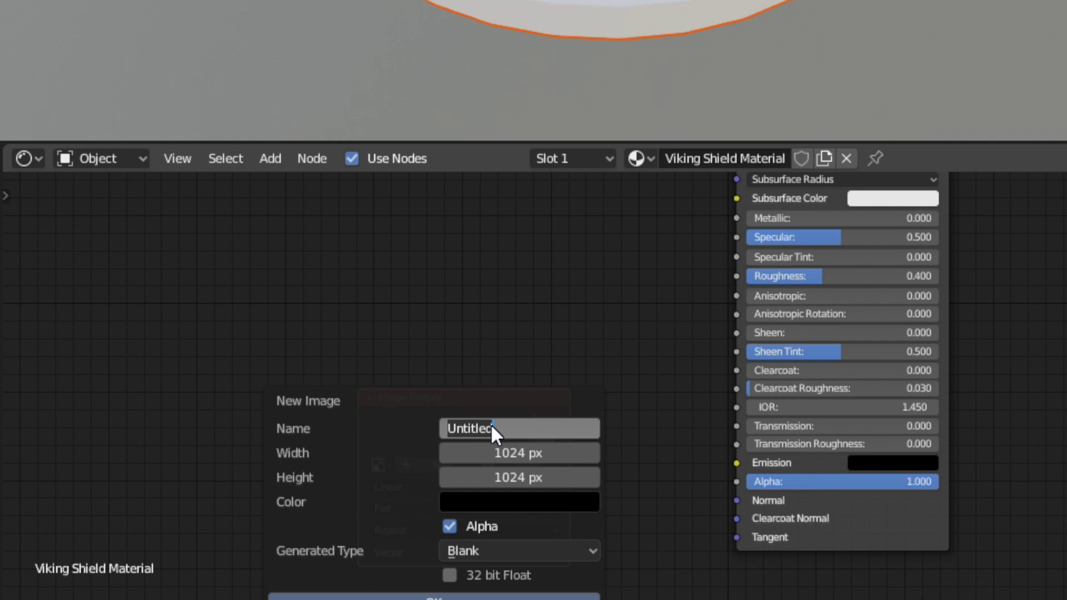
type("S")
key("Tab")
type("2048")
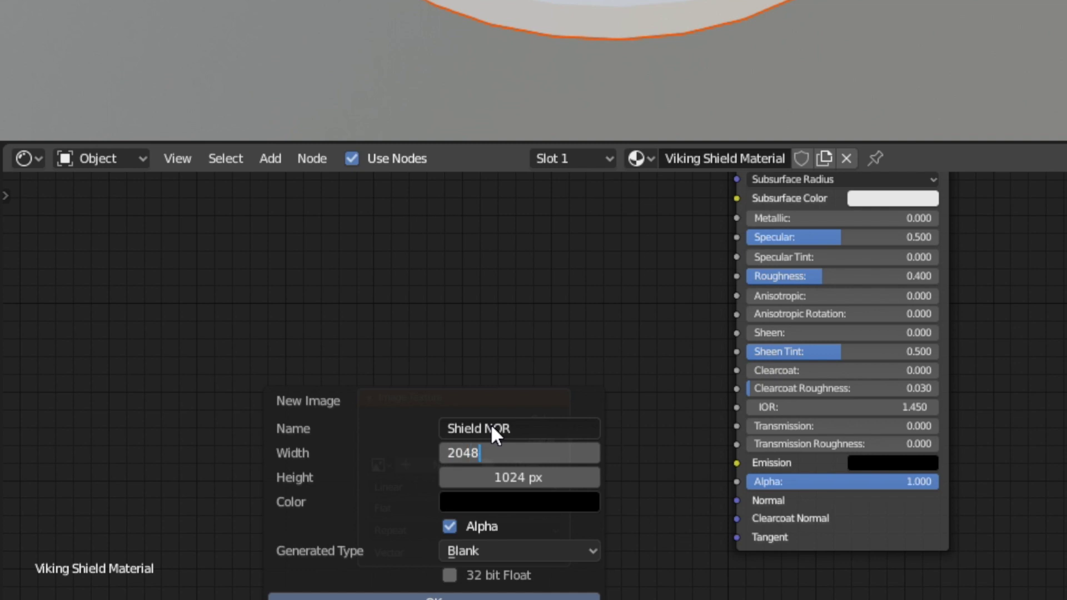
key("Tab")
type("2048")
key("Return")
left_click(450, 525)
left_click(450, 596)
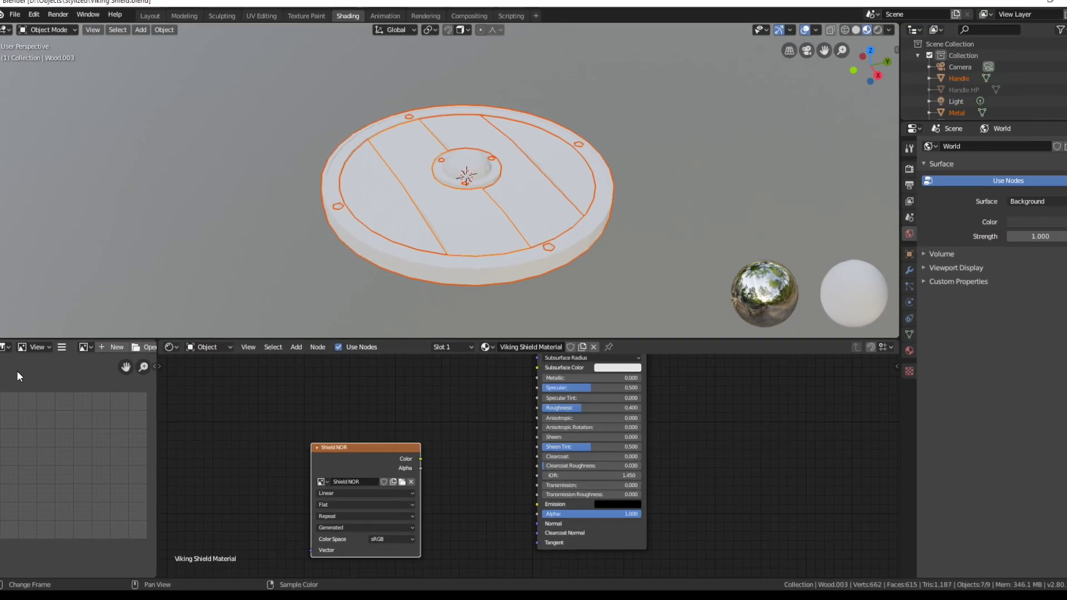
- Display the Shield NOR image in the image editor and widen that editor so the whole image fits
left_click(86, 348)
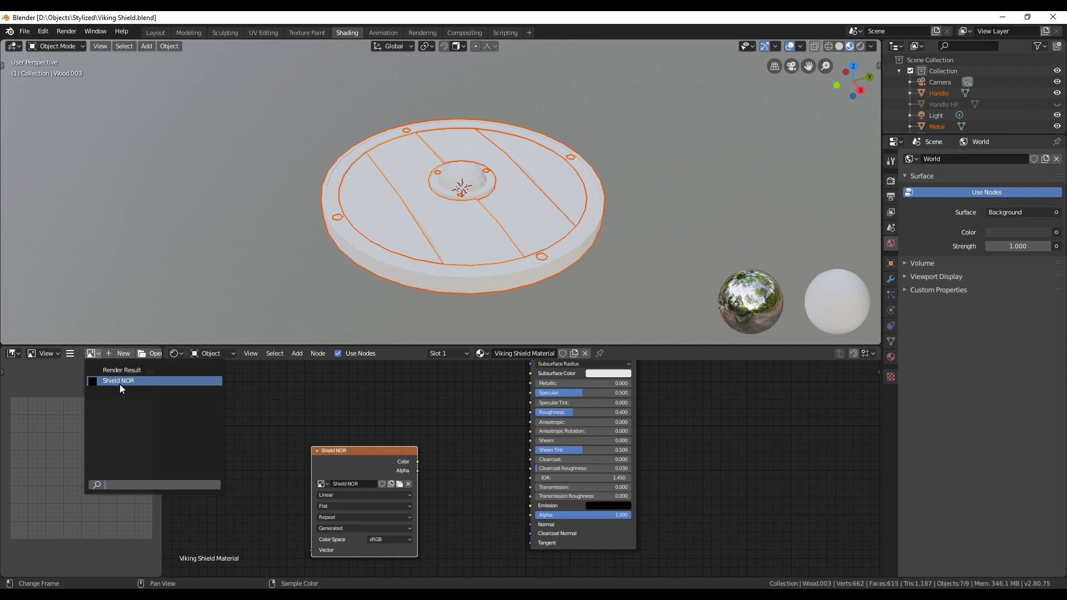
left_click(112, 375)
left_click_drag(161, 424, 235, 429)
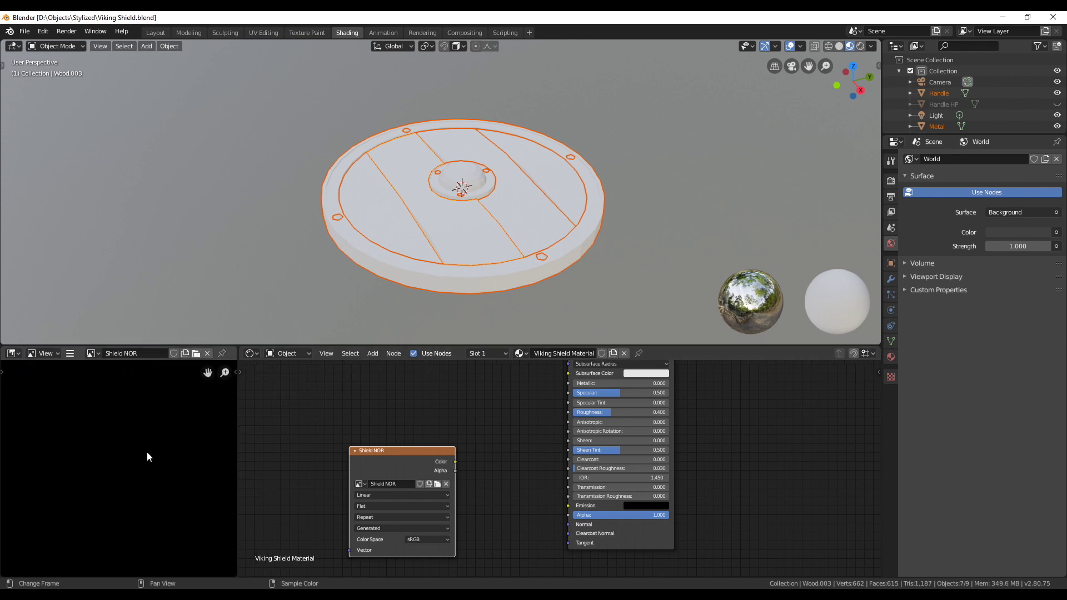
scroll(145, 464, "down", 4)
scroll(141, 477, "up", 4)
scroll(141, 478, "down", 2)
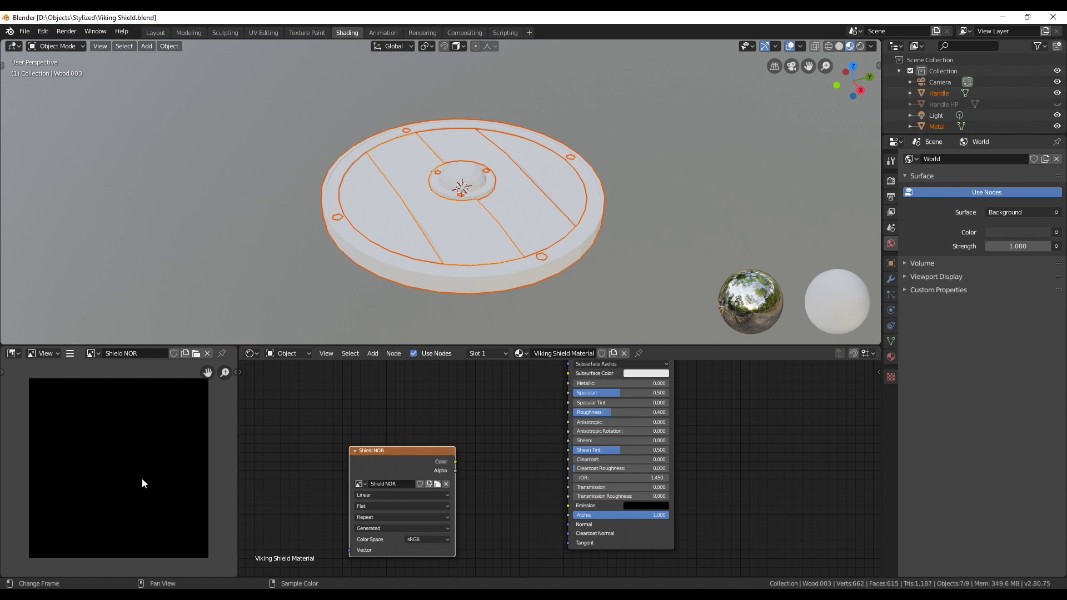
middle_click_drag(138, 479, 142, 478)
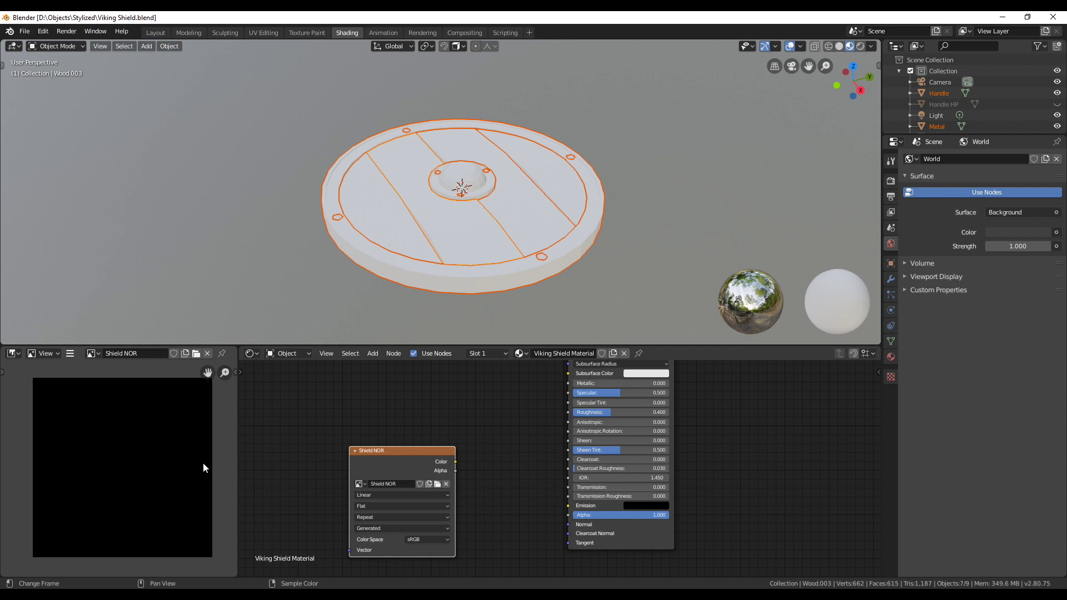
- Assign Viking Shield Material to the Metal rim object and to the Handle object
middle_click_drag(553, 333, 552, 261)
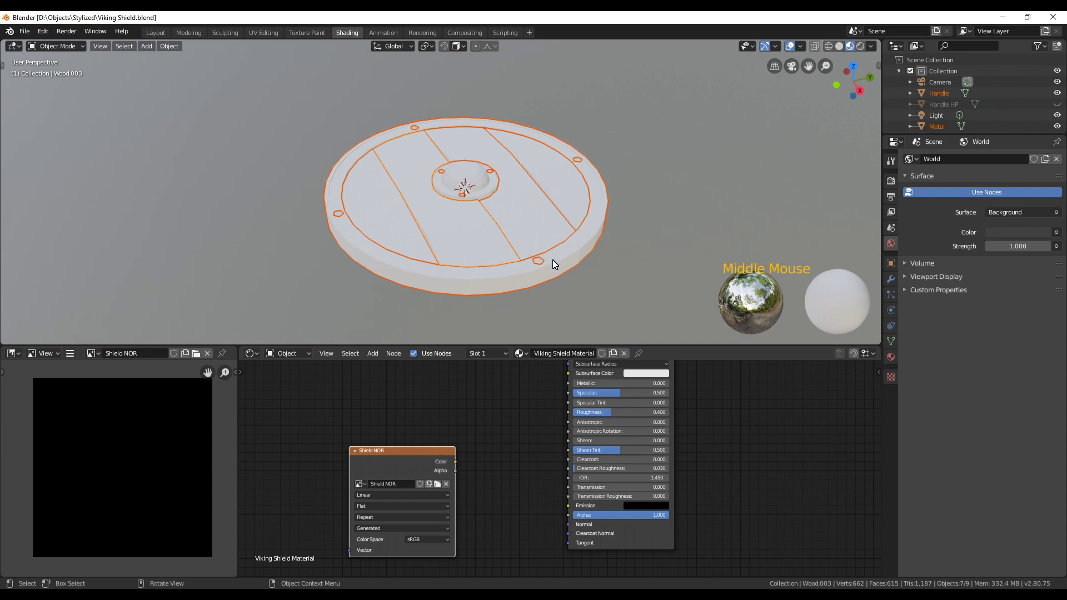
left_click(557, 259)
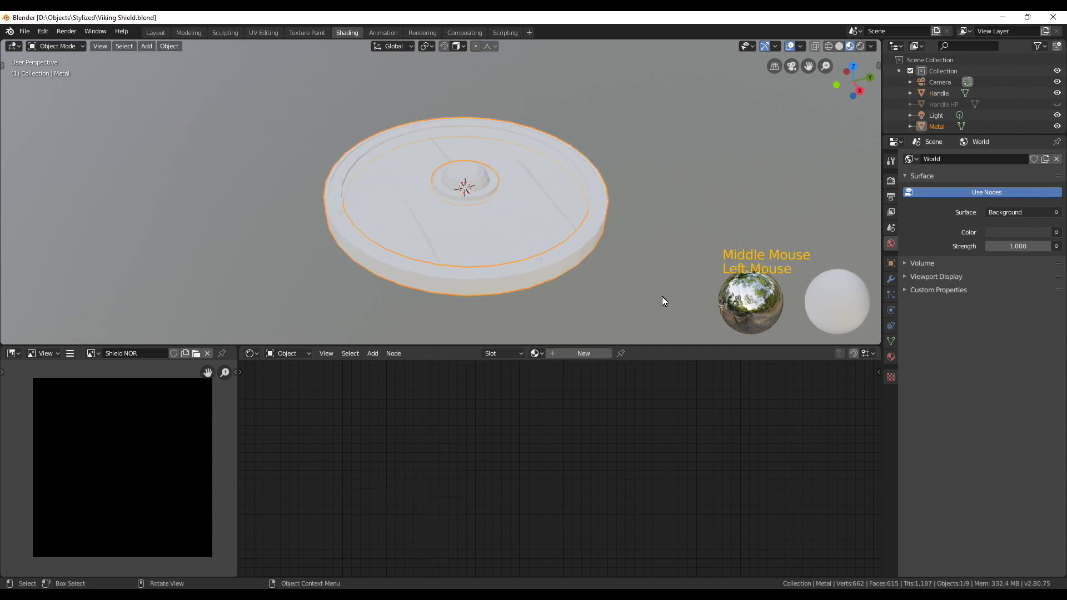
left_click(536, 354)
left_click(568, 371)
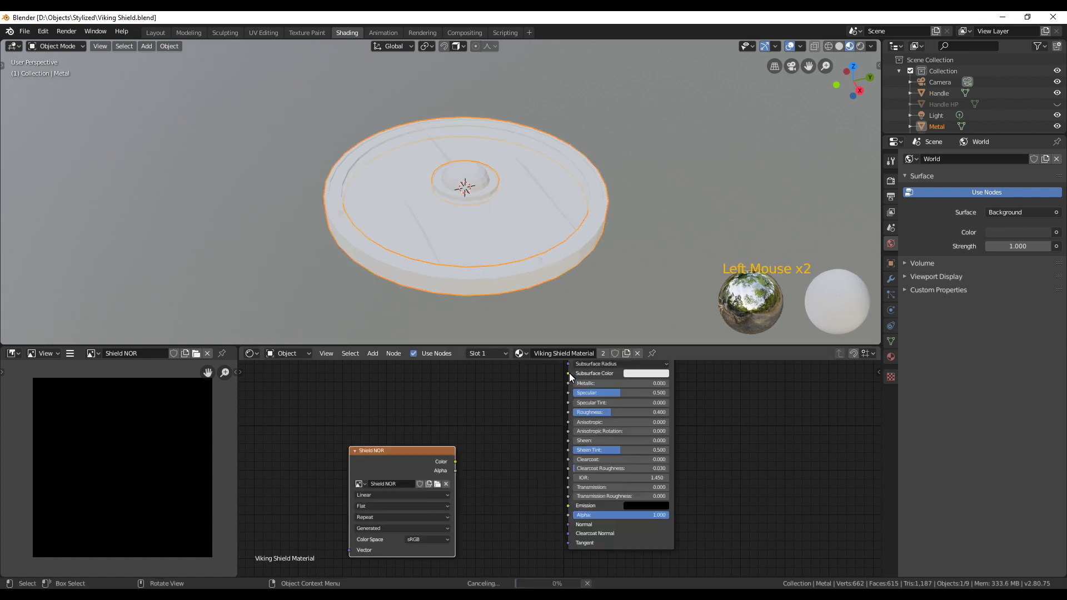
left_click(938, 94)
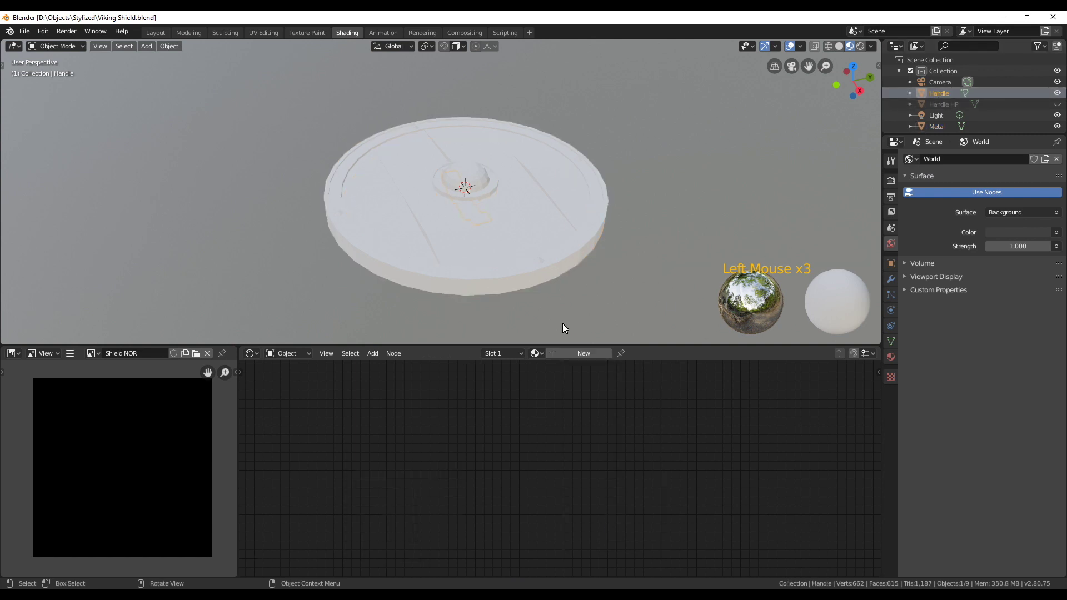
left_click(535, 354)
left_click(567, 371)
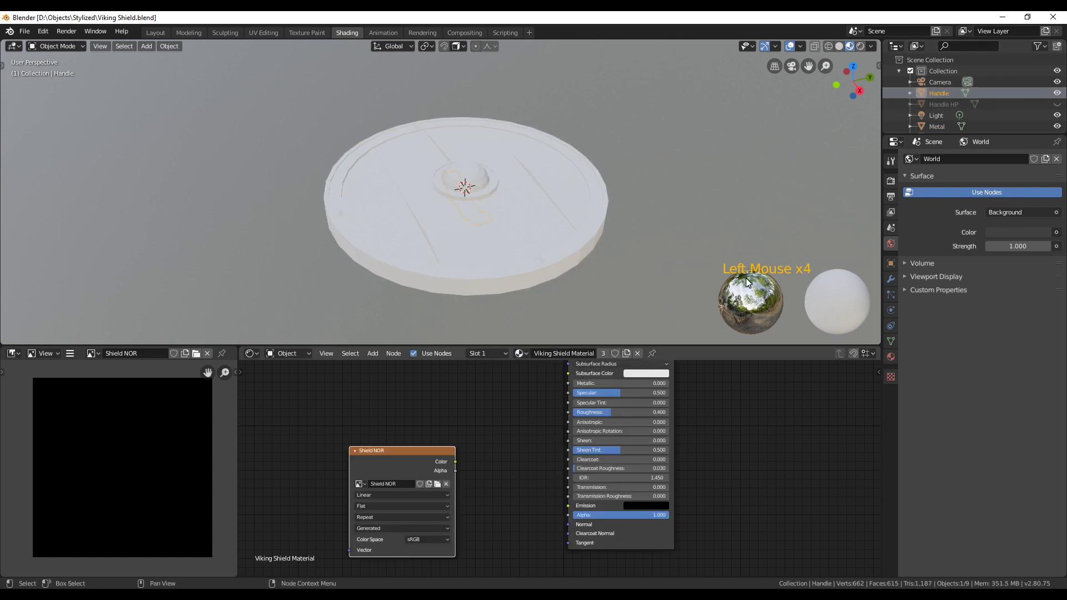
- Assign Viking Shield Material to the Metal.001 rivets object
scroll(952, 110, "down", 2)
left_click(944, 104)
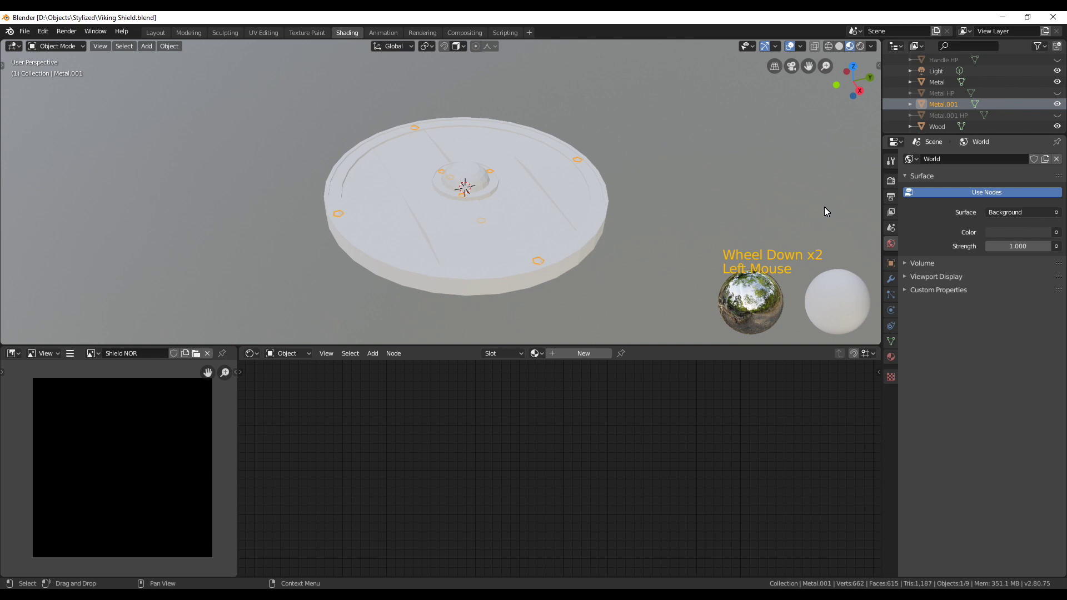
left_click(535, 354)
left_click(543, 370)
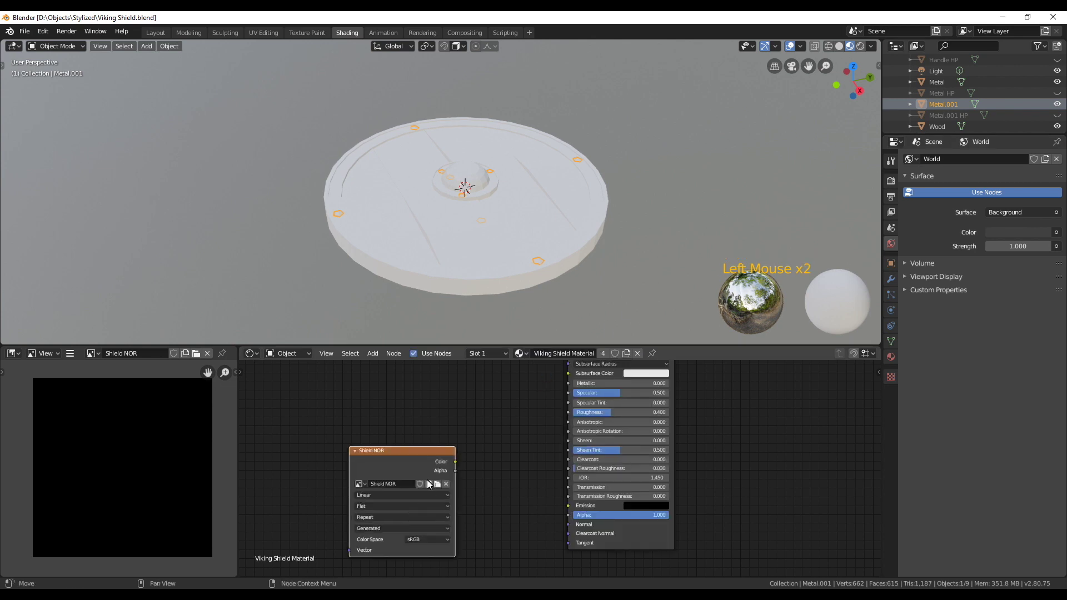
- Assign Viking Shield Material to the low-poly Wood and Wood.001 planks
scroll(947, 109, "down", 1)
left_click(934, 103)
left_click(536, 355)
left_click(555, 370)
left_click(942, 126)
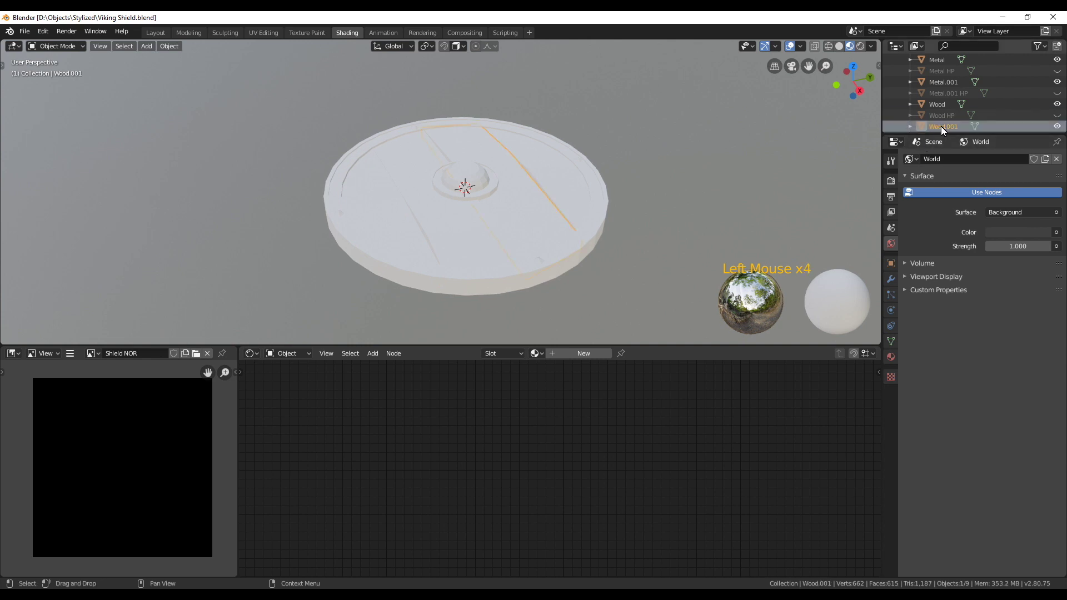
left_click(534, 353)
left_click(550, 370)
- Assign Viking Shield Material to the Wood.002 plank and make sure the Wood.003 plank uses it too
scroll(1008, 132, "down", 1)
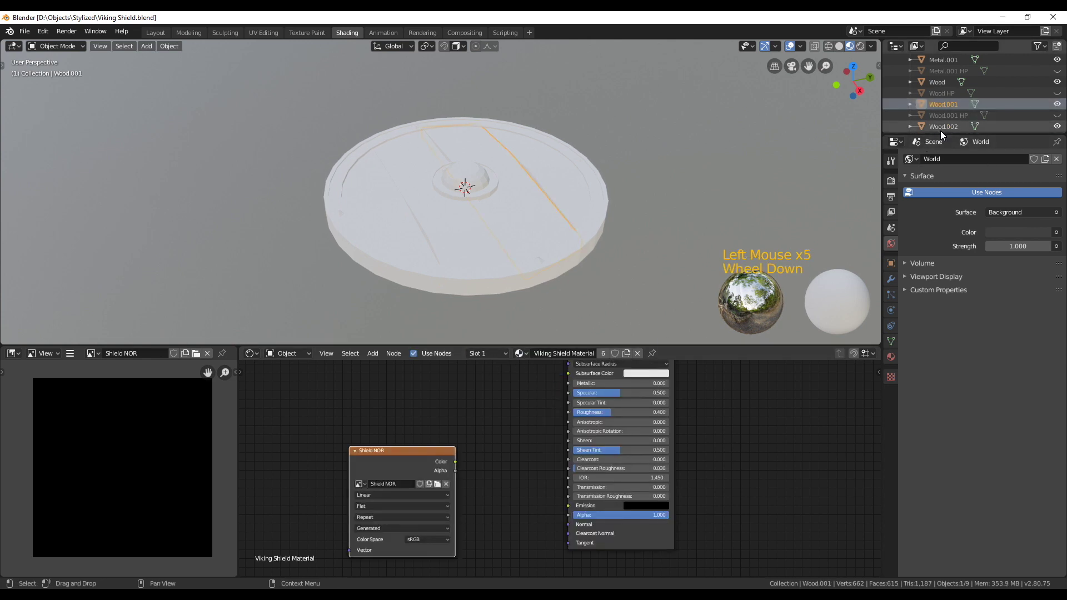
left_click(943, 126)
left_click(535, 354)
left_click(551, 371)
scroll(994, 111, "down", 2)
left_click(943, 112)
left_click(520, 353)
left_click(549, 369)
scroll(994, 119, "down", 4)
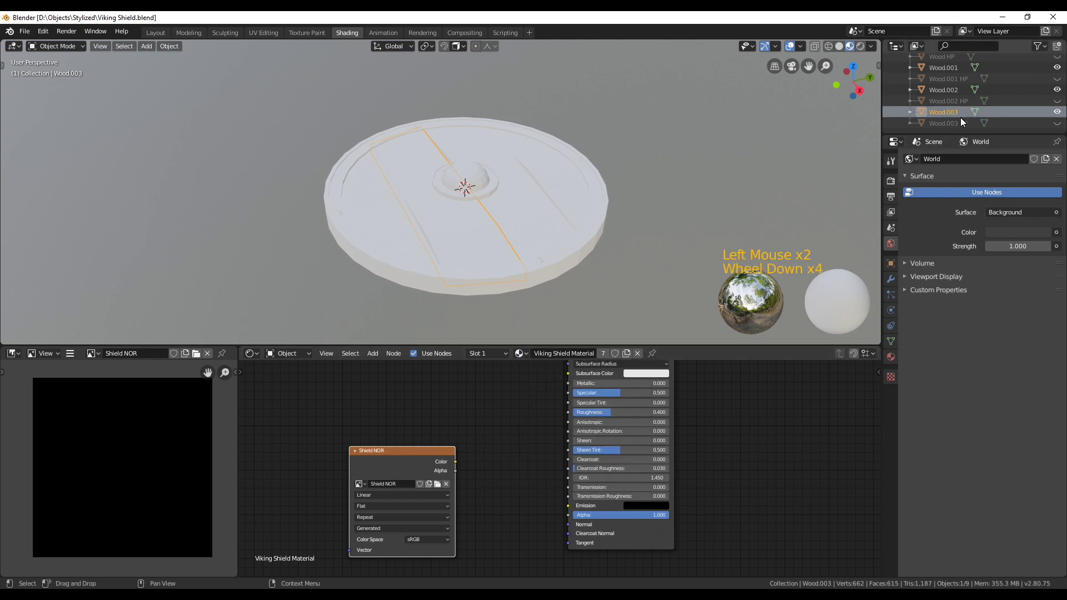
- Nudge the Shield NOR texture node slightly up, and hide the low-poly Metal.001 and Metal objects
left_click_drag(380, 450, 393, 431)
middle_click_drag(712, 162, 615, 189)
scroll(643, 192, "up", 1)
middle_click_drag(722, 139, 648, 166)
scroll(994, 112, "up", 3)
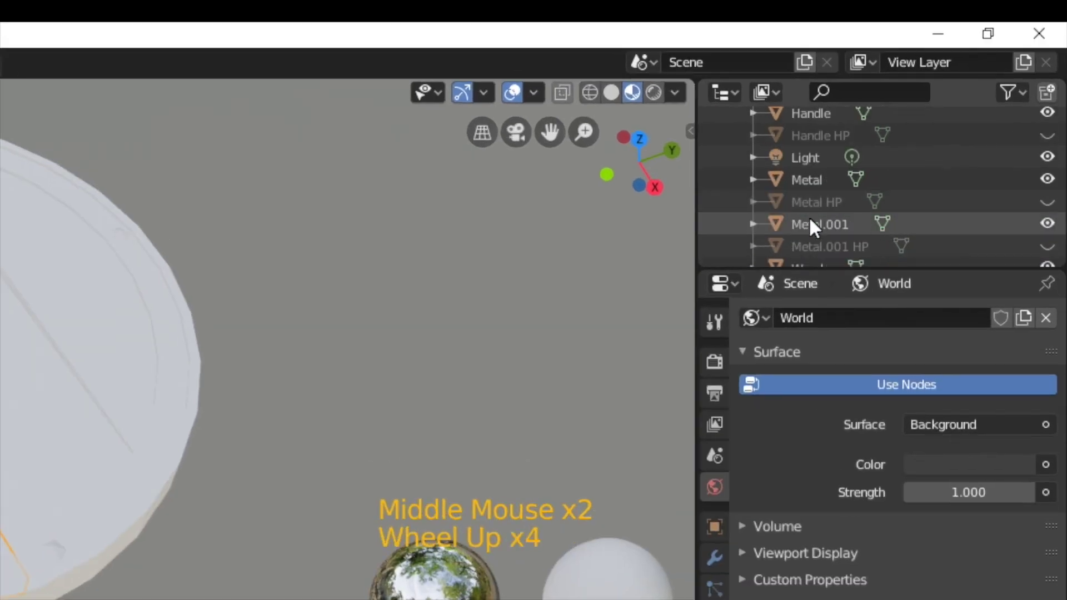
left_click(1047, 224)
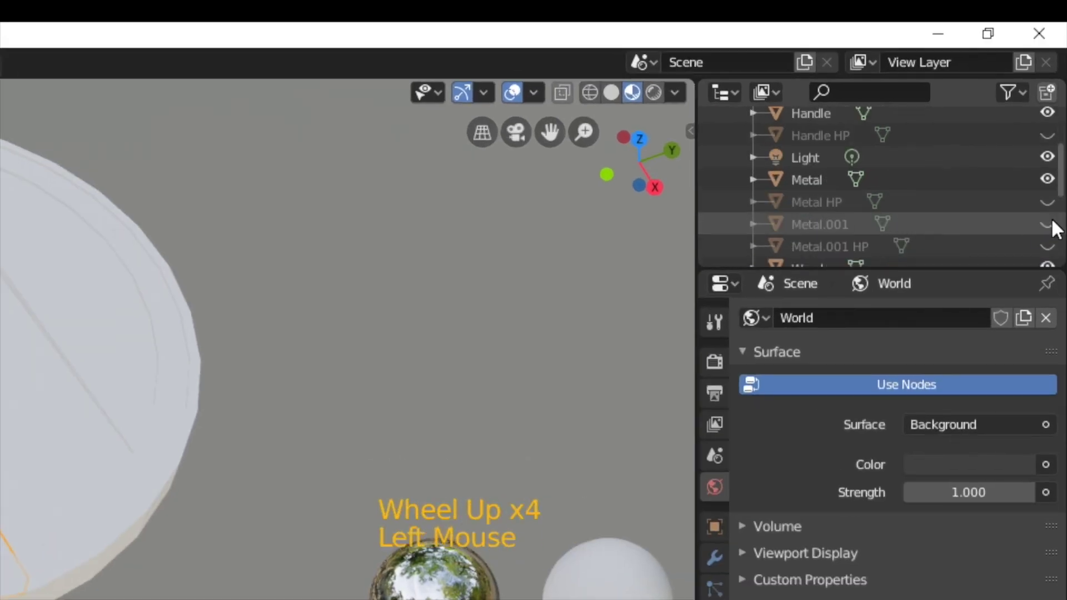
scroll(1016, 217, "up", 1)
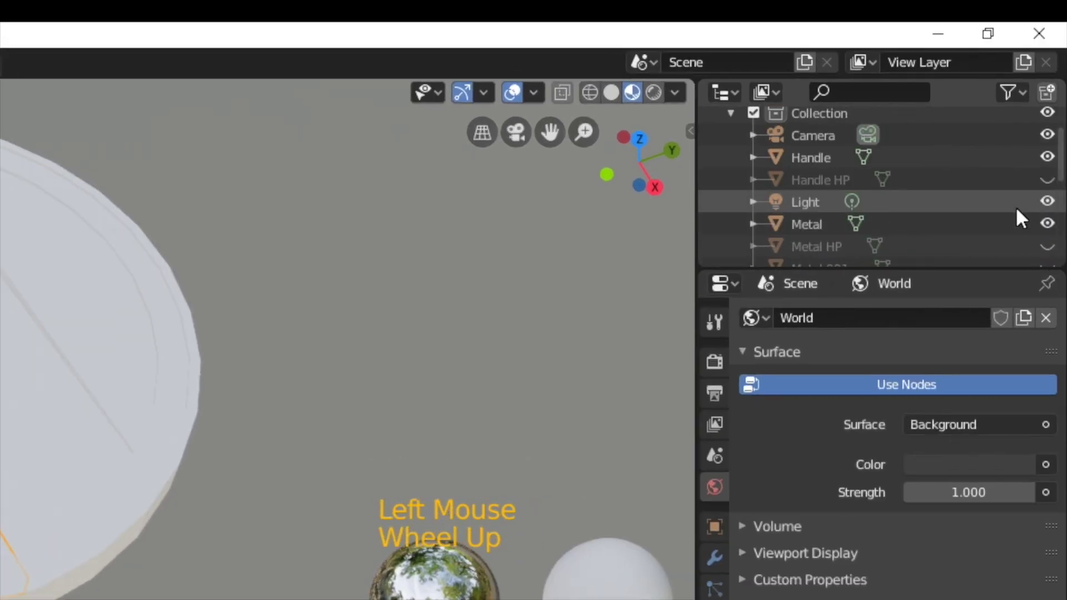
left_click(1047, 223)
scroll(1028, 225, "down", 1)
- Hide all four low-poly wooden planks so that only the handle remains among the shield parts
left_click(104, 296)
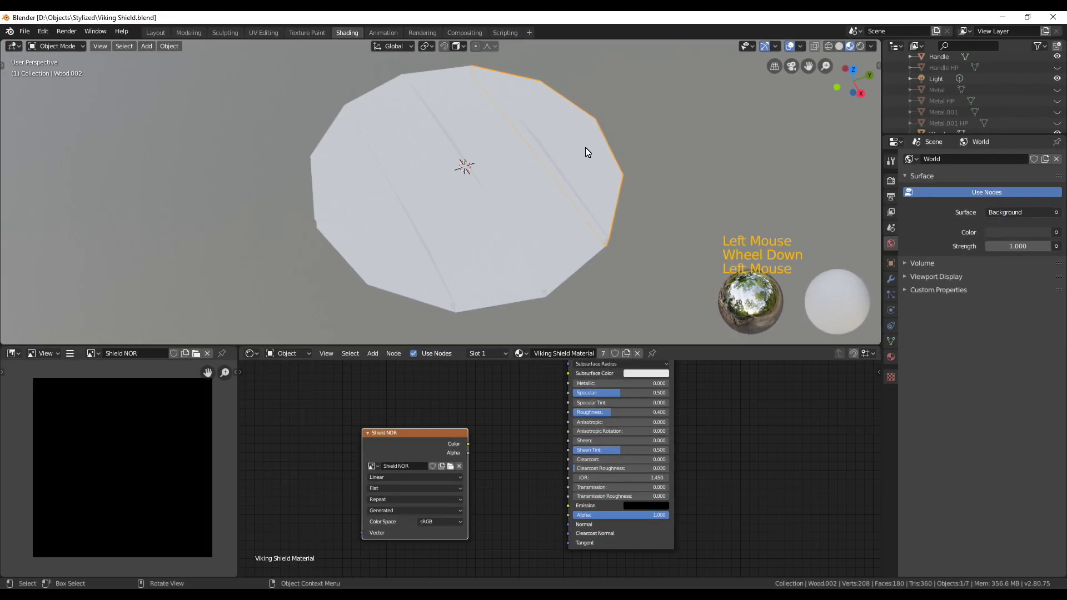
key("h")
left_click(518, 187)
key("h")
left_click(463, 215)
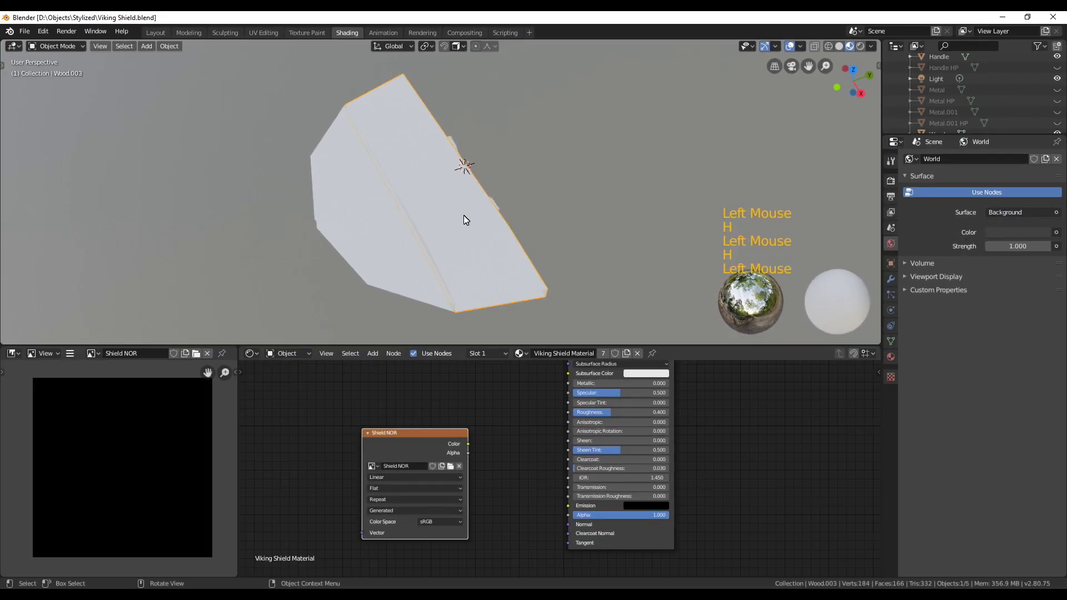
key("h")
left_click(392, 234)
key("h")
- Unhide the high-poly Handle HP object next to the low-poly Handle
scroll(959, 101, "up", 1)
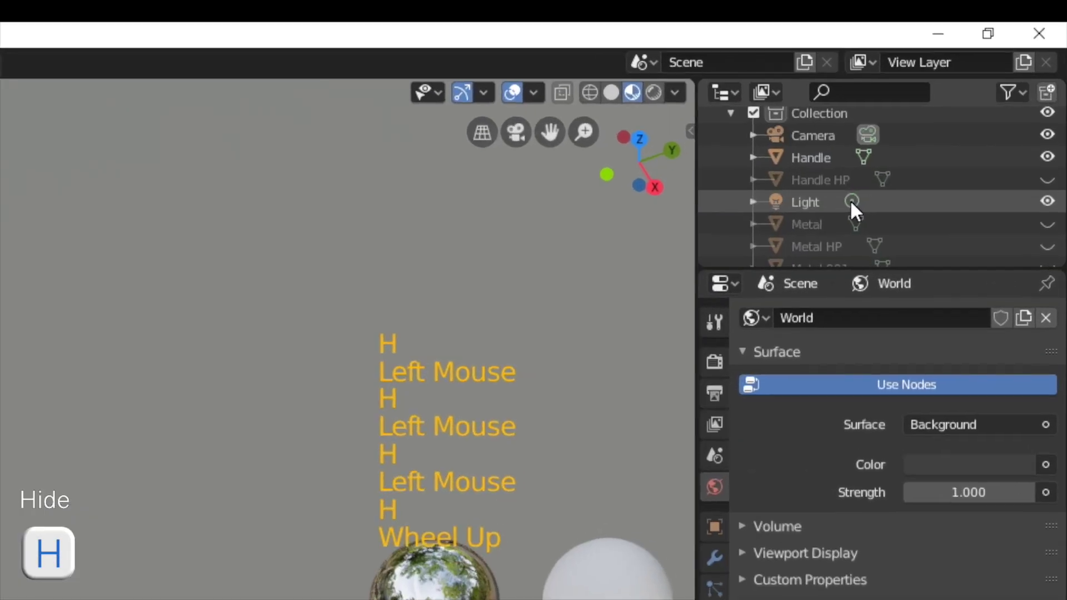
left_click(1047, 181)
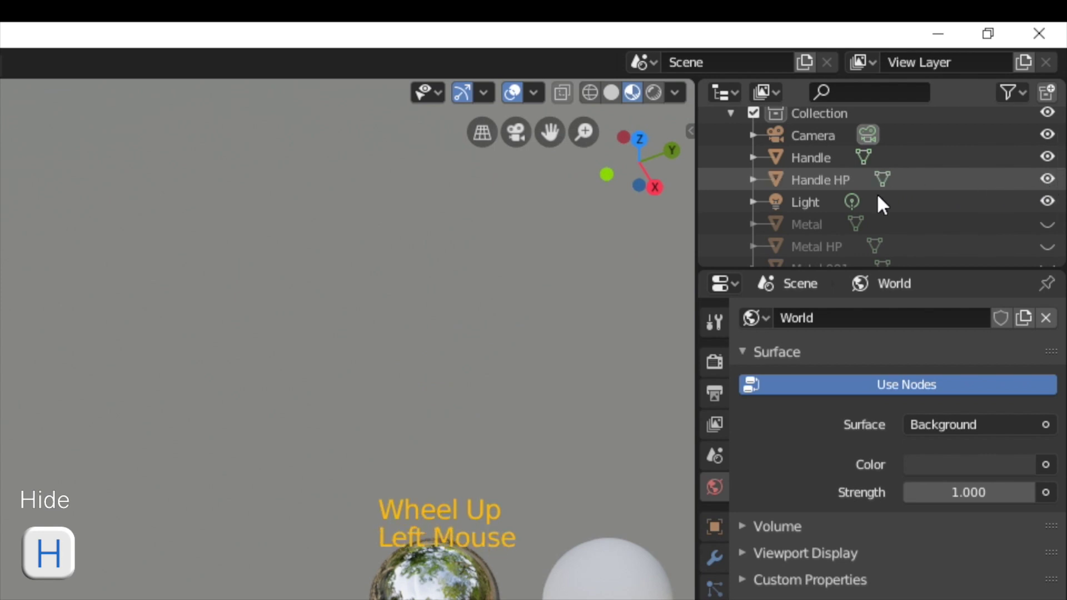
middle_click_drag(6, 311, 22, 328)
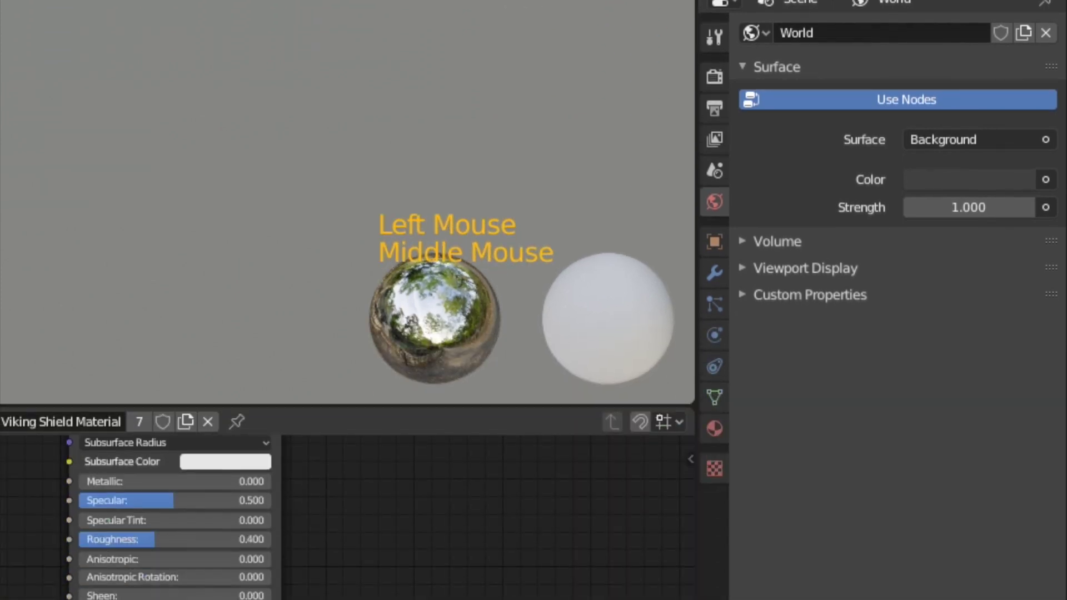
- Switch the render engine to Cycles and set the bake type to Normal
scroll(11, 333, "up", 1)
left_click(715, 62)
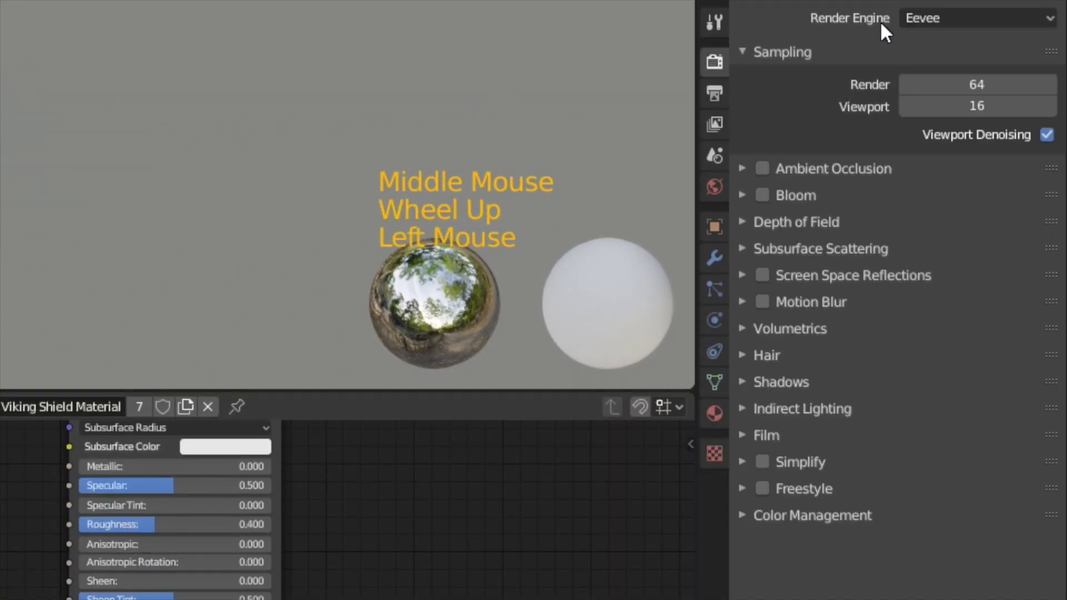
left_click(935, 18)
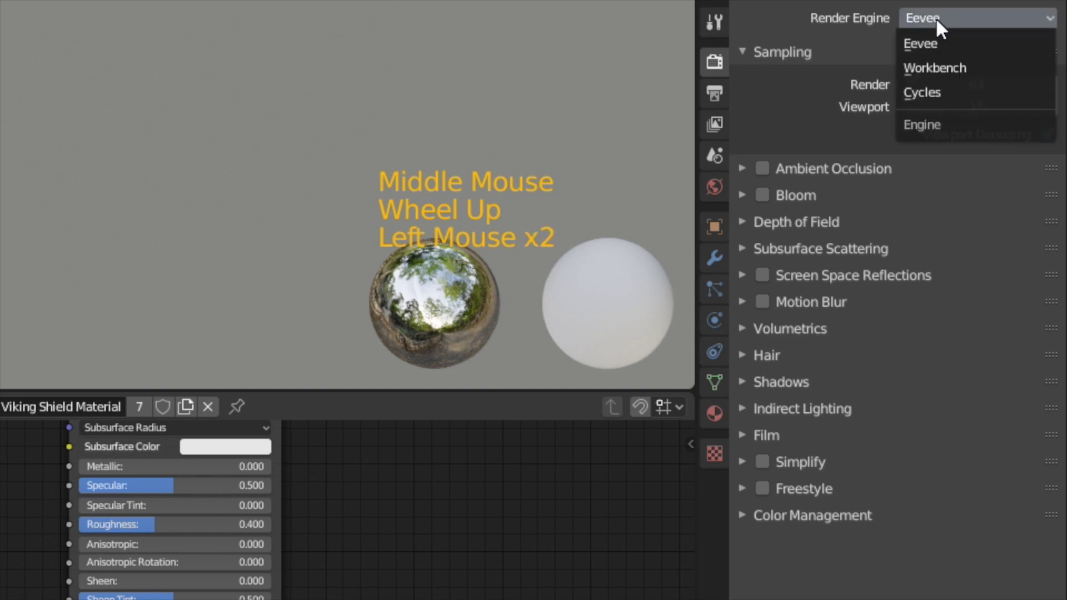
left_click(948, 92)
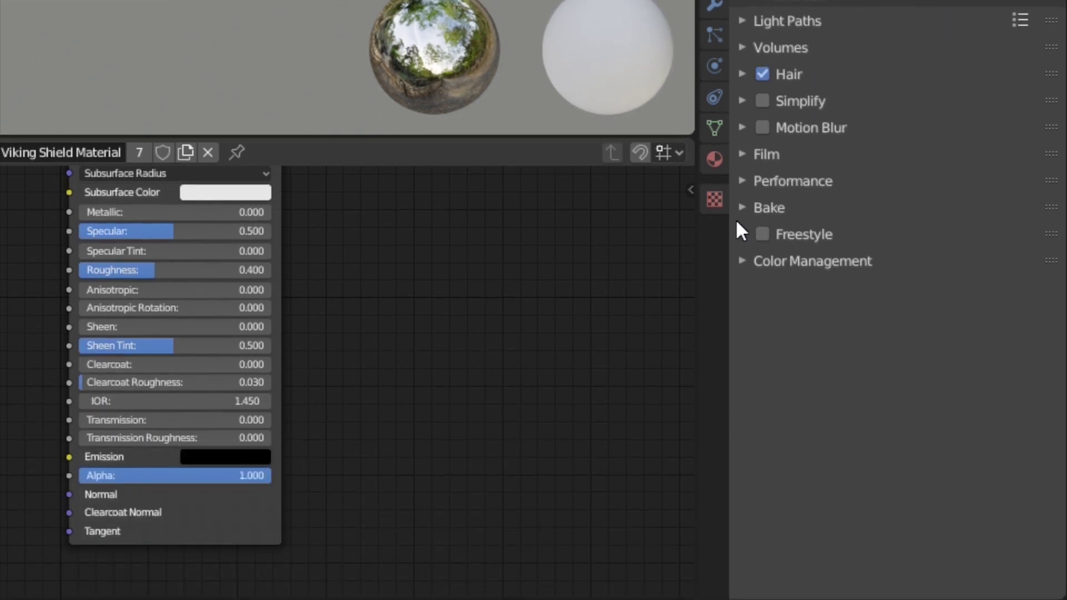
left_click(742, 461)
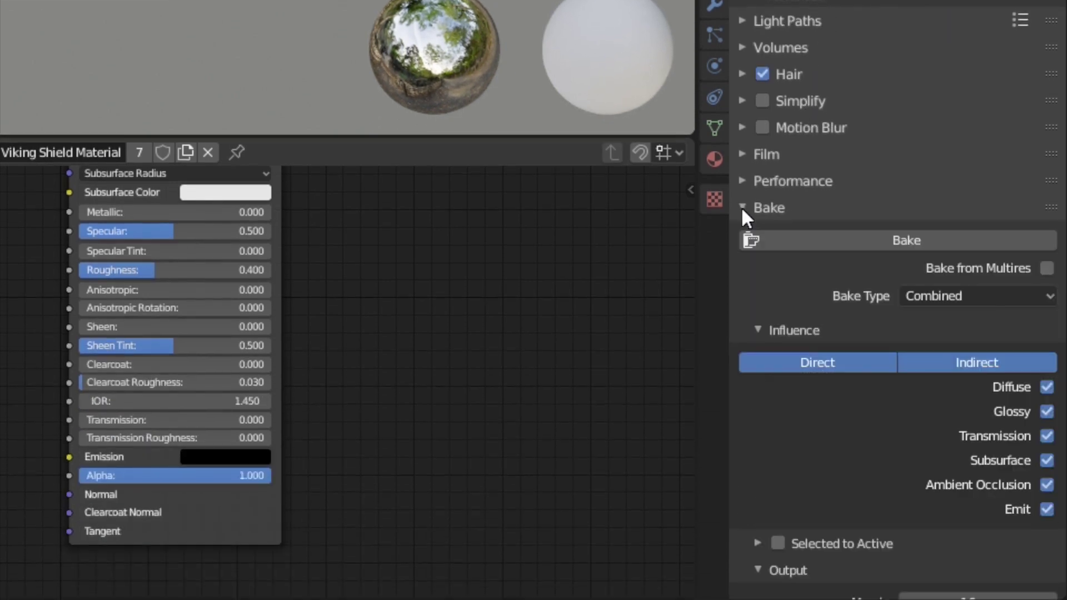
left_click(922, 295)
left_click(933, 198)
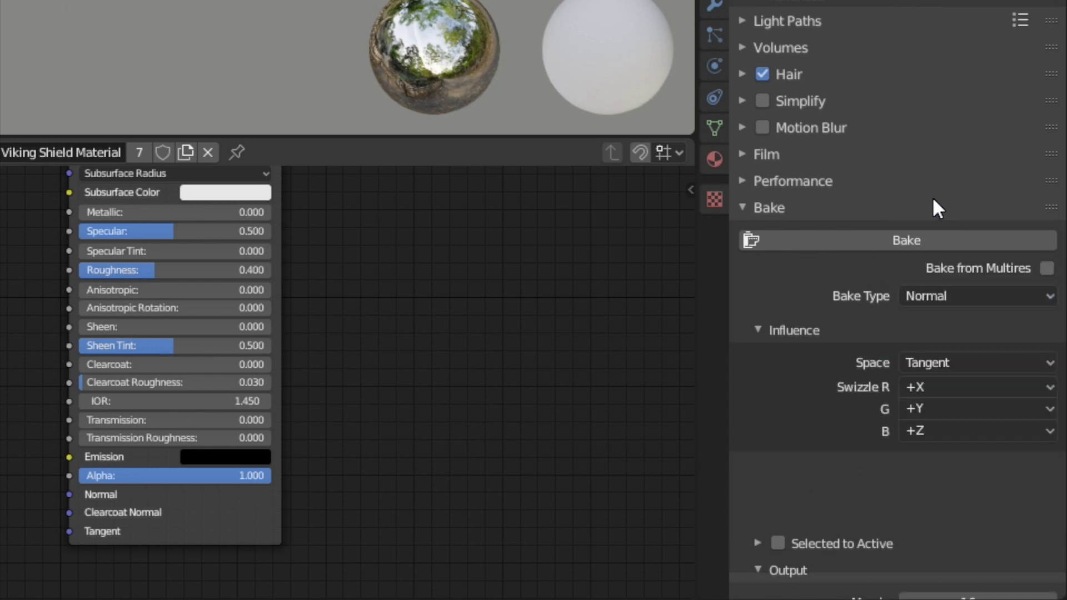
- Enable Selected to Active baking with a ray distance of 0.16 m
scroll(796, 373, "down", 1)
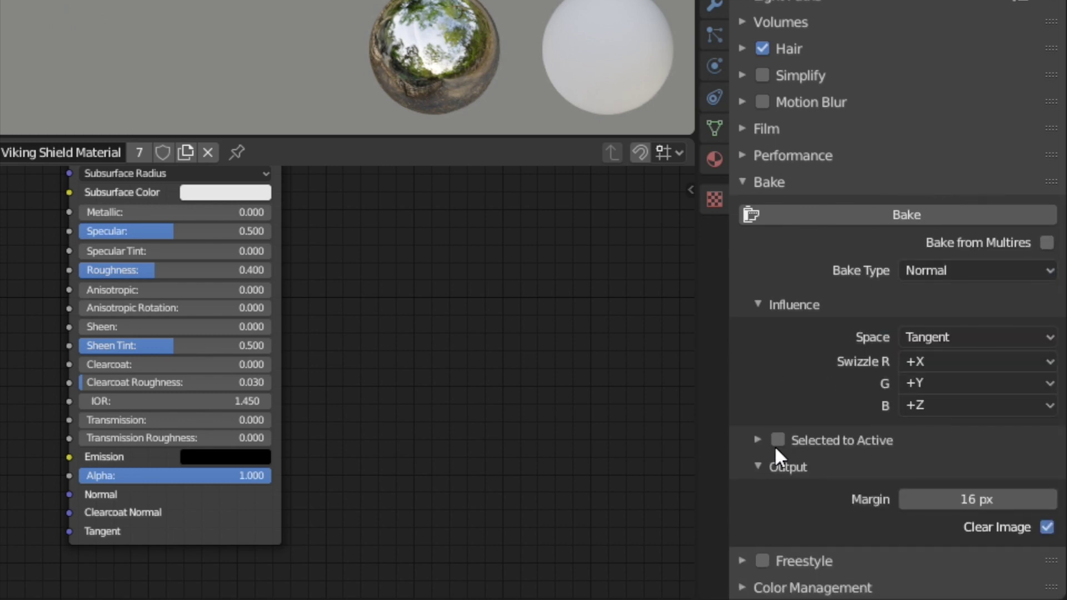
left_click(757, 440)
scroll(757, 442, "down", 3)
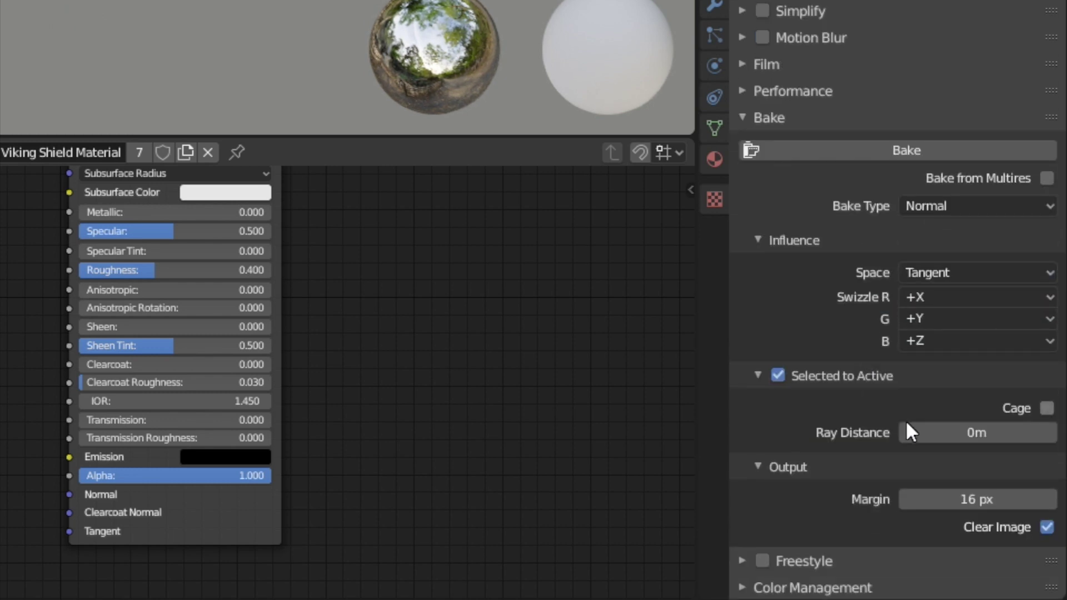
left_click(964, 434)
type("0.16")
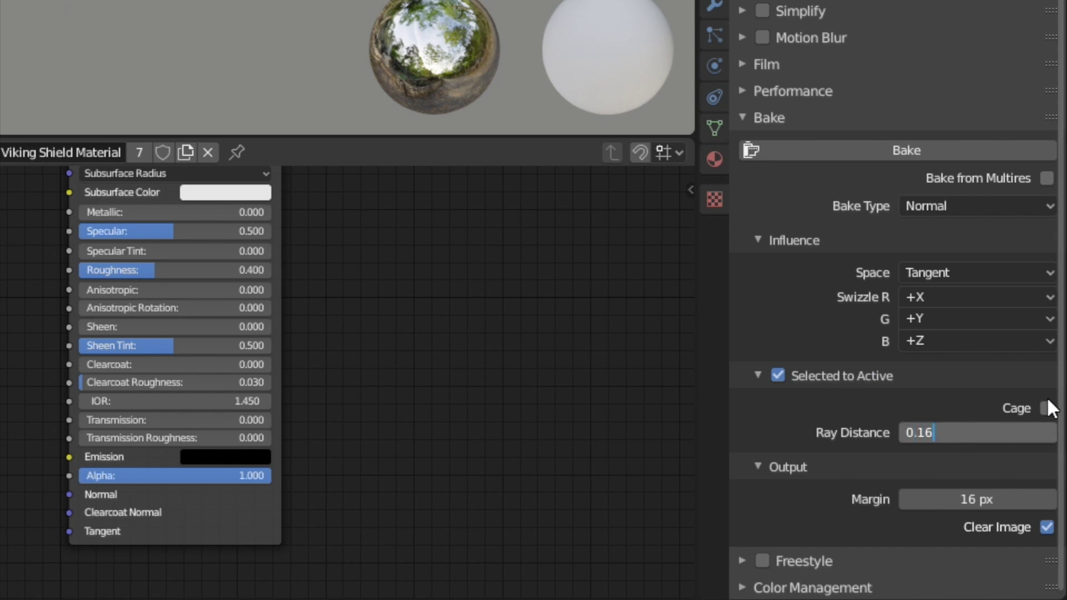
key("Return")
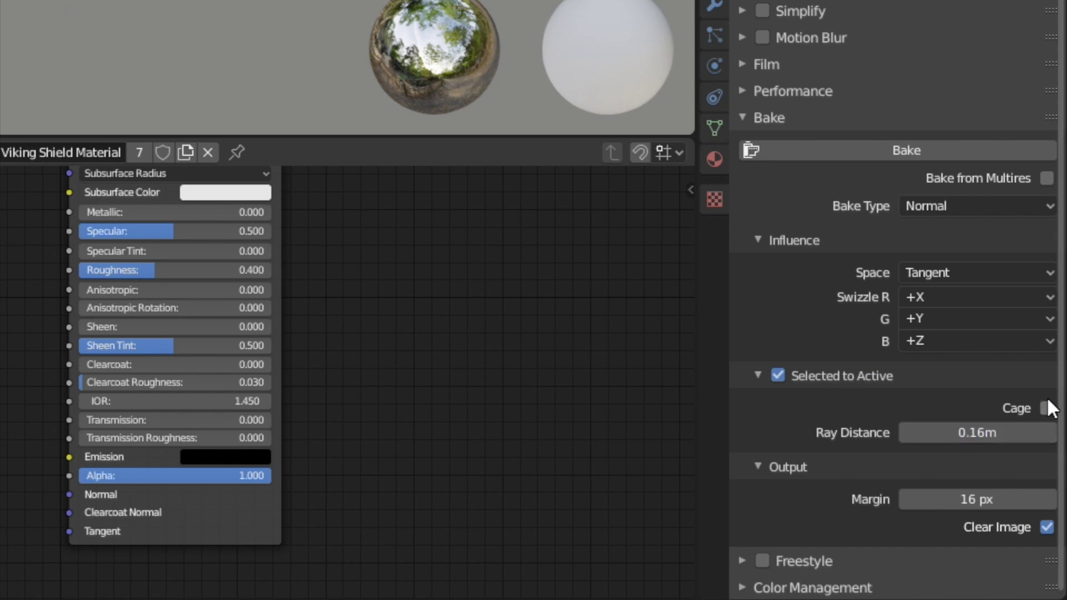
scroll(951, 542, "down", 2)
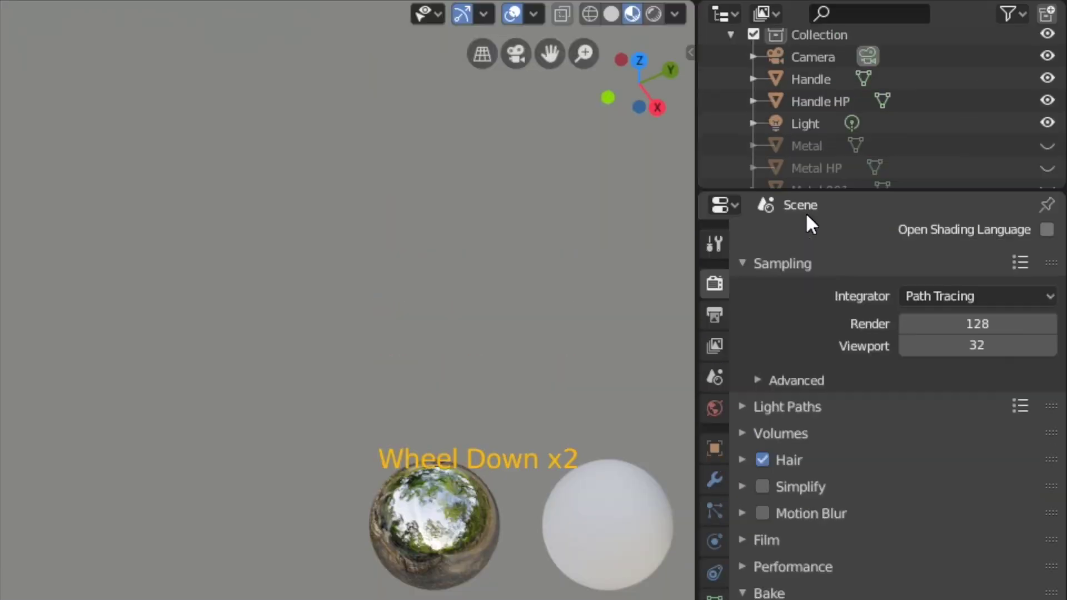
- Bake the normals from Handle HP onto the active Handle and inspect the handle area of the Shield NOR image
left_click(821, 100)
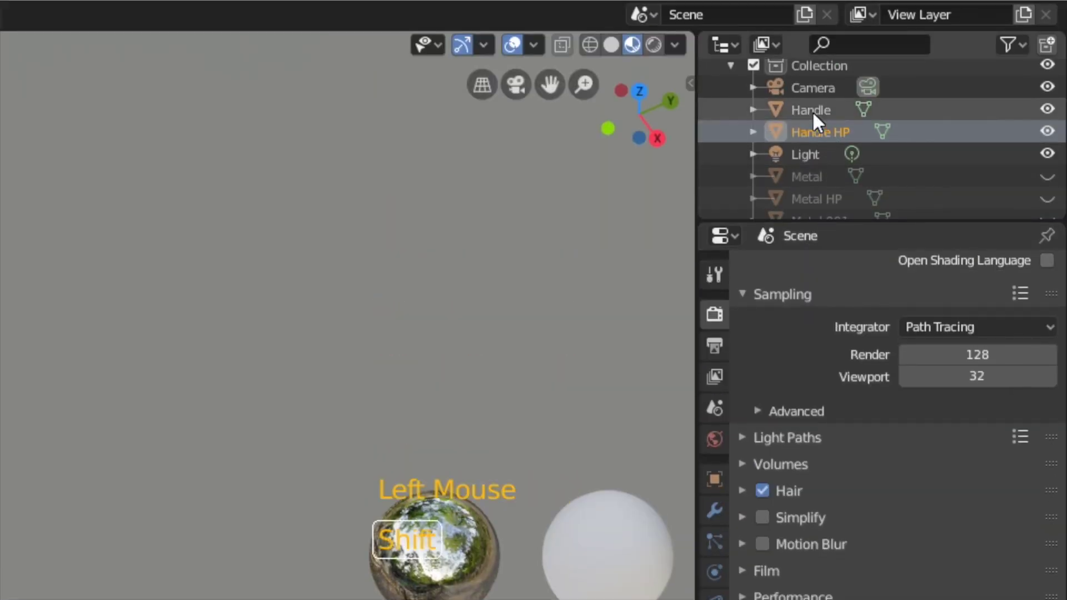
left_click(811, 111, "shift")
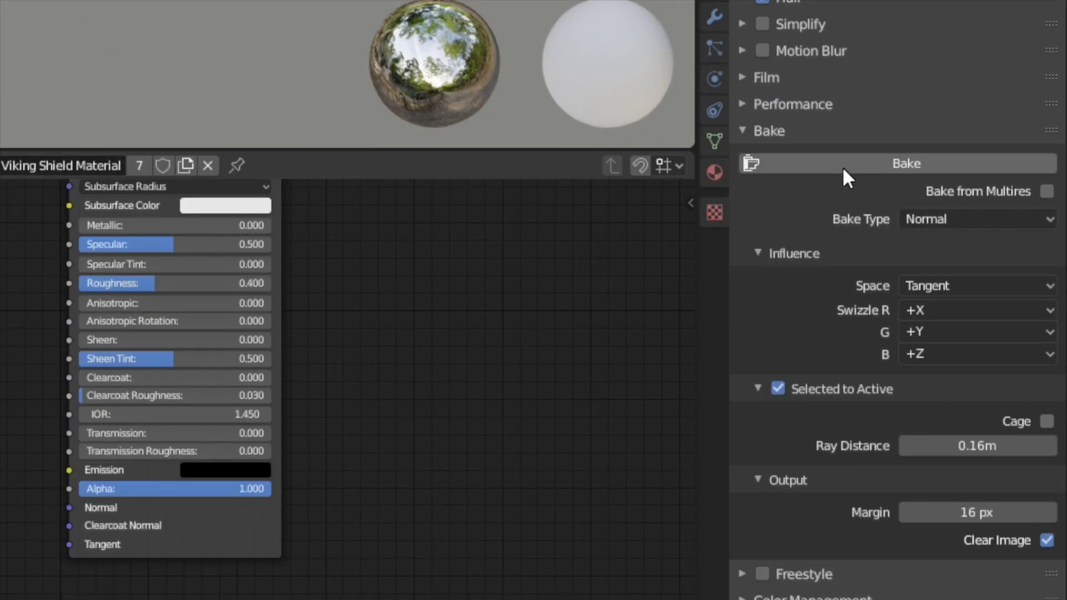
left_click(842, 166)
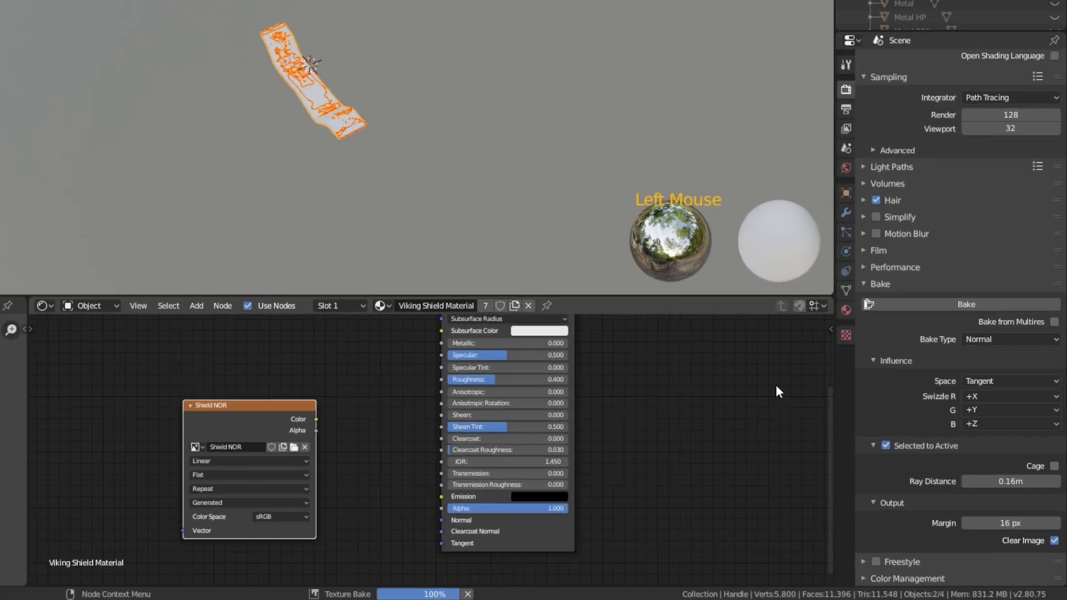
scroll(181, 456, "up", 3)
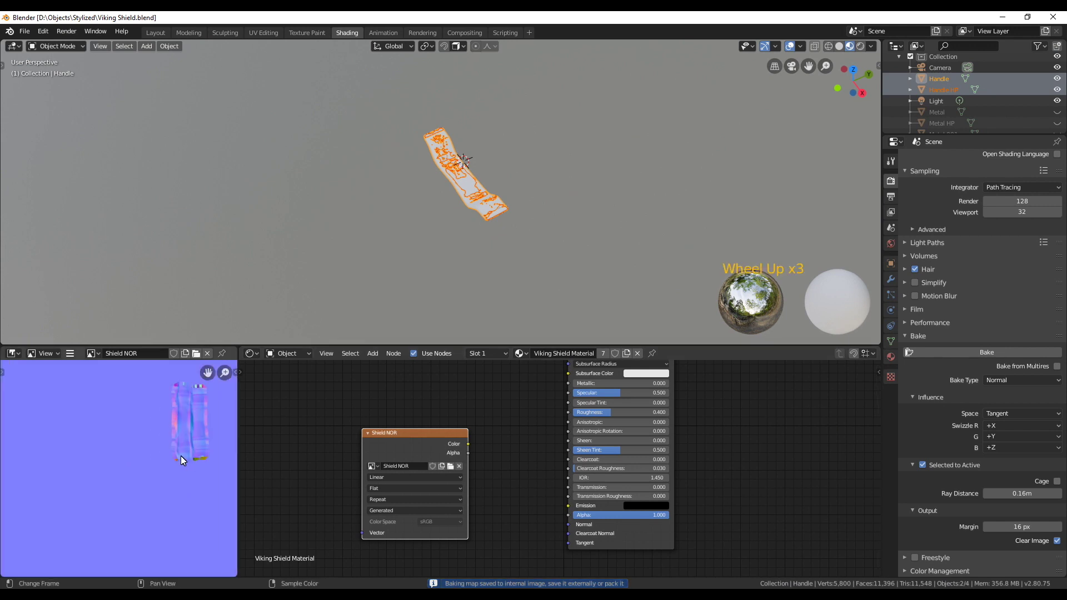
middle_click_drag(182, 456, 125, 492)
scroll(166, 415, "up", 3)
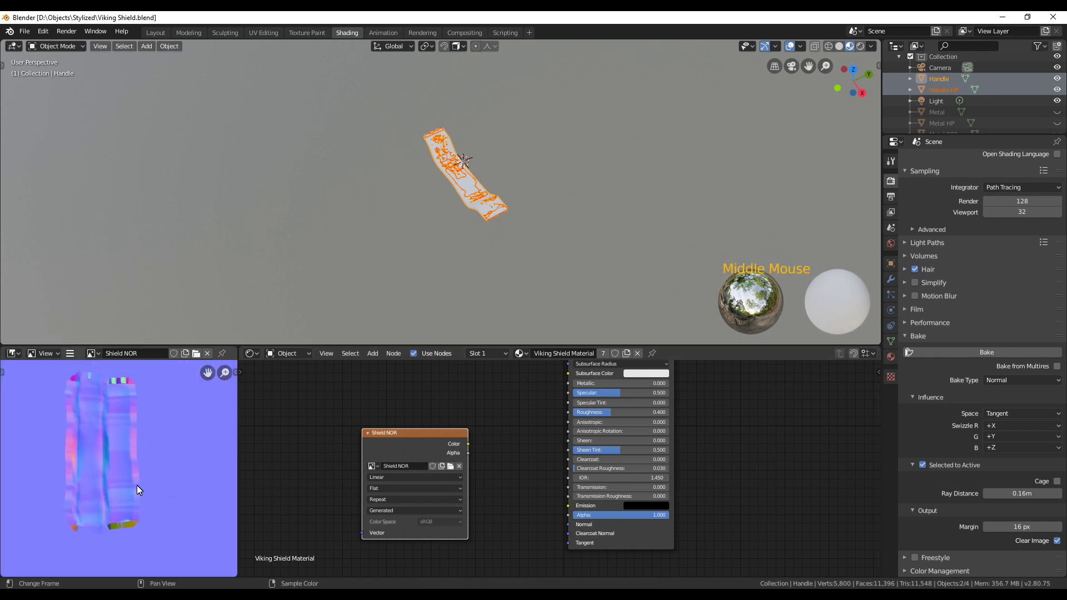
- Apply smooth shading to the Handle and Handle HP objects
left_click(961, 79)
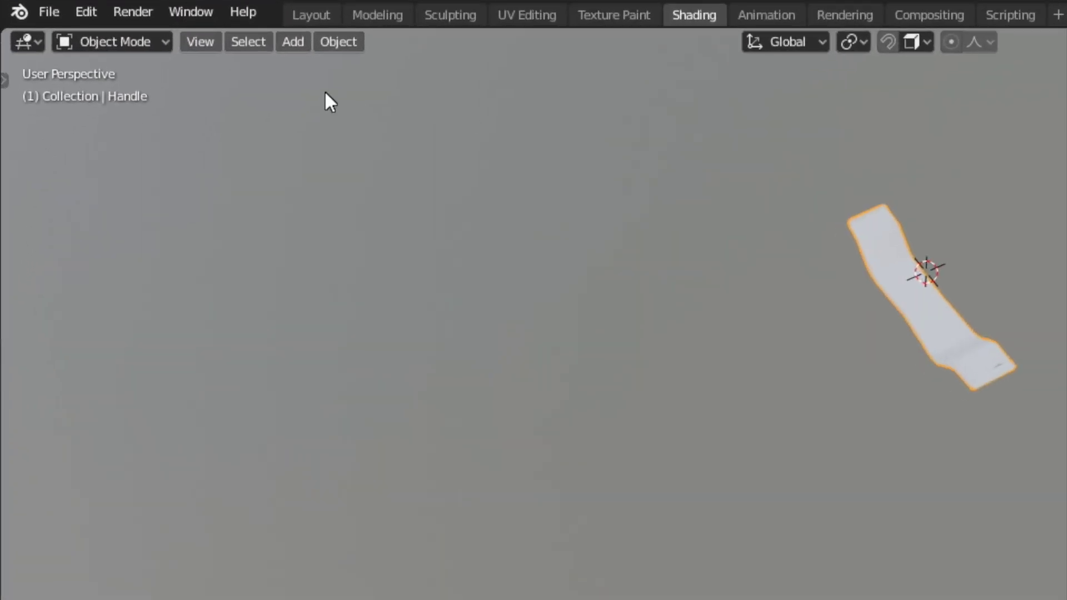
left_click(169, 46)
left_click(392, 487)
left_click(950, 90)
left_click(169, 47)
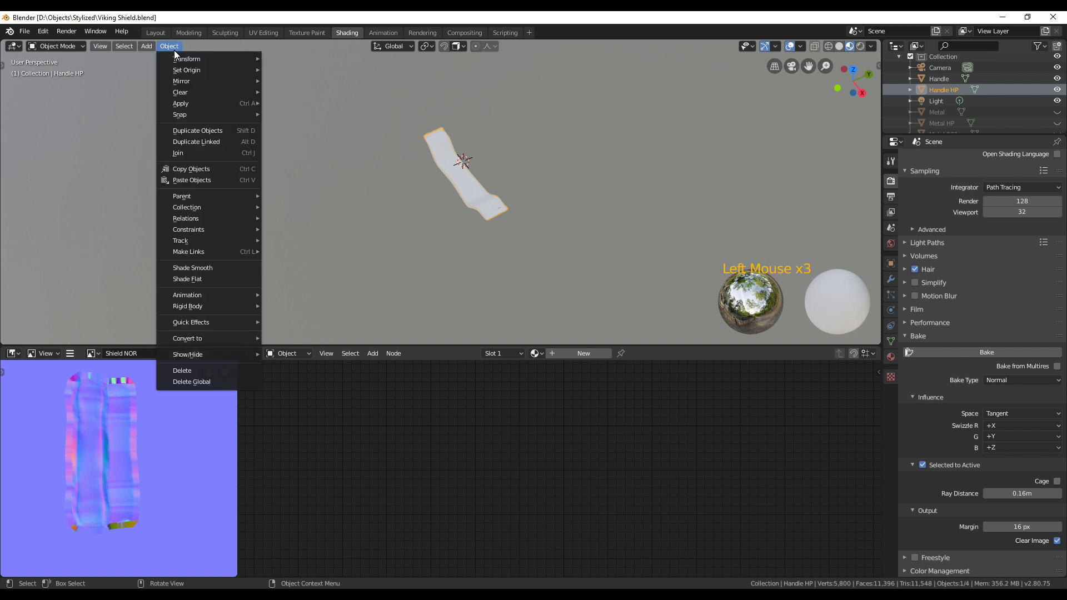
left_click(192, 268)
- Select Handle HP with Handle as the active object and rebake the normal map
left_click(935, 78, "shift")
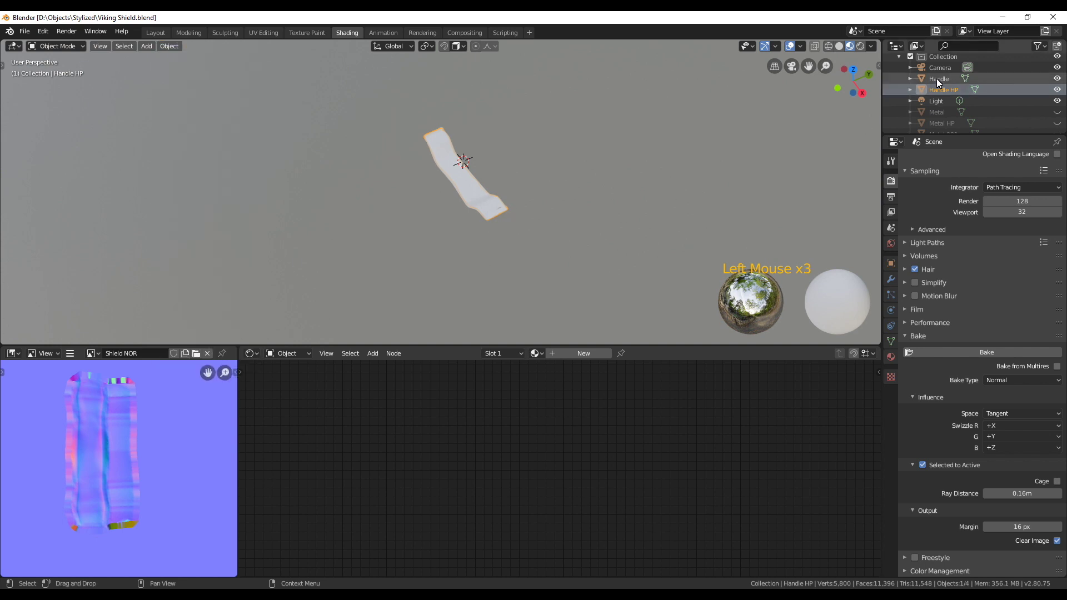
left_click(962, 352)
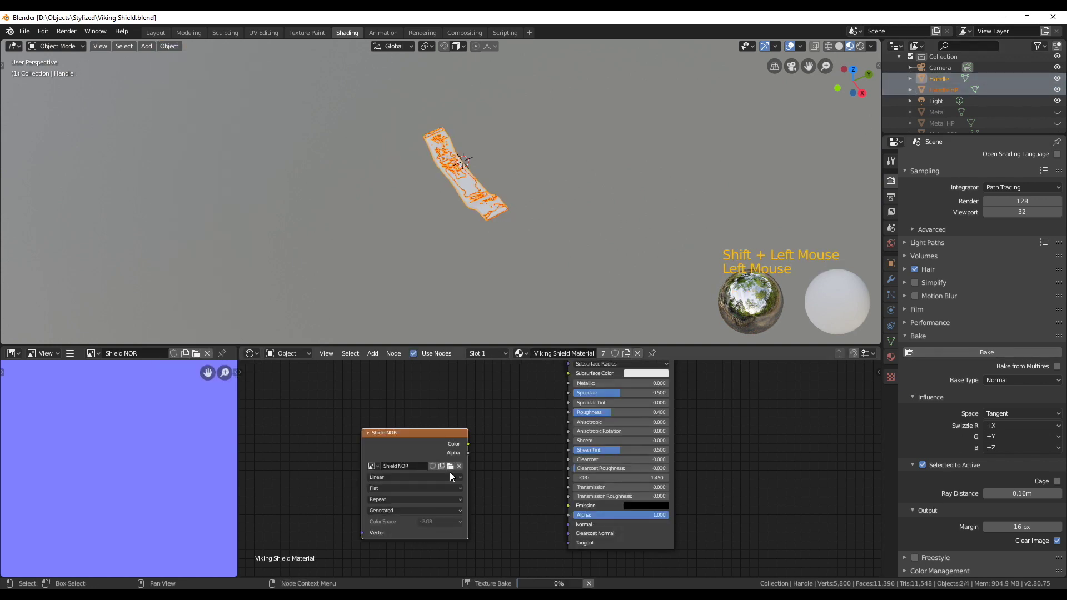
scroll(1030, 492, "up", 1)
- Set the bake ray distance to 0.016 m, rebake the handle normals and inspect the resulting image
left_click(1030, 493)
type("0.016")
key("Return")
left_click(978, 350)
left_click(978, 350)
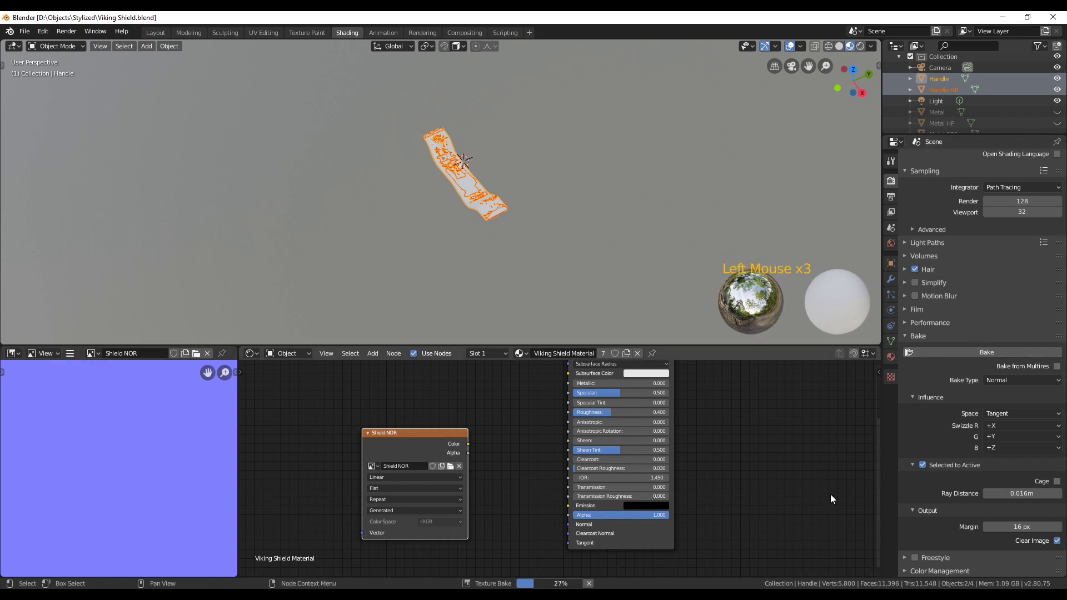
scroll(173, 527, "up", 1)
scroll(161, 478, "down", 3)
scroll(155, 445, "up", 4)
middle_click_drag(154, 445, 198, 421)
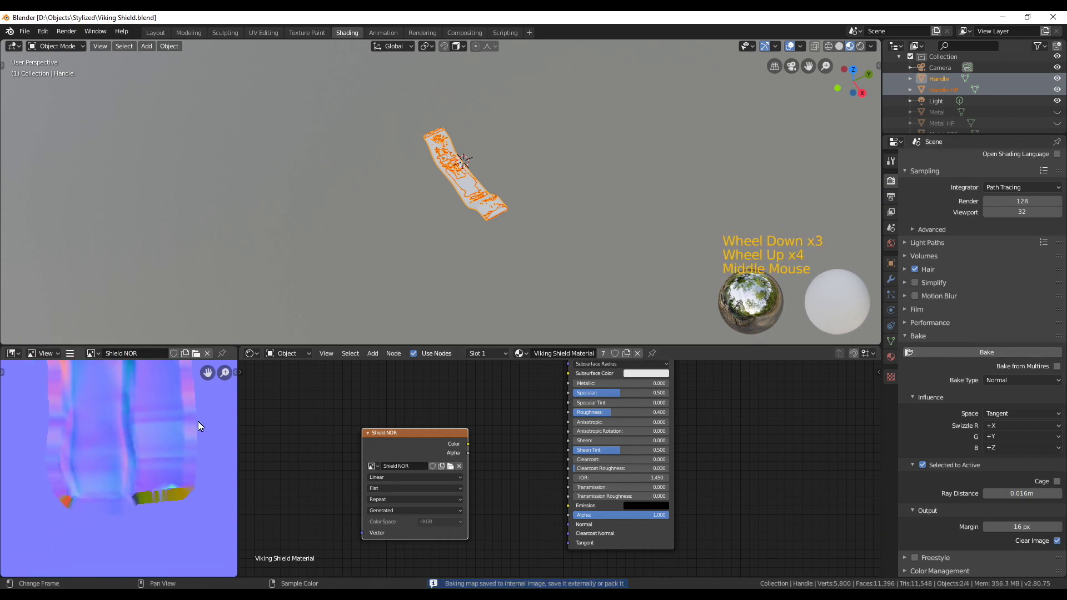
- Reduce the bake ray distance to 0.01 m, rebake the handle normals and examine the image
left_click(1025, 494)
type("0.01")
key("Return")
left_click(986, 352)
scroll(187, 442, "down", 2)
middle_click_drag(187, 443, 167, 502)
- Set the bake ray distance to 0.005 m, rebake the handle normals and view the whole Shield NOR image
left_click(1021, 492)
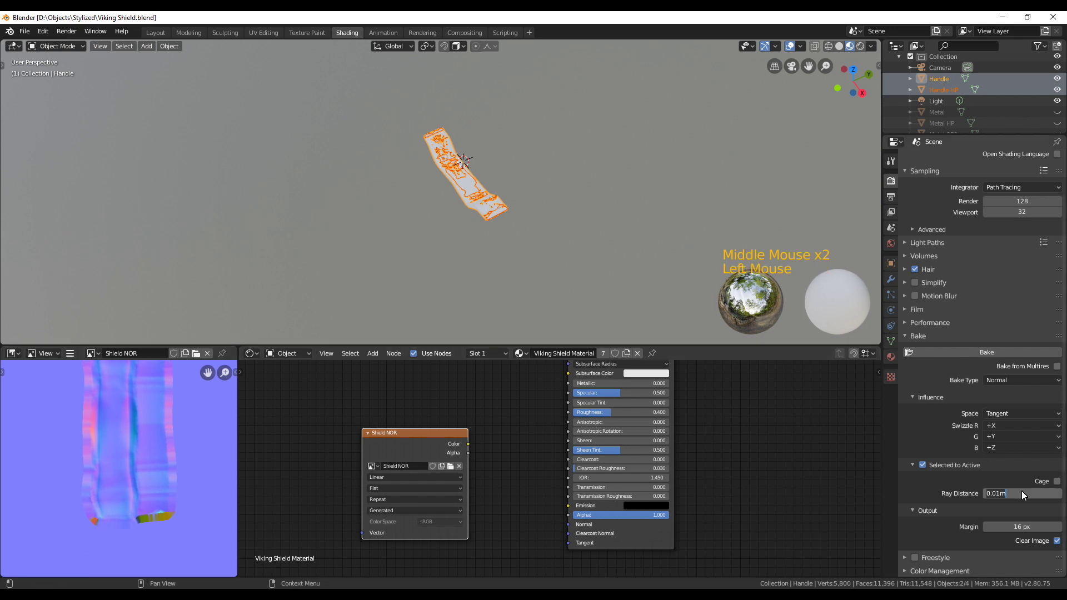
type("0.005")
left_click(986, 352)
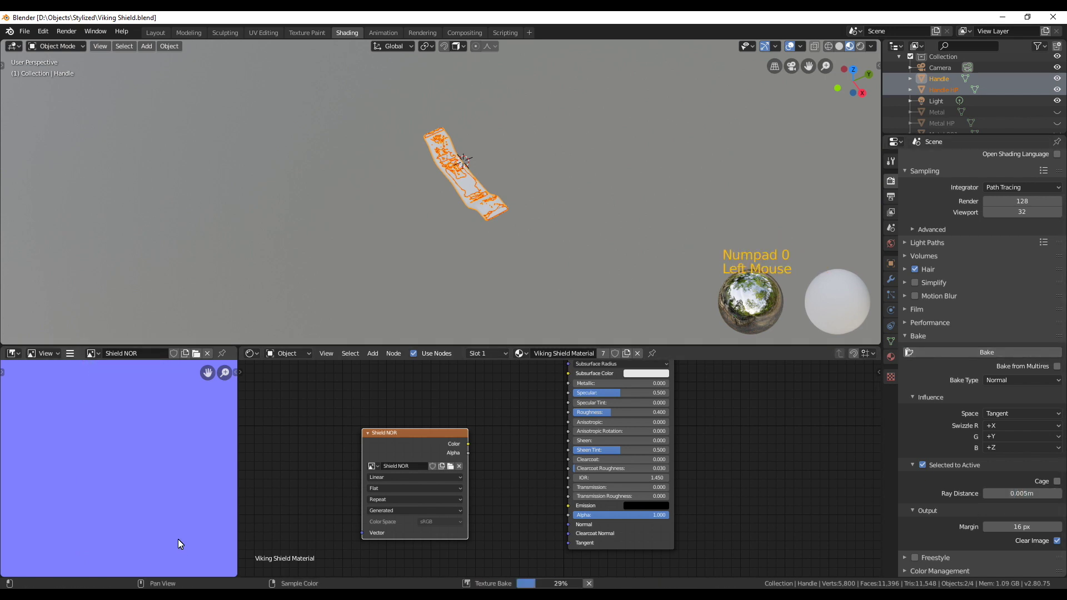
scroll(159, 452, "down", 2)
scroll(85, 541, "down", 2)
mouse_move(159, 452)
middle_mouse_down()
mouse_move(84, 542)
mouse_move(155, 469)
mouse_move(156, 431)
middle_mouse_up()
scroll(154, 468, "down", 2)
scroll(173, 468, "down", 1)
middle_click_drag(174, 468, 189, 472)
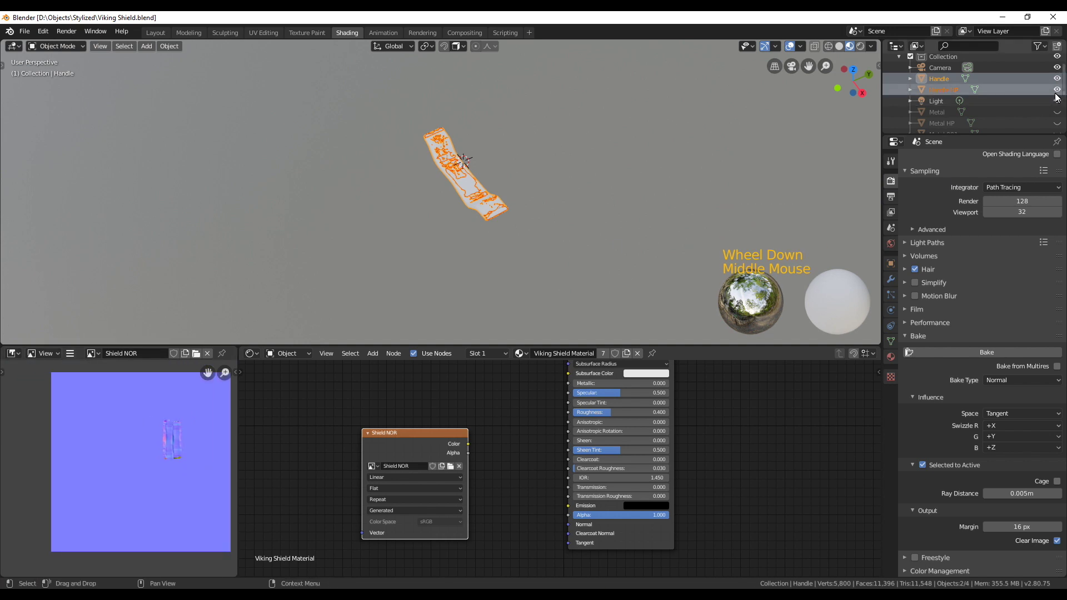
- Hide both the Handle HP and the low-poly Handle objects
left_click(1056, 89)
left_click(1057, 79)
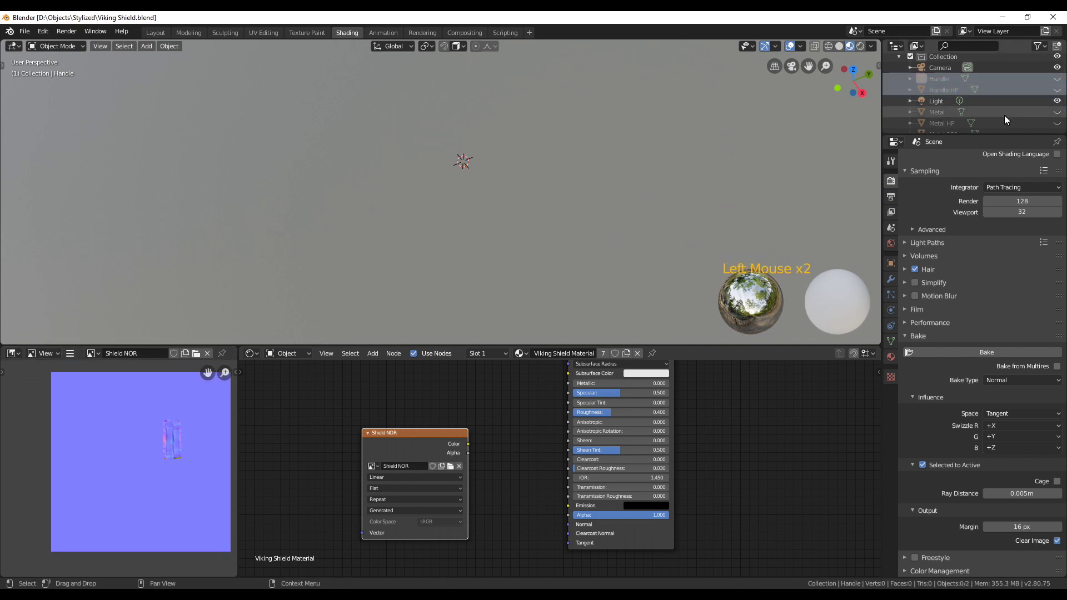
- Unhide Metal and Metal HP, then select Metal HP together with Metal as the active object
left_click(1056, 112)
left_click(1057, 123)
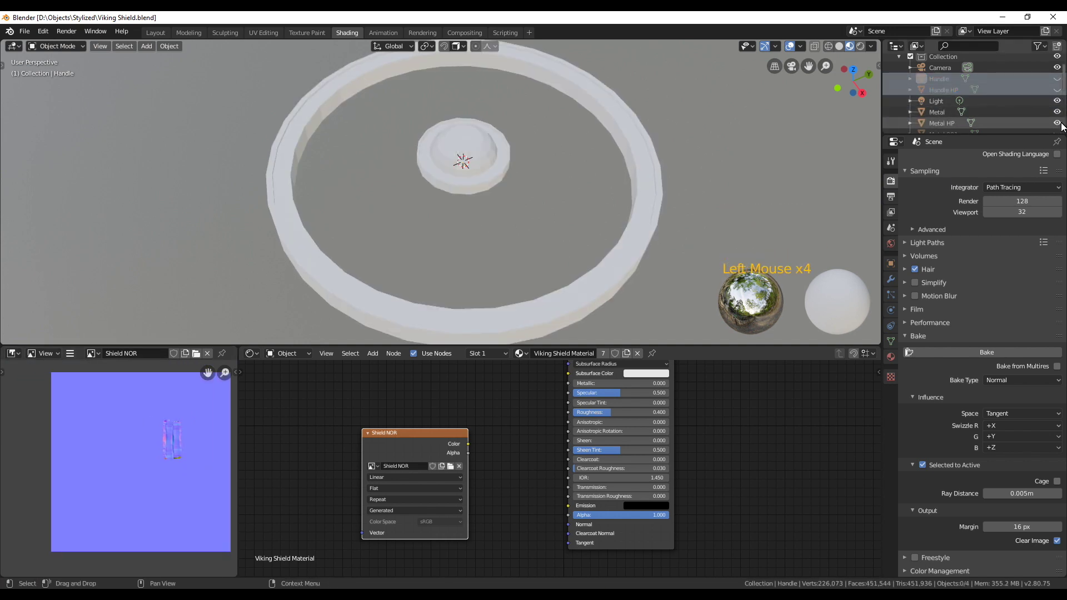
left_click(938, 123)
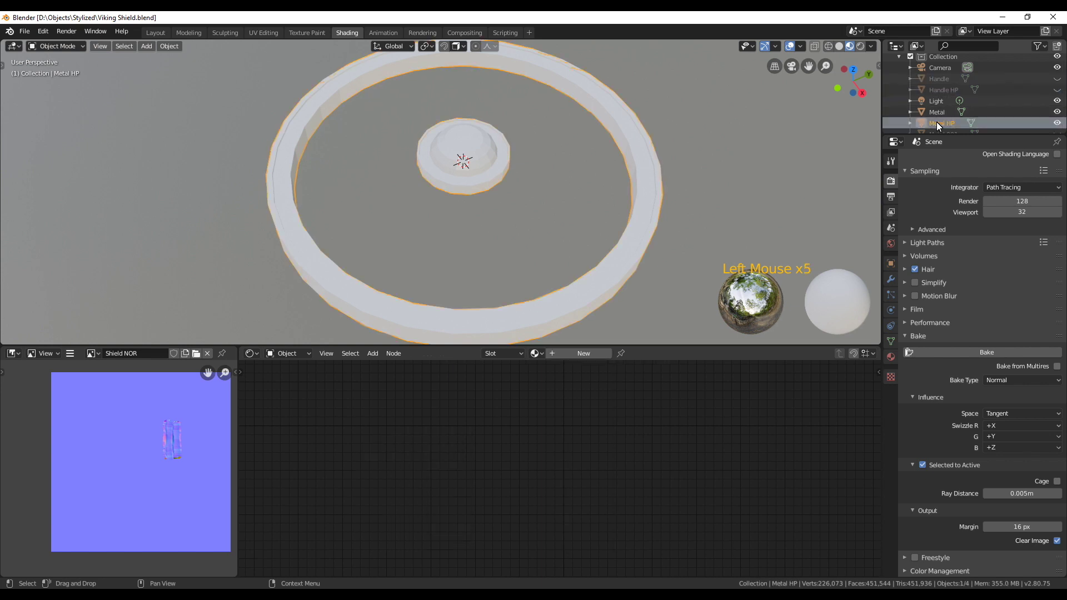
left_click(935, 112, "shift")
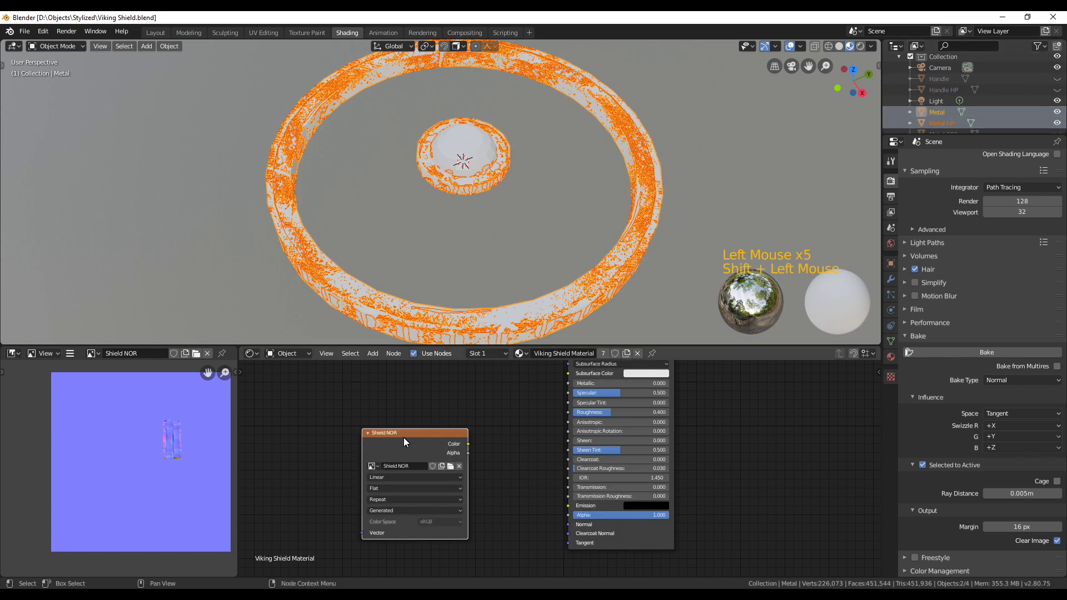
- Turn off clearing the image before baking, bake the Metal HP normals onto Metal and inspect the resulting image
mouse_move(399, 436)
left_mouse_down()
mouse_move(422, 430)
mouse_move(391, 429)
left_mouse_up()
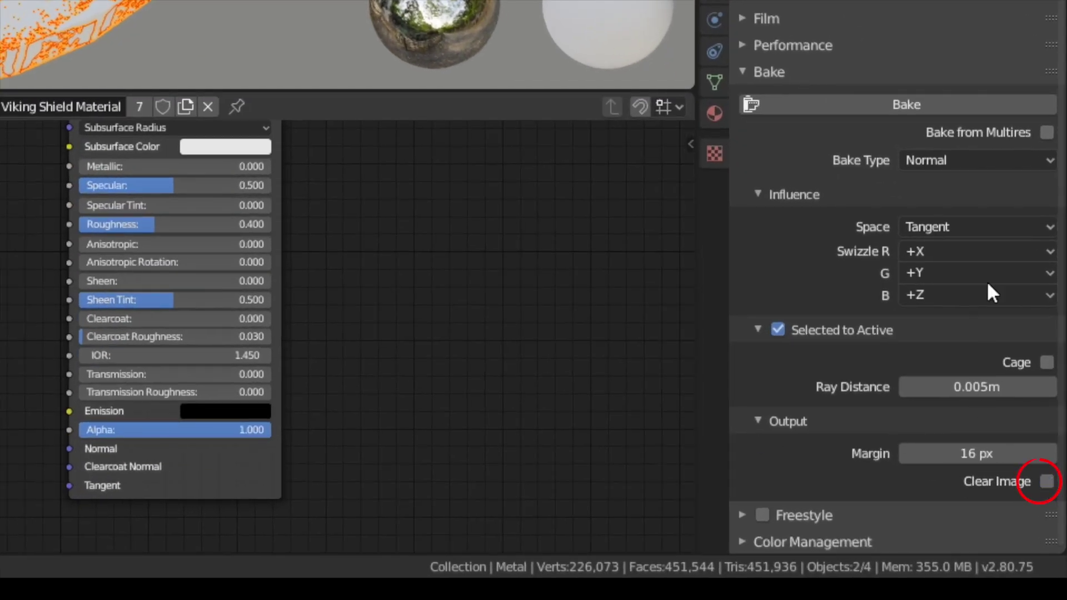
left_click(898, 106)
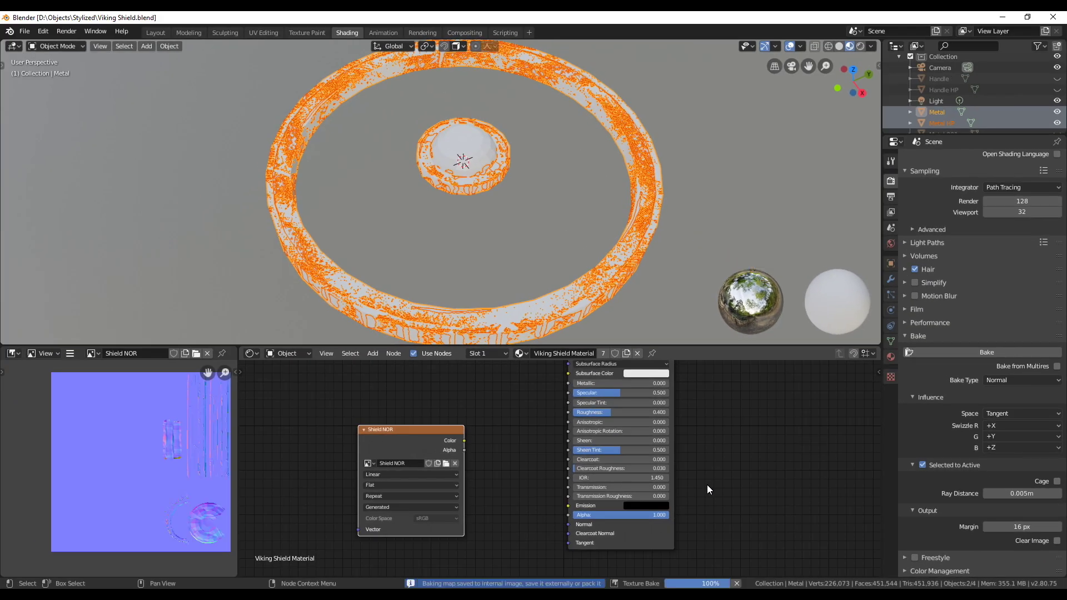
middle_click_drag(179, 497, 150, 464)
scroll(144, 493, "up", 4)
middle_click_drag(135, 405, 144, 481)
- Shade both Metal and Metal HP smooth, then rebake the Metal HP normals onto Metal
left_click(935, 112)
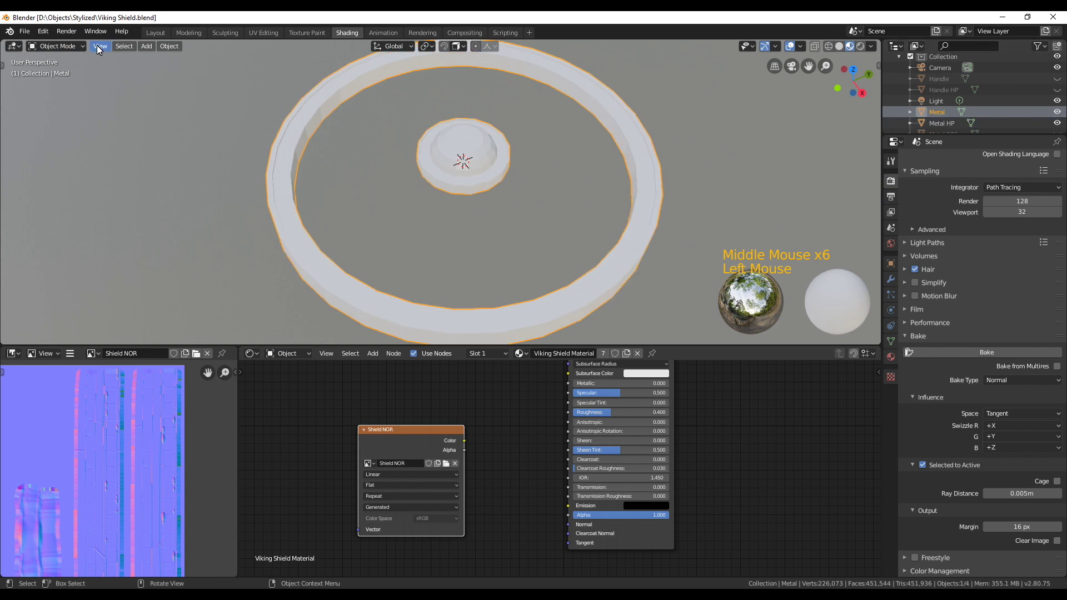
left_click(166, 46)
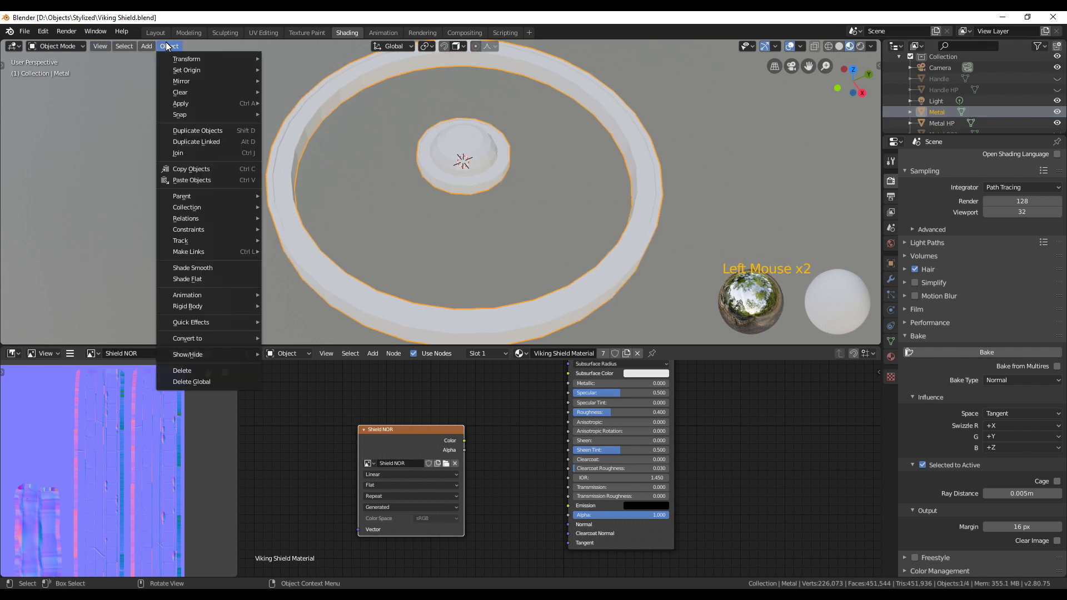
left_click(195, 268)
left_click(935, 123)
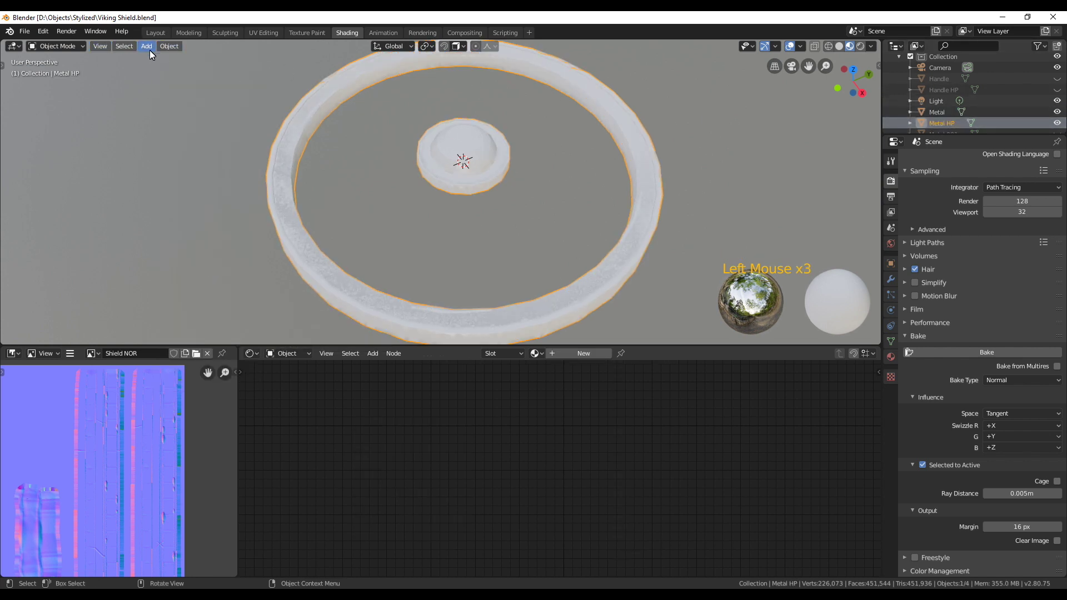
left_click(168, 46)
left_click(935, 113, "shift")
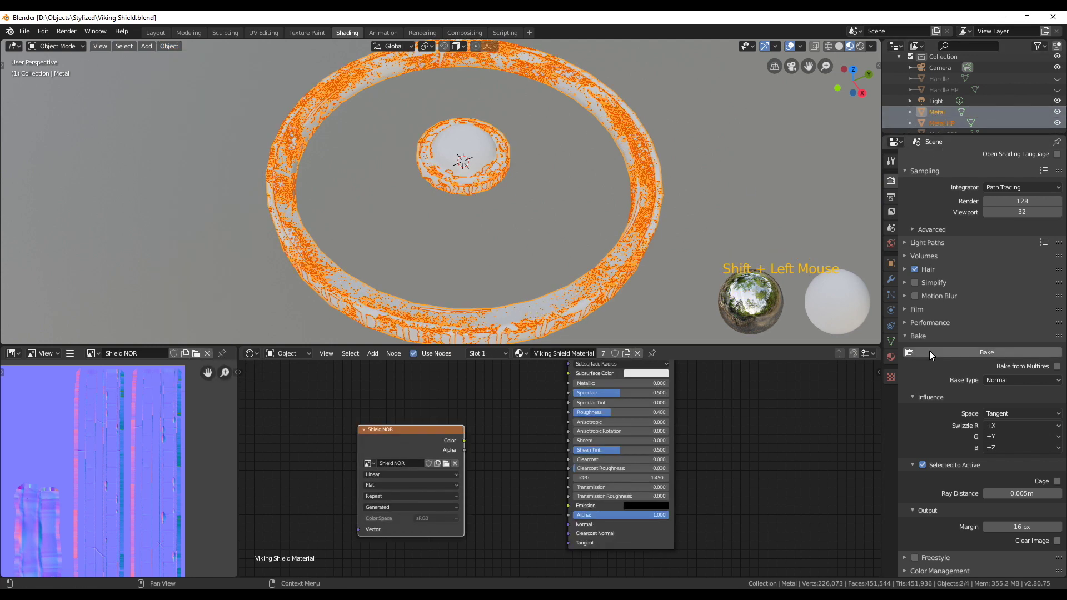
left_click(928, 351)
- Examine the rim strips and the boss in the baked Shield NOR image up close, then view the whole image
scroll(93, 492, "down", 2)
middle_click_drag(93, 491, 112, 435)
scroll(133, 464, "up", 5)
scroll(106, 456, "down", 2)
scroll(102, 444, "up", 2)
middle_click_drag(66, 458, 169, 460)
scroll(112, 497, "down", 2)
scroll(107, 507, "up", 3)
scroll(167, 457, "down", 7)
middle_click_drag(118, 546, 93, 484)
scroll(126, 379, "up", 4)
scroll(135, 498, "down", 5)
scroll(108, 518, "down", 1)
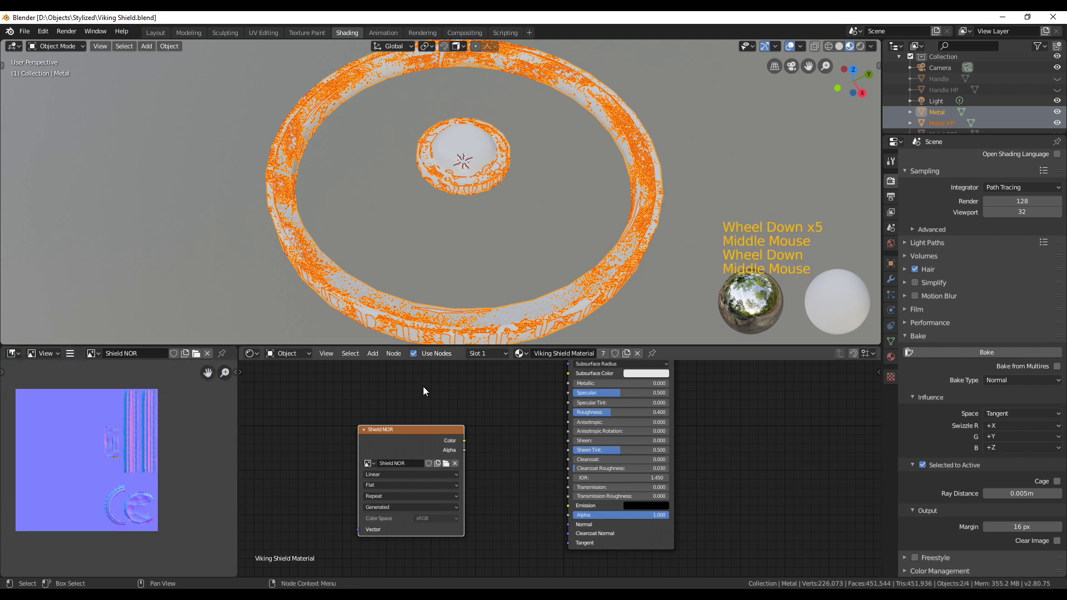
- Hide Metal and Metal HP and unhide Metal.001 and Metal.001 HP
left_click(1056, 123)
left_click(1056, 112)
scroll(979, 107, "down", 2)
left_click(948, 94)
left_click(1056, 90)
left_click(1056, 101)
- Shade Metal.001 and Metal.001 HP smooth and bake the high-poly normals onto Metal.001
left_click(945, 101)
left_click(947, 90, "shift")
left_click(171, 47)
left_click(948, 92)
left_click(170, 46)
left_click(948, 101, "shift")
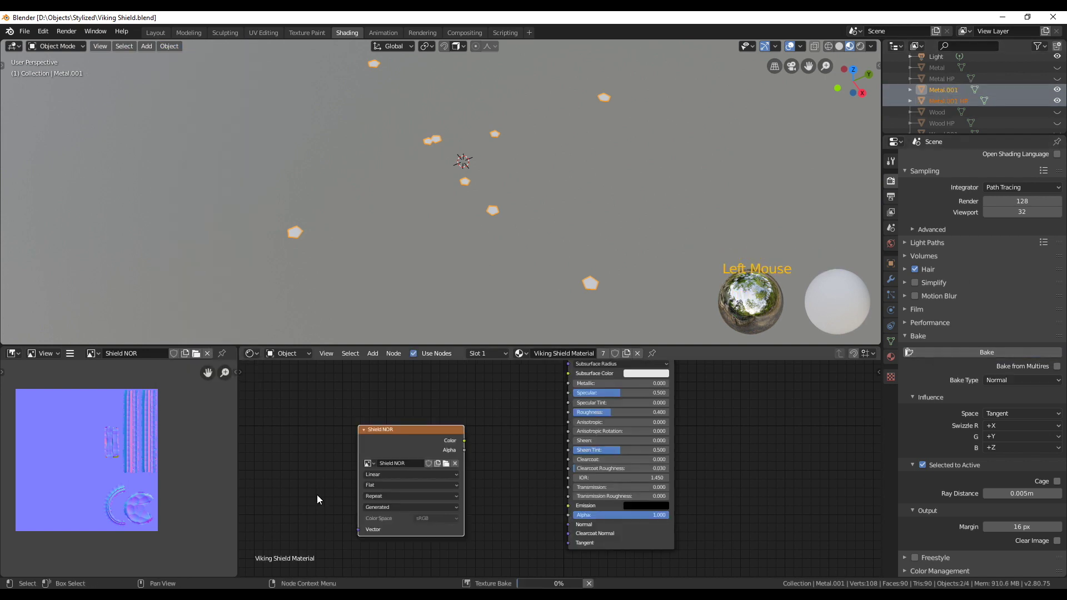
scroll(105, 484, "up", 4)
middle_click_drag(105, 485, 90, 451)
- Hide the Metal.001 pair, then unhide and select Wood HP and Wood
left_click(1057, 90)
left_click(1057, 102)
left_click(1057, 113)
left_click(1057, 123)
left_click(941, 123, "shift")
left_click(936, 112, "shift")
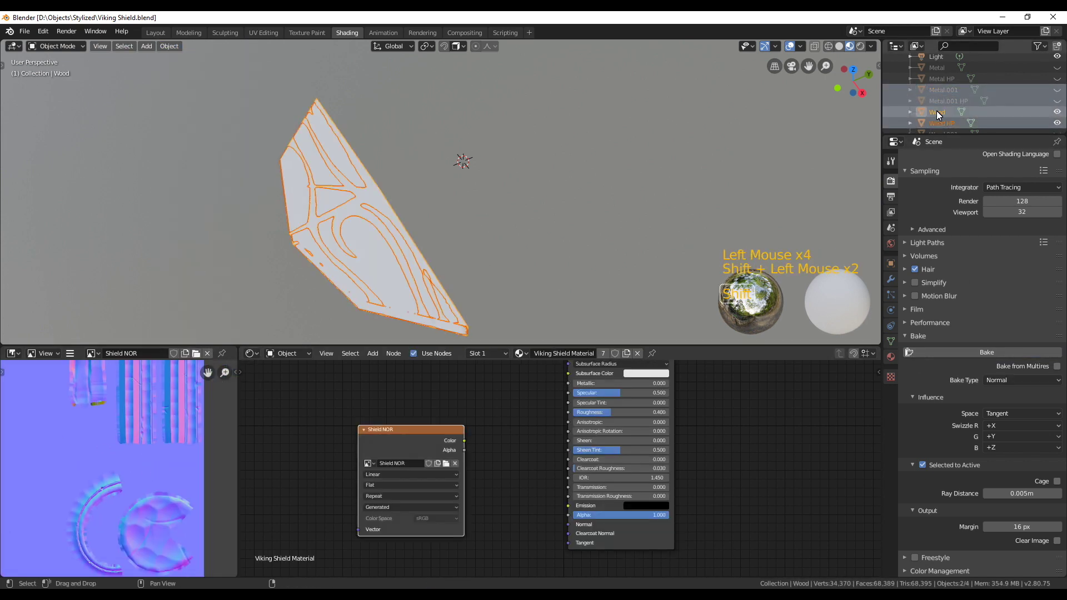
- Shade Wood and Wood HP smooth, and reselect both with Wood as the active object
scroll(160, 464, "down", 2)
middle_click_drag(161, 465, 237, 483)
left_click(939, 113)
left_click(170, 46)
left_click(181, 267)
left_click(943, 123)
left_click(170, 47)
left_click(180, 266)
left_click(943, 112, "shift")
- Bake the Wood HP normals onto Wood at a 0.005 m ray distance and inspect the plank in the image
left_click(978, 352)
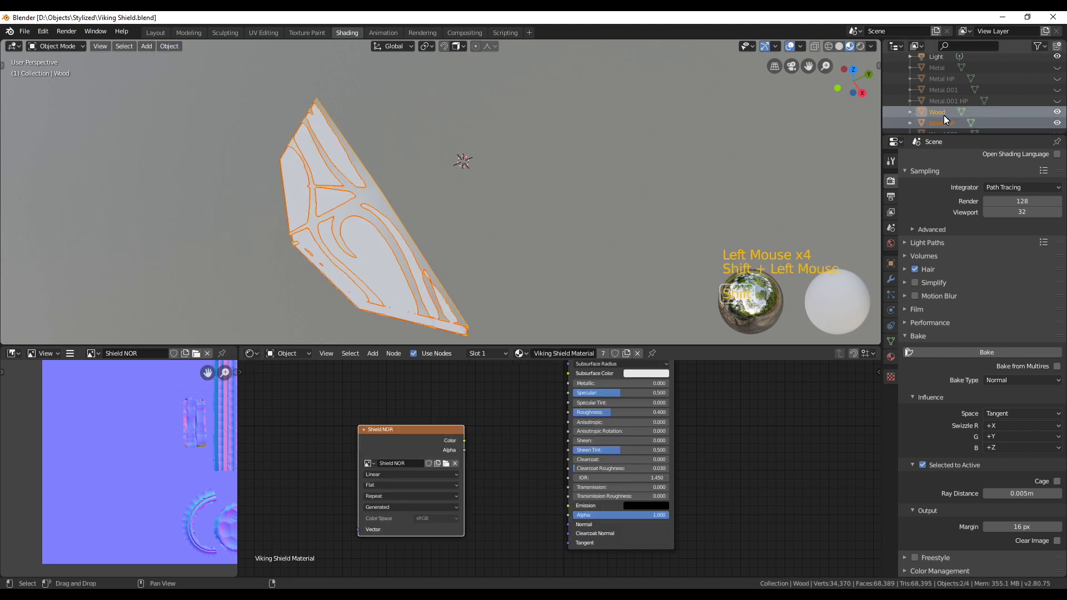
scroll(164, 420, "up", 1)
middle_click_drag(164, 420, 172, 472)
scroll(172, 473, "up", 4)
middle_click_drag(173, 472, 175, 503)
scroll(175, 503, "down", 1)
- Set the bake ray distance to 0.008 m and rebake the normals onto Wood
left_click(1031, 495)
type("0.008")
key("Return")
left_click(977, 352)
- Set the bake ray distance to 0.01 m and rebake the normals onto Wood
left_click(1034, 496)
type("0.01")
key("Return")
left_click(971, 348)
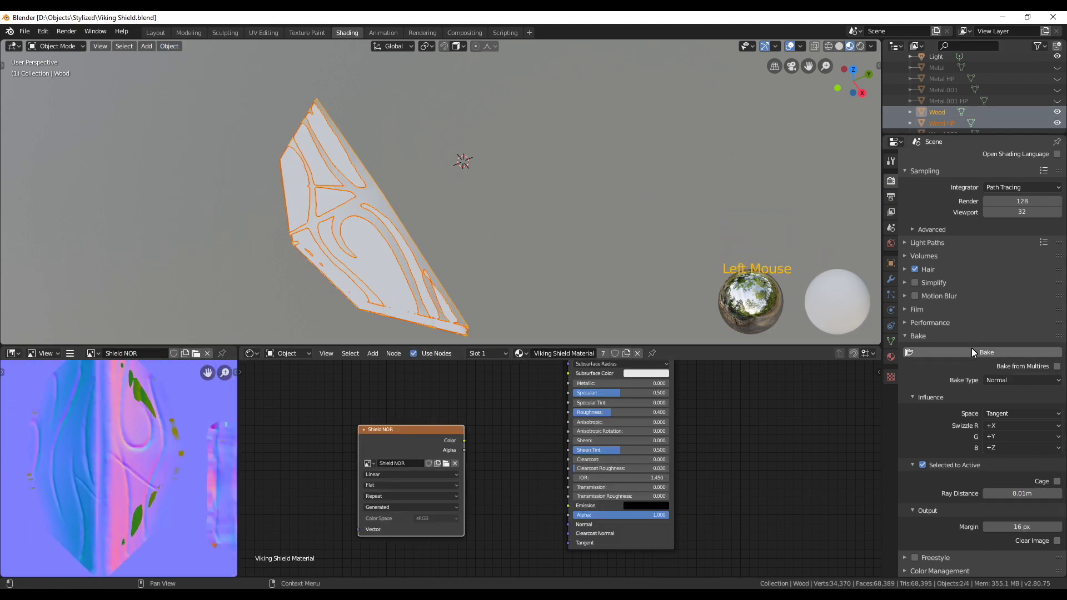
- Inspect the baked Wood plank, then set the bake ray distance to 0.015 m and rebake its normals
scroll(173, 438, "down", 2)
mouse_move(173, 439)
middle_mouse_down()
mouse_move(181, 478)
mouse_move(162, 442)
middle_mouse_up()
scroll(175, 473, "up", 3)
scroll(181, 478, "down", 5)
scroll(162, 442, "down", 1)
left_click(1031, 495)
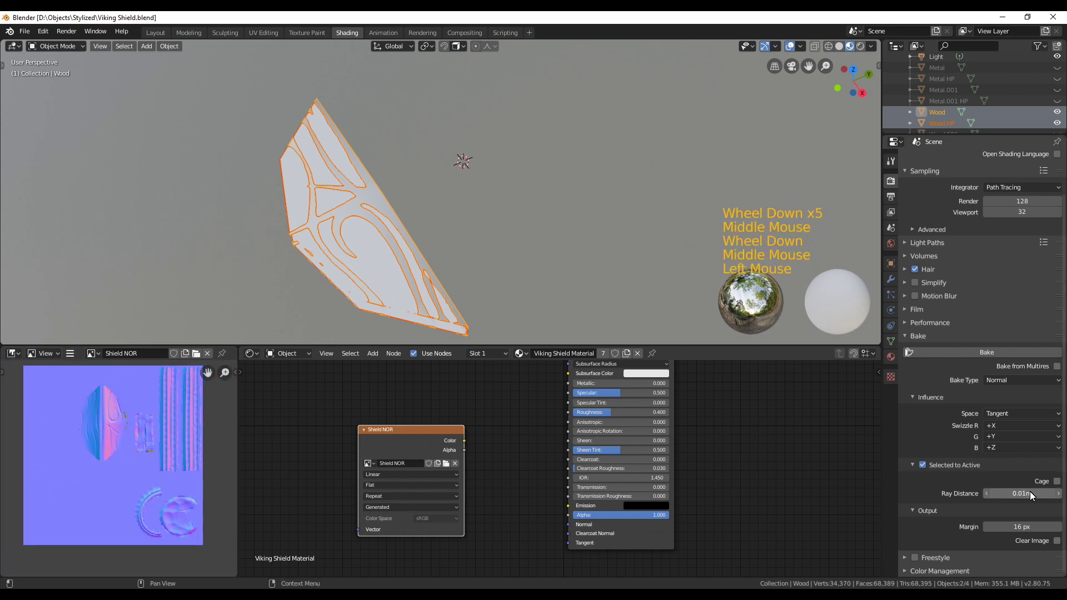
left_click(986, 354)
- Hide Wood and Wood HP and unhide Wood.001 and Wood.001 HP
left_click(1056, 112)
left_click(1056, 123)
scroll(1056, 118, "down", 1)
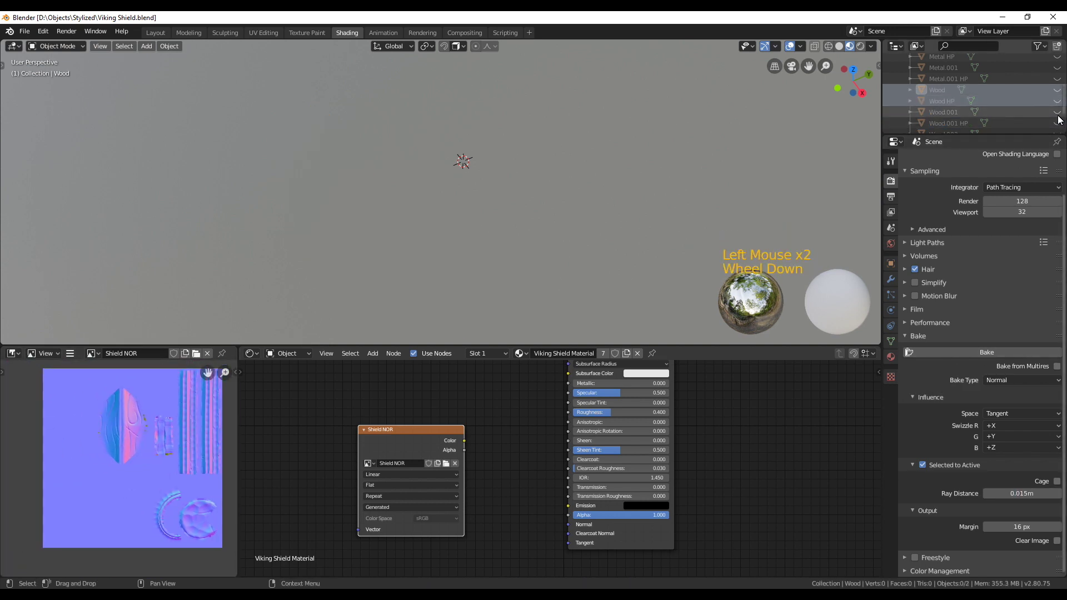
left_click(1057, 112)
left_click(1057, 123)
- Shade Wood.001 and Wood.001 HP smooth, bake the normals onto Wood.001 and inspect the new area of the image
left_click(945, 113)
left_click(177, 47)
left_click(943, 123, "shift")
left_click(977, 354)
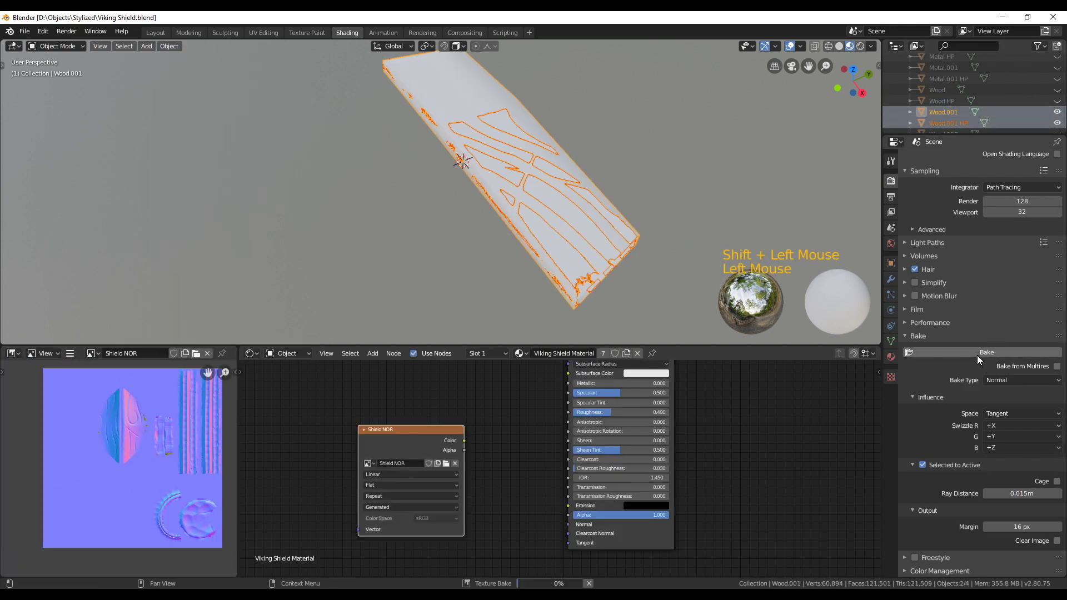
scroll(125, 516, "up", 4)
middle_click_drag(125, 516, 129, 453)
scroll(129, 453, "up", 4)
middle_click_drag(133, 448, 148, 398)
- Change the bake ray distance, rebake the Wood.001 normals and inspect the plank's edges
left_click_drag(1032, 496, 1040, 496)
left_click(943, 351)
scroll(137, 496, "down", 3)
middle_click_drag(138, 495, 189, 531)
scroll(150, 474, "up", 4)
- Set the bake ray distance to 0.05 m and rebake the normals onto Wood.001
left_click(1024, 492)
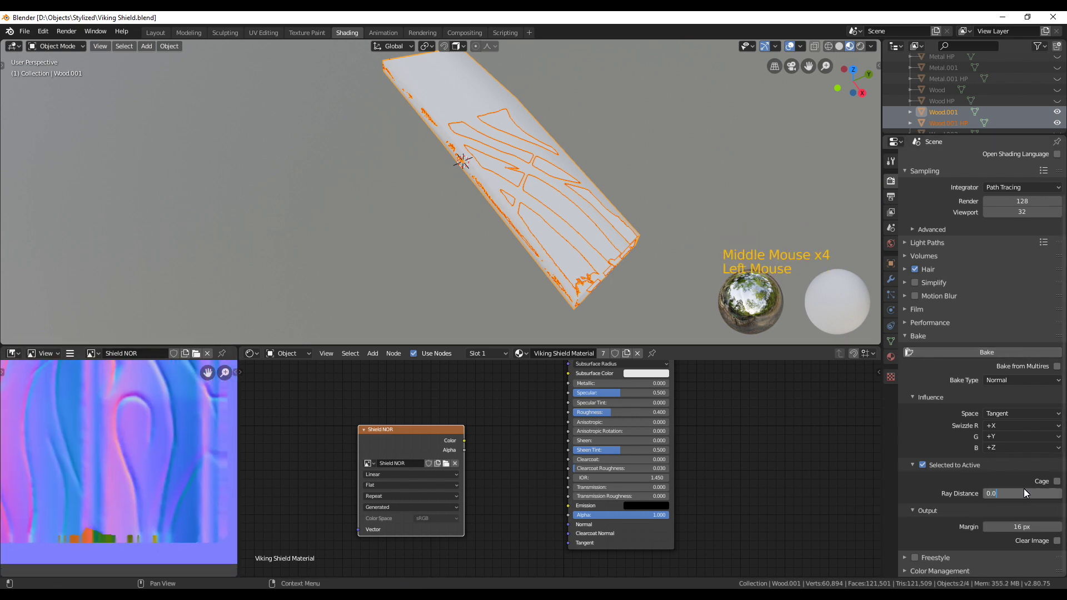
scroll(92, 472, "down", 6)
middle_click_drag(93, 472, 107, 522)
- Hide the Wood.001 pair and unhide Wood.002 and Wood.002 HP
scroll(92, 521, "down", 1)
left_click_drag(1056, 123, 1056, 113)
scroll(1057, 112, "down", 1)
left_click_drag(1056, 112, 1057, 123)
- Shade Wood.002 and Wood.002 HP smooth and bake the high-poly normals onto Wood.002
left_click(945, 125)
left_click(170, 47)
left_click(192, 269)
left_click(944, 113)
left_click(169, 48)
left_click(184, 268)
left_click(945, 122)
left_click(945, 113, "shift")
middle_click_drag(101, 433, 114, 435)
- Show Wood.003 and Wood.003 HP in place of the Wood.002 pair and shade both smooth
scroll(1057, 112, "down", 2)
mouse_move(1056, 123)
left_mouse_down()
mouse_move(1057, 112)
mouse_move(1057, 123)
left_mouse_up()
left_click(944, 113)
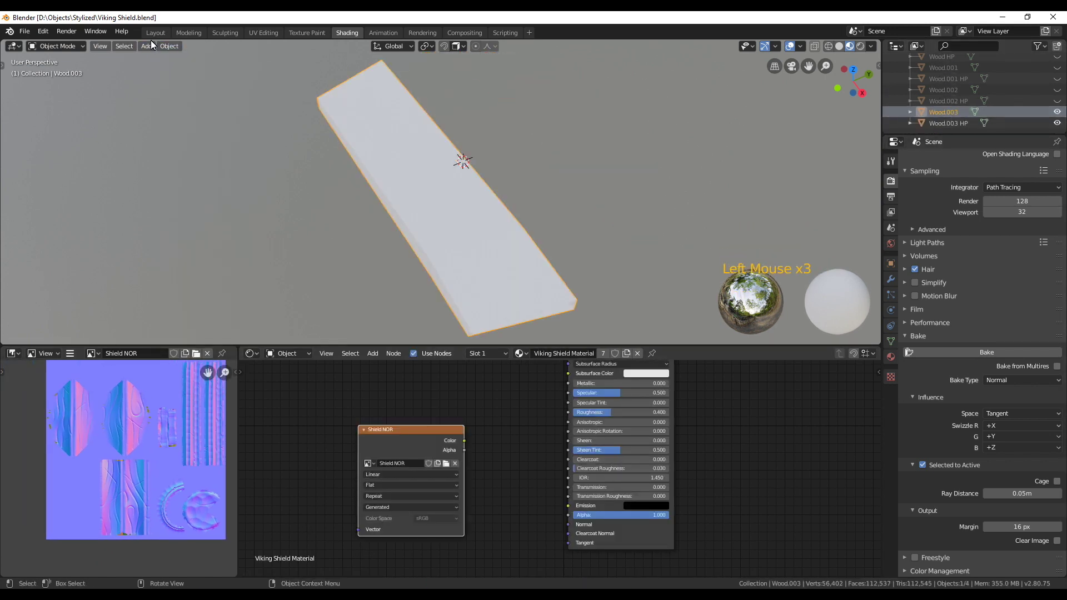
left_click(170, 48)
left_click(189, 268)
left_click(946, 124)
left_click(176, 48)
- Bake the Wood.003 HP normals onto Wood.003 and inspect the Shield NOR image
left_click(946, 111, "shift")
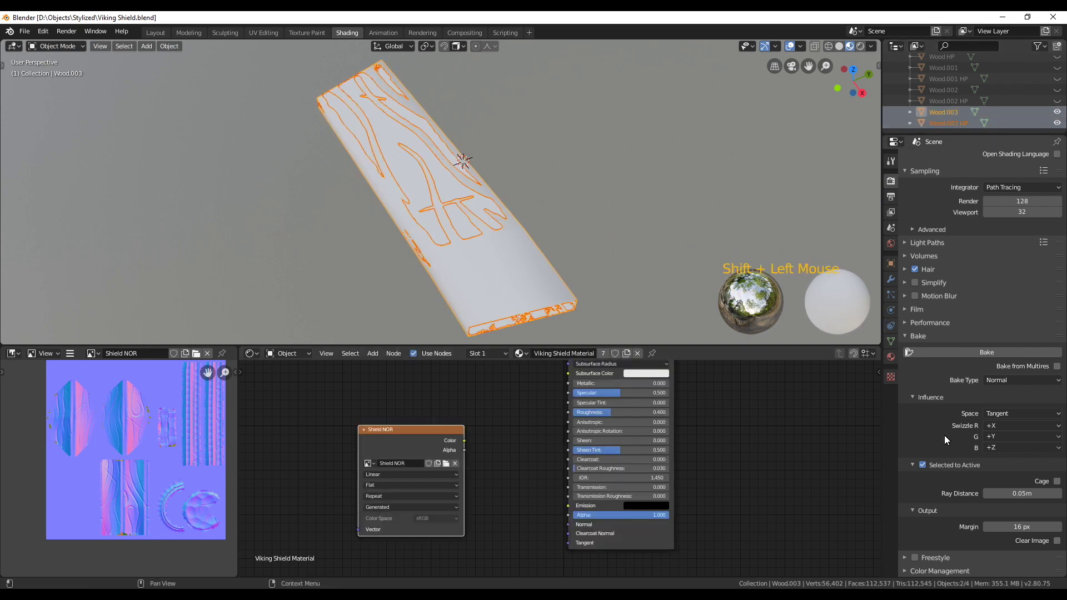
left_click(977, 353)
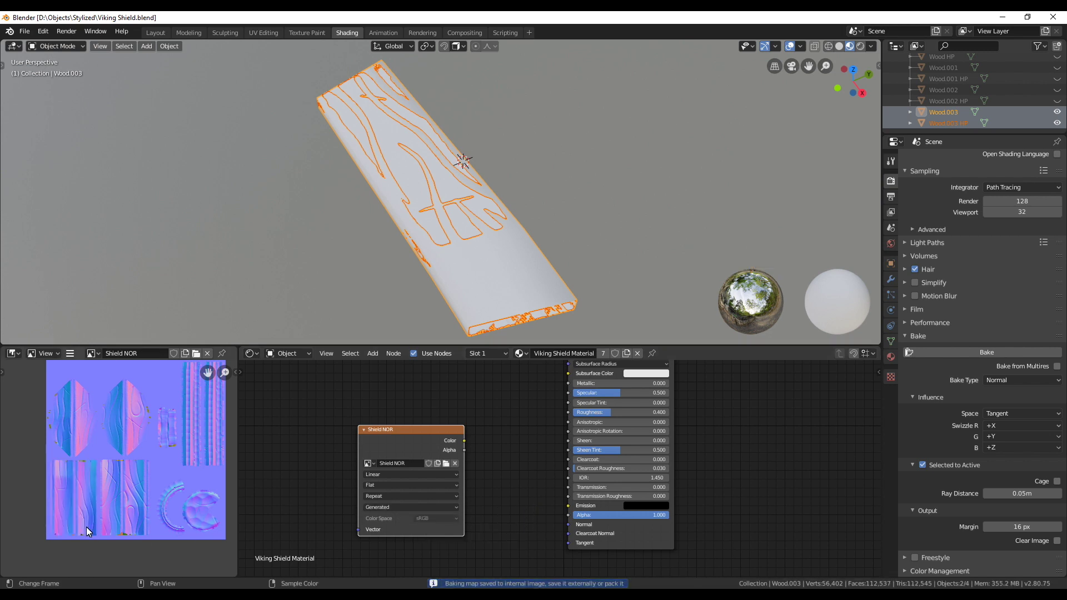
scroll(86, 526, "up", 3)
middle_click_drag(85, 527, 105, 489)
scroll(105, 511, "down", 2)
scroll(103, 502, "down", 1)
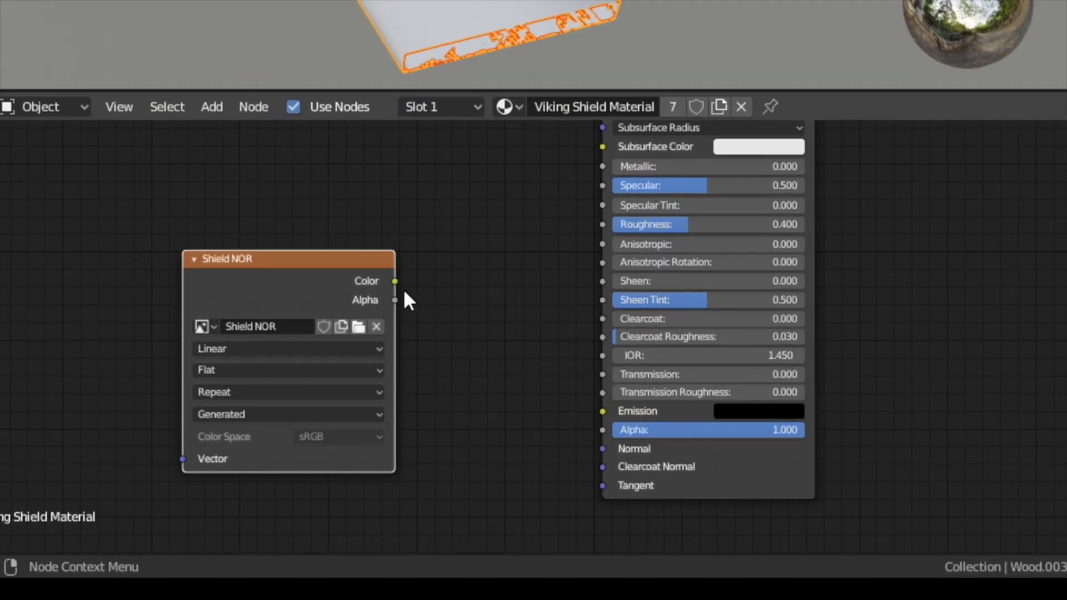
- Connect the Shield NOR texture's Color output to the Principled shader's Normal input and move the texture node farther from the shader
left_click_drag(394, 281, 602, 449)
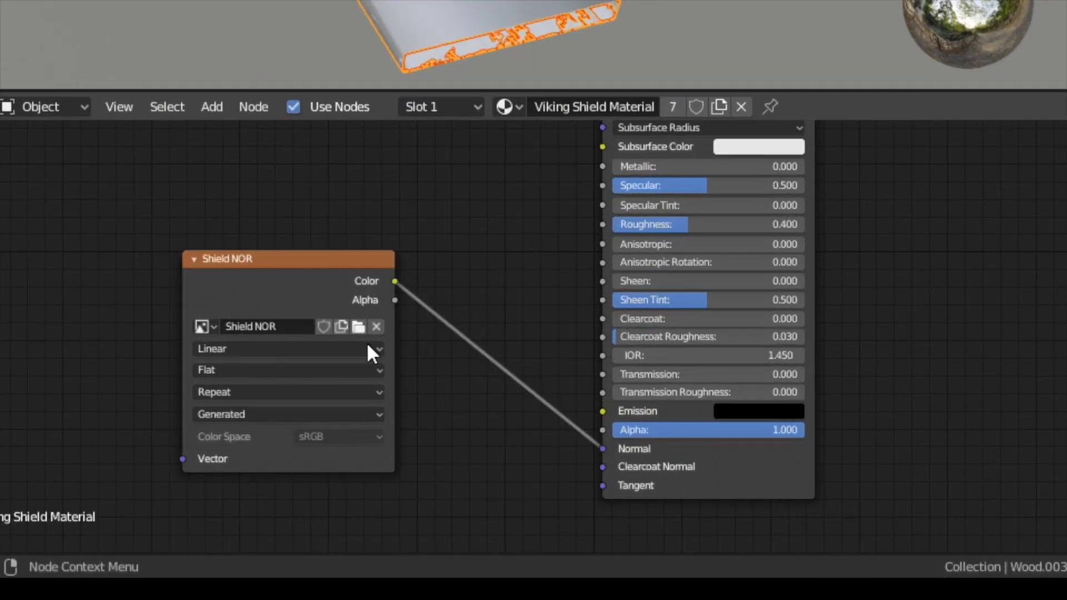
left_click_drag(317, 273, 114, 358)
middle_click_drag(352, 377, 371, 315)
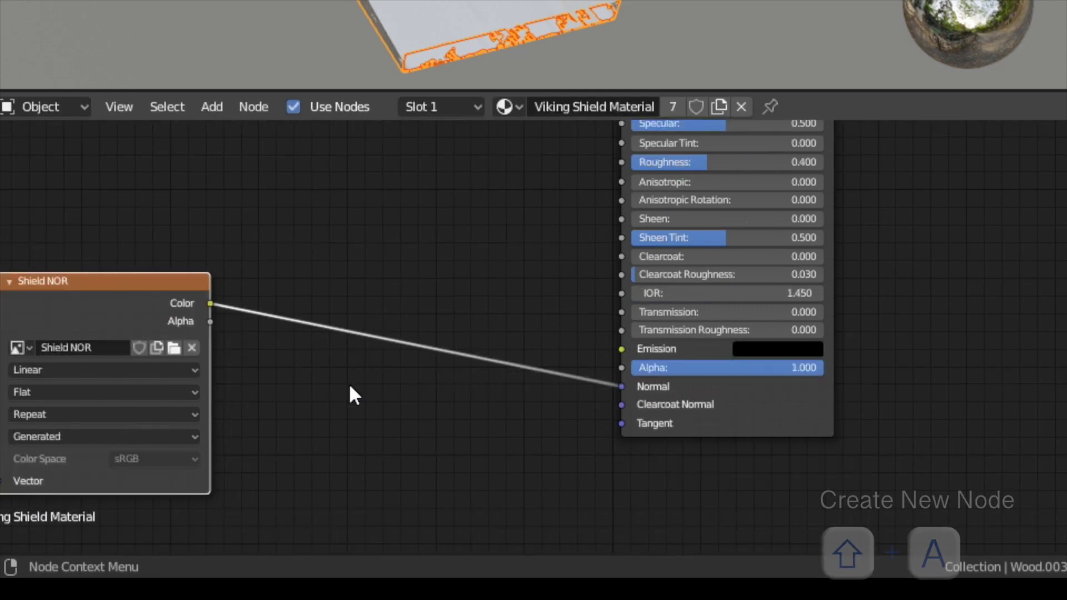
- Add a Normal Map node and insert it on the link between the Shield NOR texture and the shader's Normal input
key("shift+a")
mouse_move(343, 428)
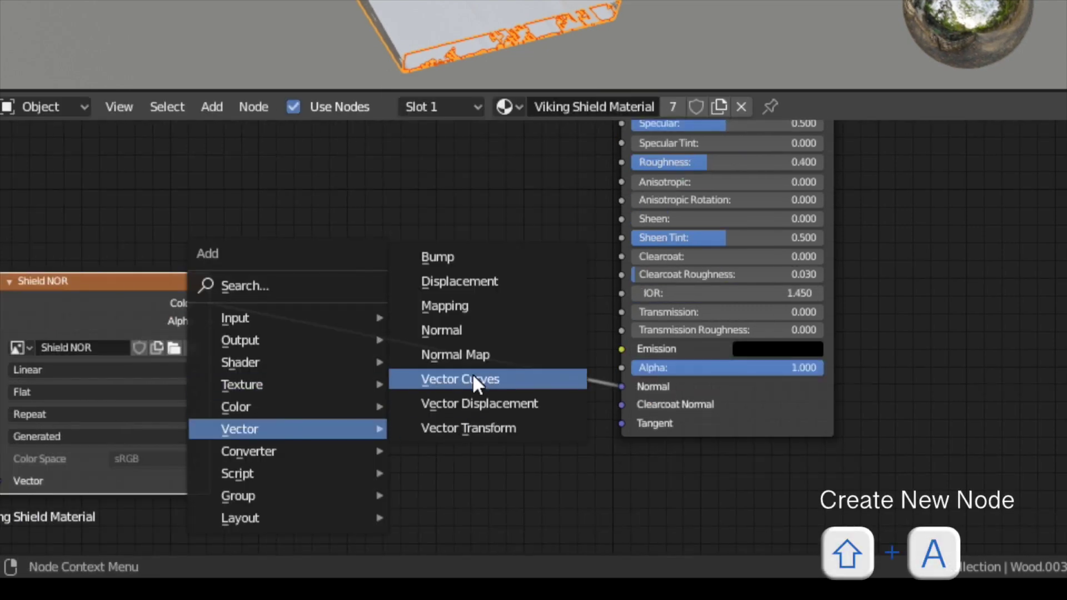
left_click(466, 356)
left_click(466, 360)
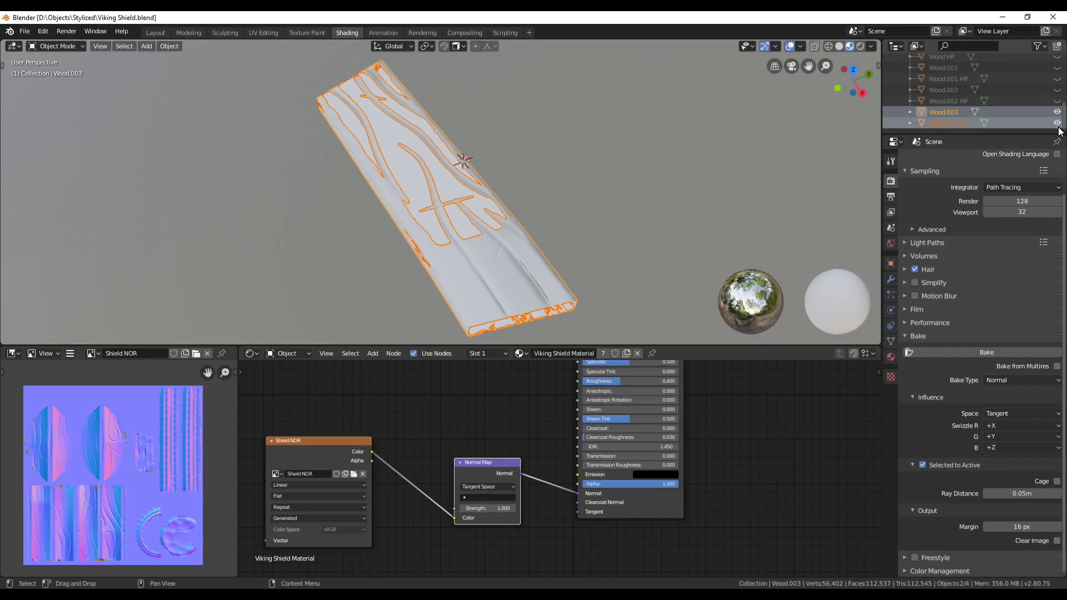
- Hide Wood.003 HP and view the low-poly Wood.003 plank with its normal map
left_click(1057, 124)
scroll(652, 186, "down", 1)
middle_click_drag(652, 186, 564, 231)
scroll(564, 231, "down", 2)
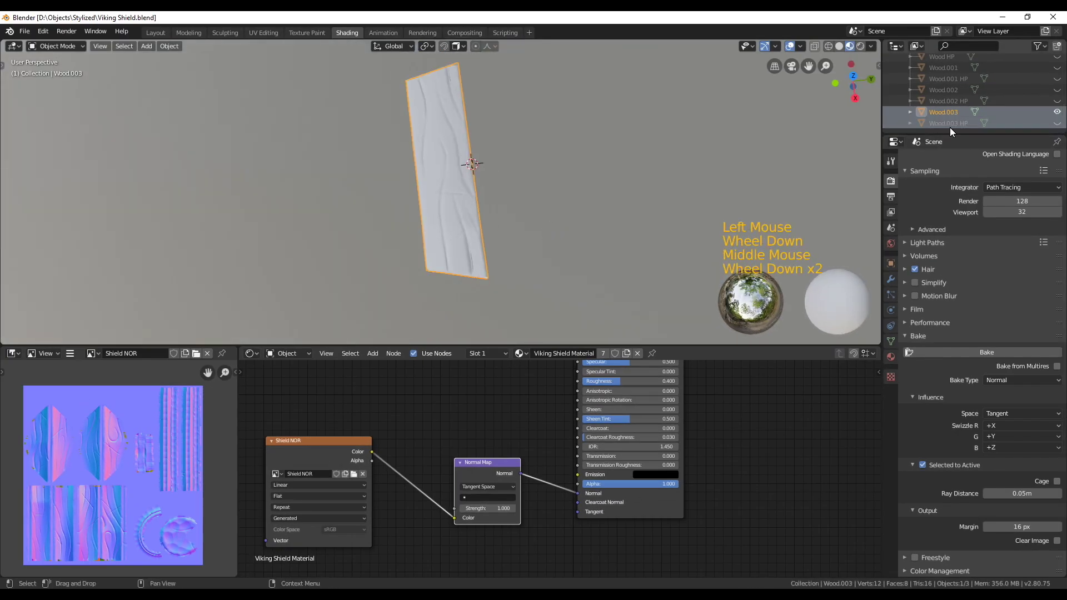
- Unhide the remaining low-poly parts: Wood.002, Wood.001, Wood, Metal.001, Metal and Handle
left_click(1057, 89)
left_click(1058, 67)
scroll(1041, 100, "up", 2)
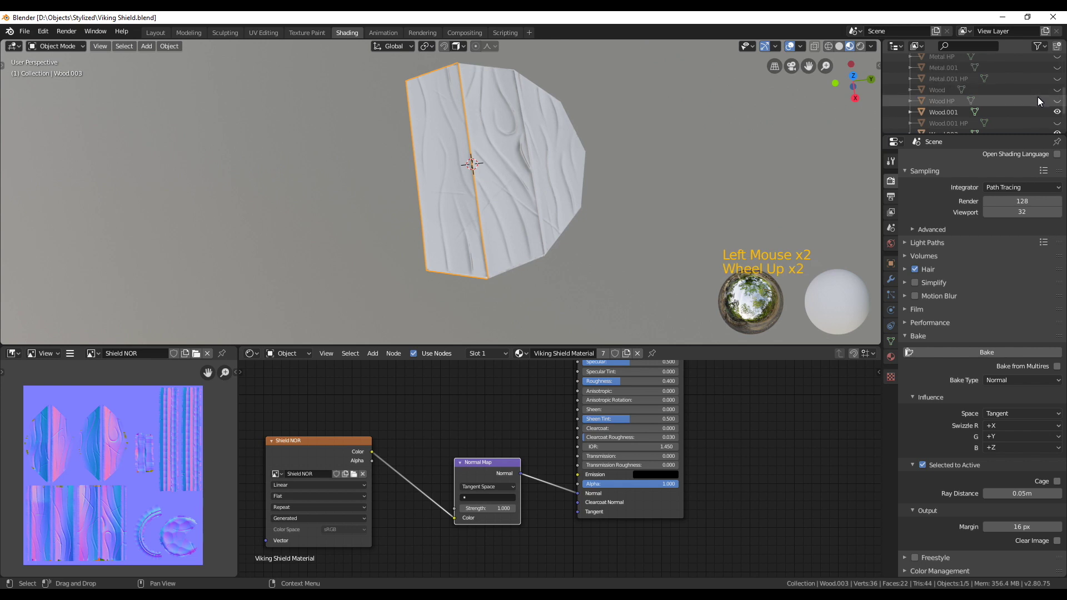
left_click(1057, 89)
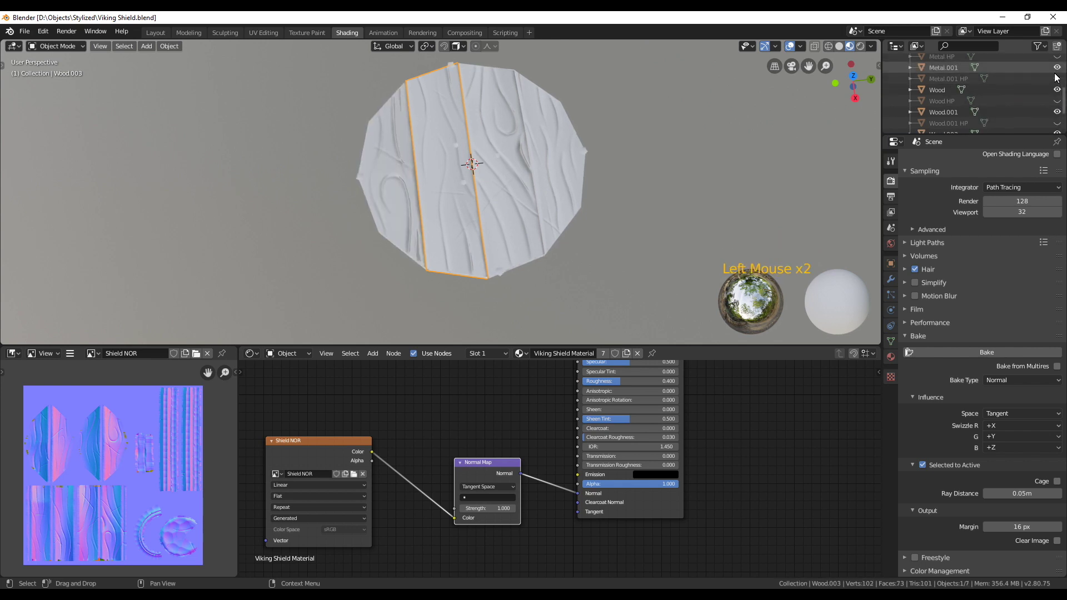
scroll(1058, 76, "up", 1)
left_click(1057, 67)
scroll(1059, 83, "up", 2)
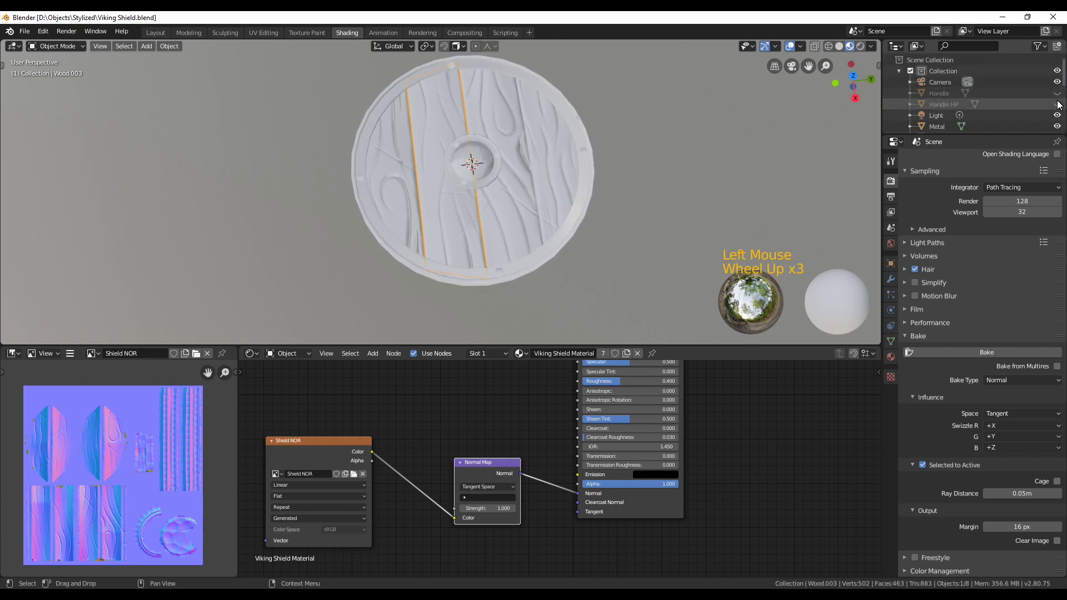
- Deselect the plank, turn off the viewport overlays and examine the whole shield from several angles
scroll(688, 209, "down", 3)
middle_click_drag(688, 208, 584, 239)
left_click(647, 225)
scroll(659, 166, "up", 3)
left_click(790, 47)
middle_click_drag(765, 131, 689, 173)
scroll(698, 232, "up", 2)
middle_click_drag(698, 232, 618, 247)
- Save the Blender file, then save the baked image as Shield NOR.png in D:\Objects\Stylized
key("ctrl+s")
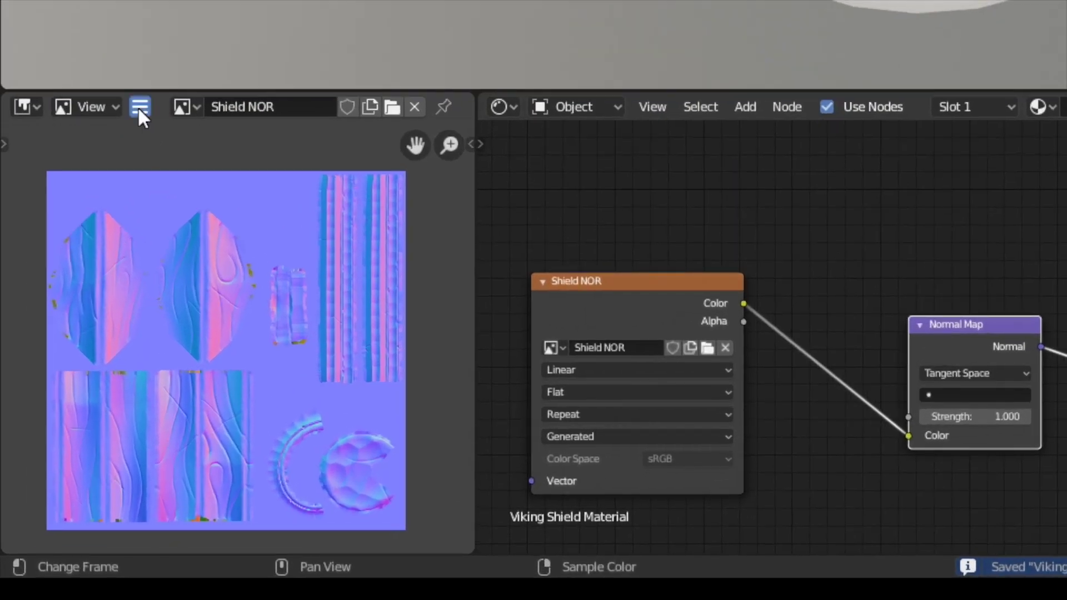
left_click(133, 128)
mouse_move(164, 174)
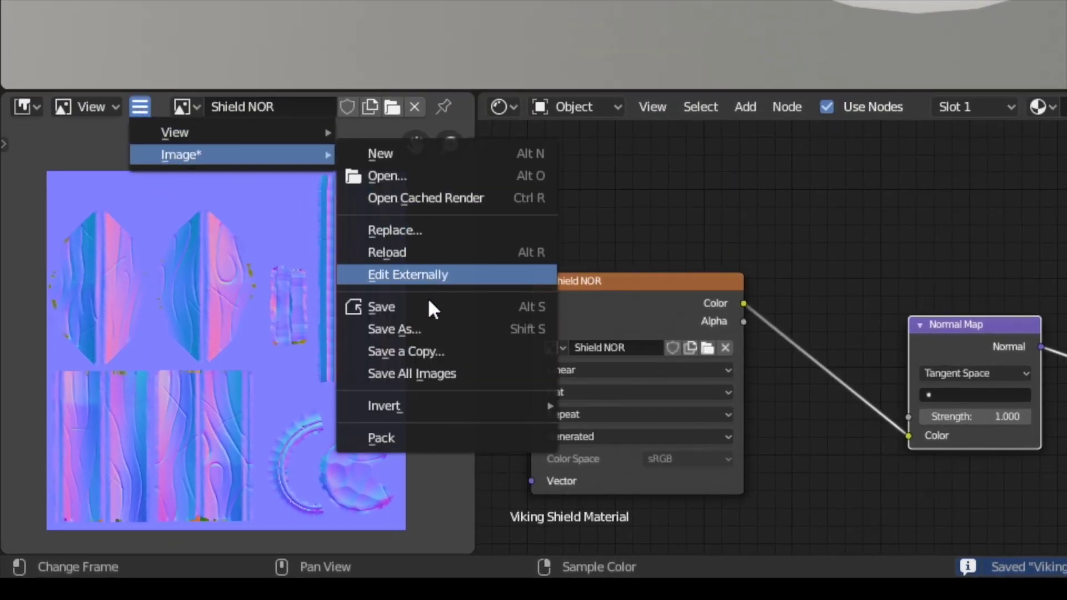
left_click(421, 310)
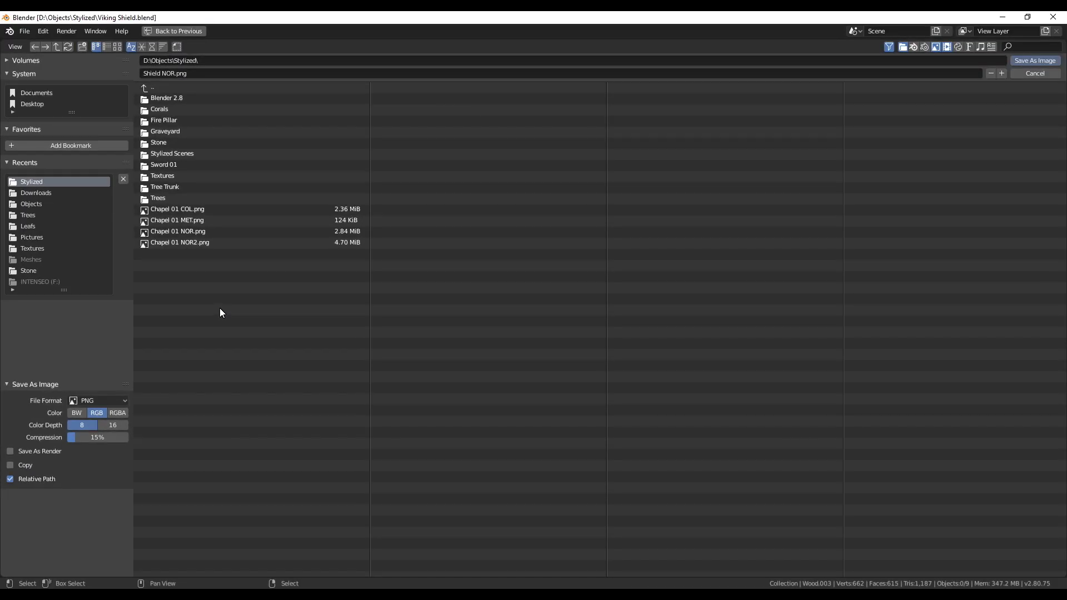
left_click(1035, 60)
scroll(519, 444, "down", 2)
middle_click_drag(518, 438, 515, 461, "shift")
scroll(509, 462, "down", 4)
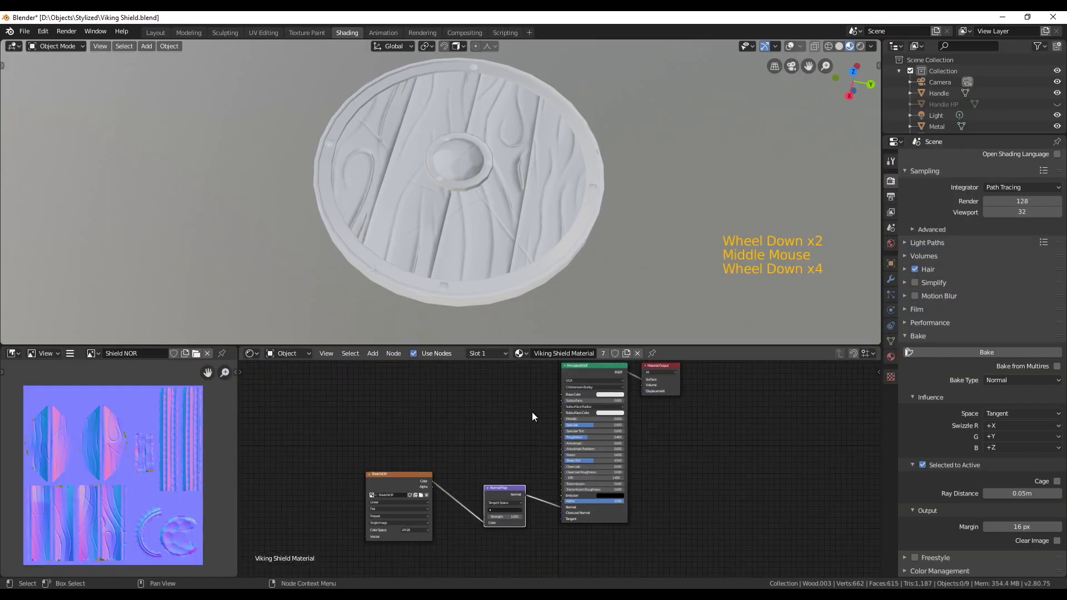
middle_click_drag(532, 412, 502, 442)
scroll(504, 466, "down", 1)
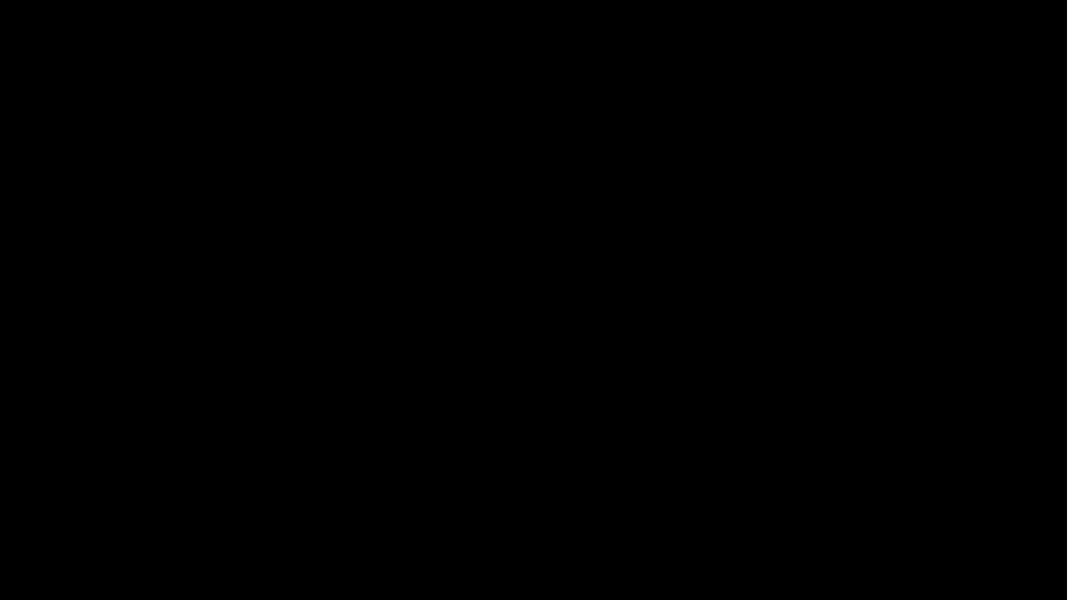